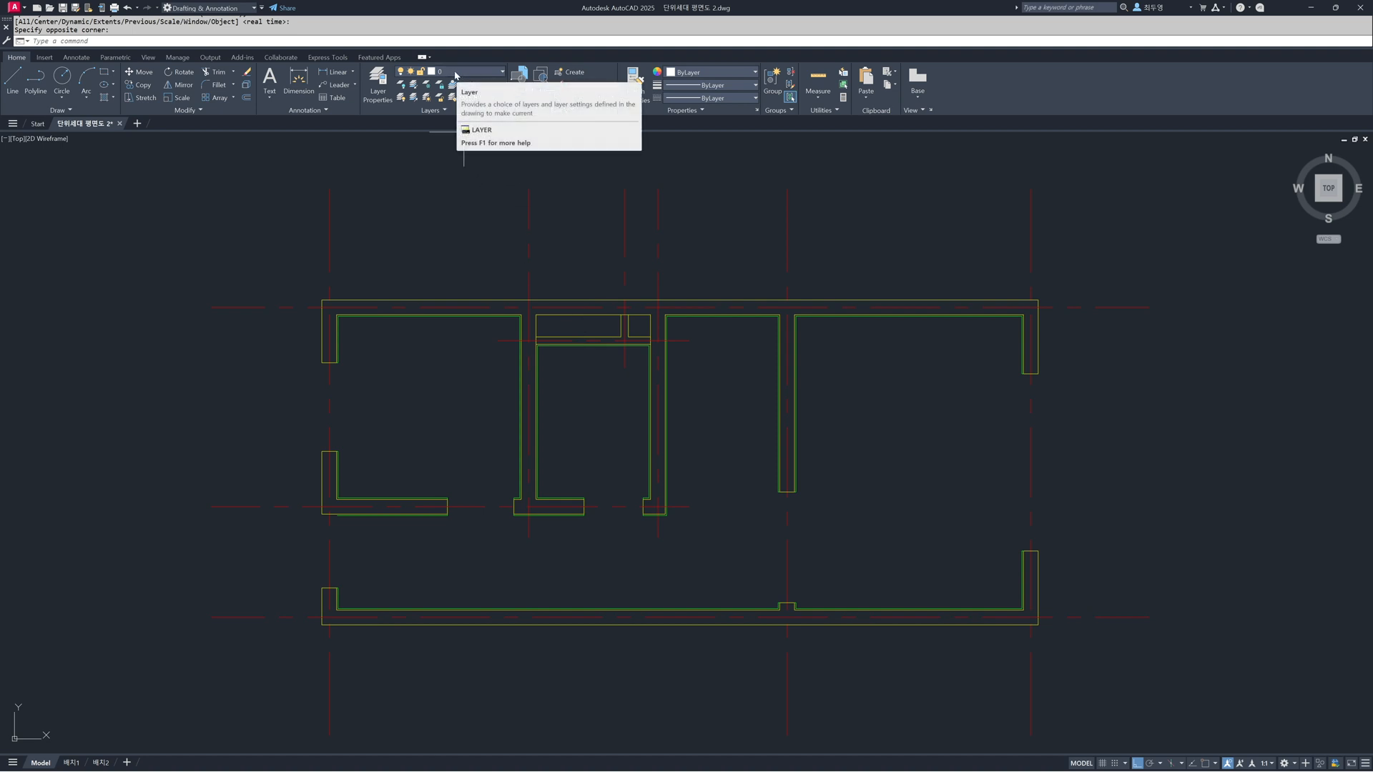
- Make the win layer current and turn on object snap
click(455, 71)
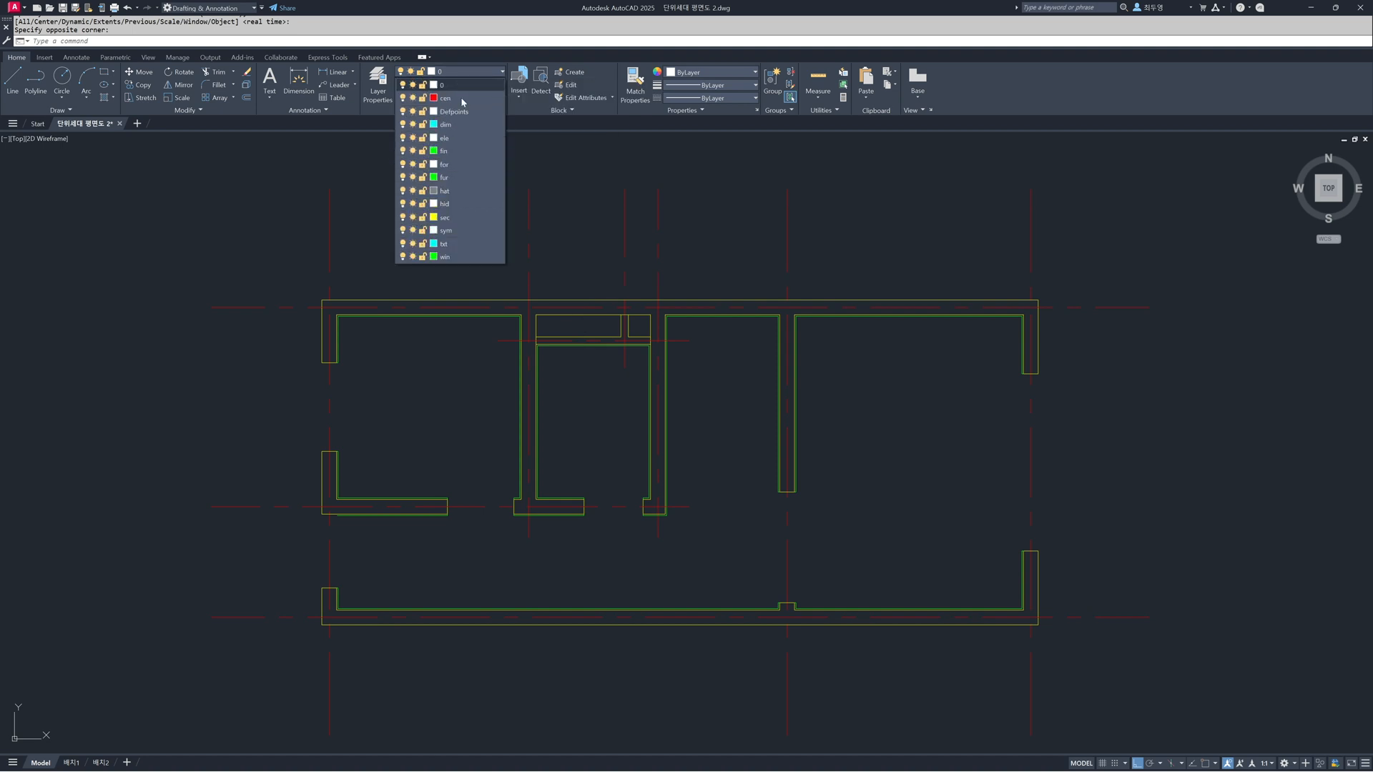
click(452, 258)
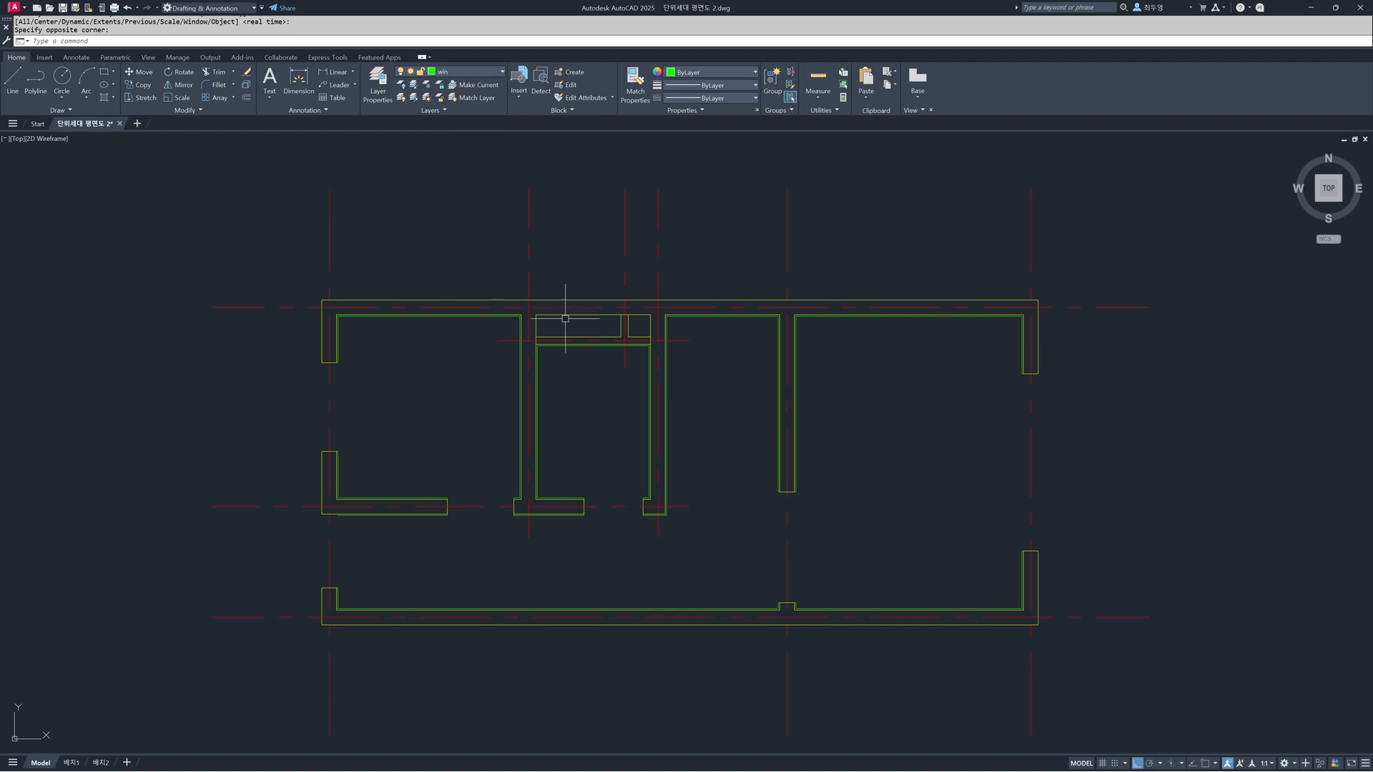
key(F3)
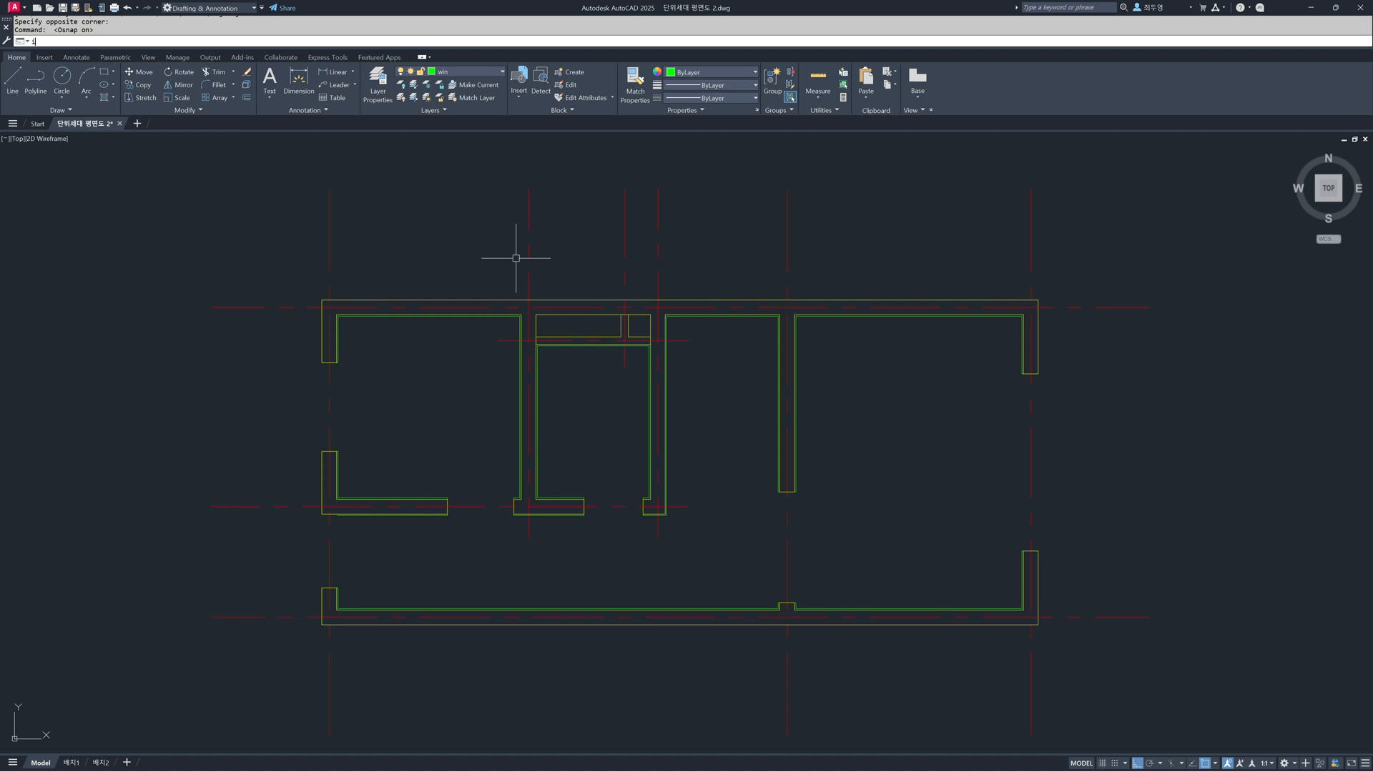
- Insert the WD-DSD-1200 window block from the WBlock folder, rotated 90°, at the lower inner corner of the upper opening in the left outer wall
key(Return)
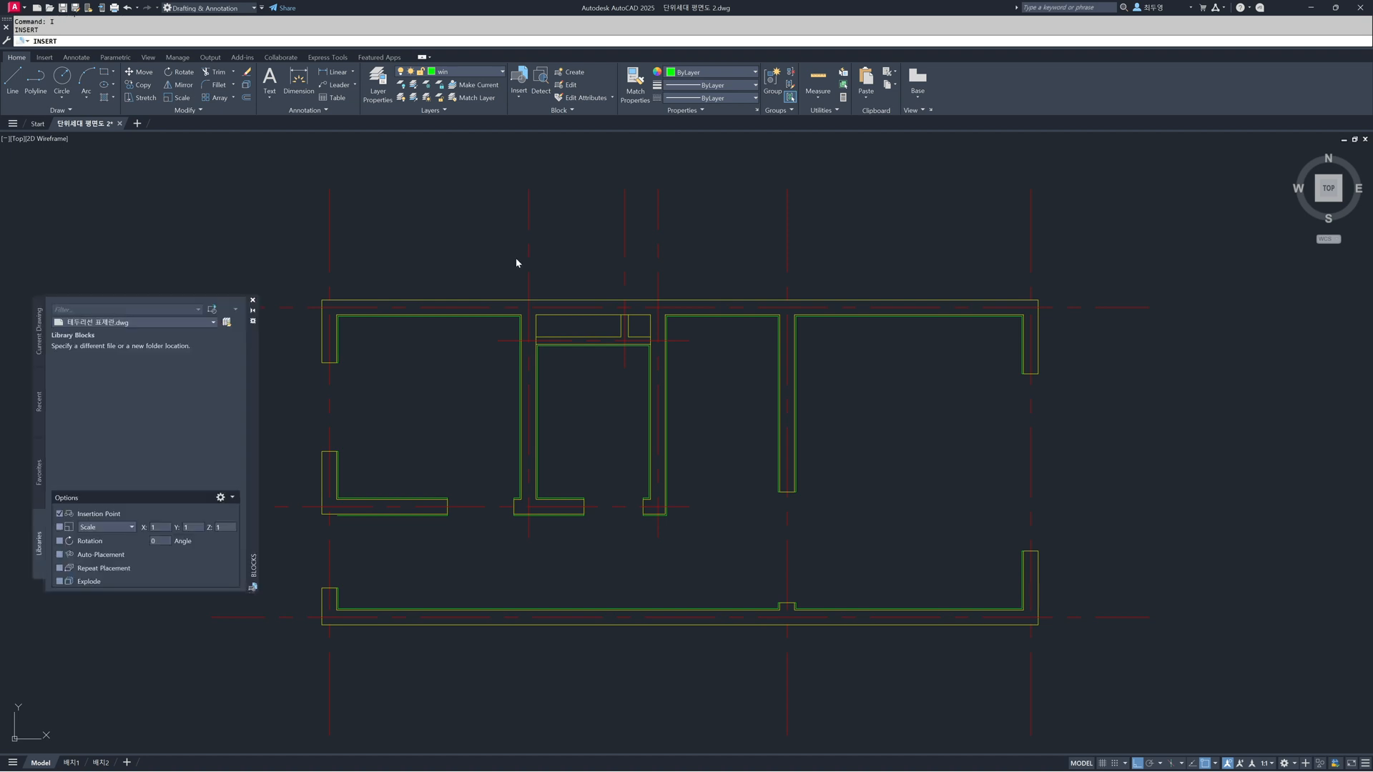
click(213, 310)
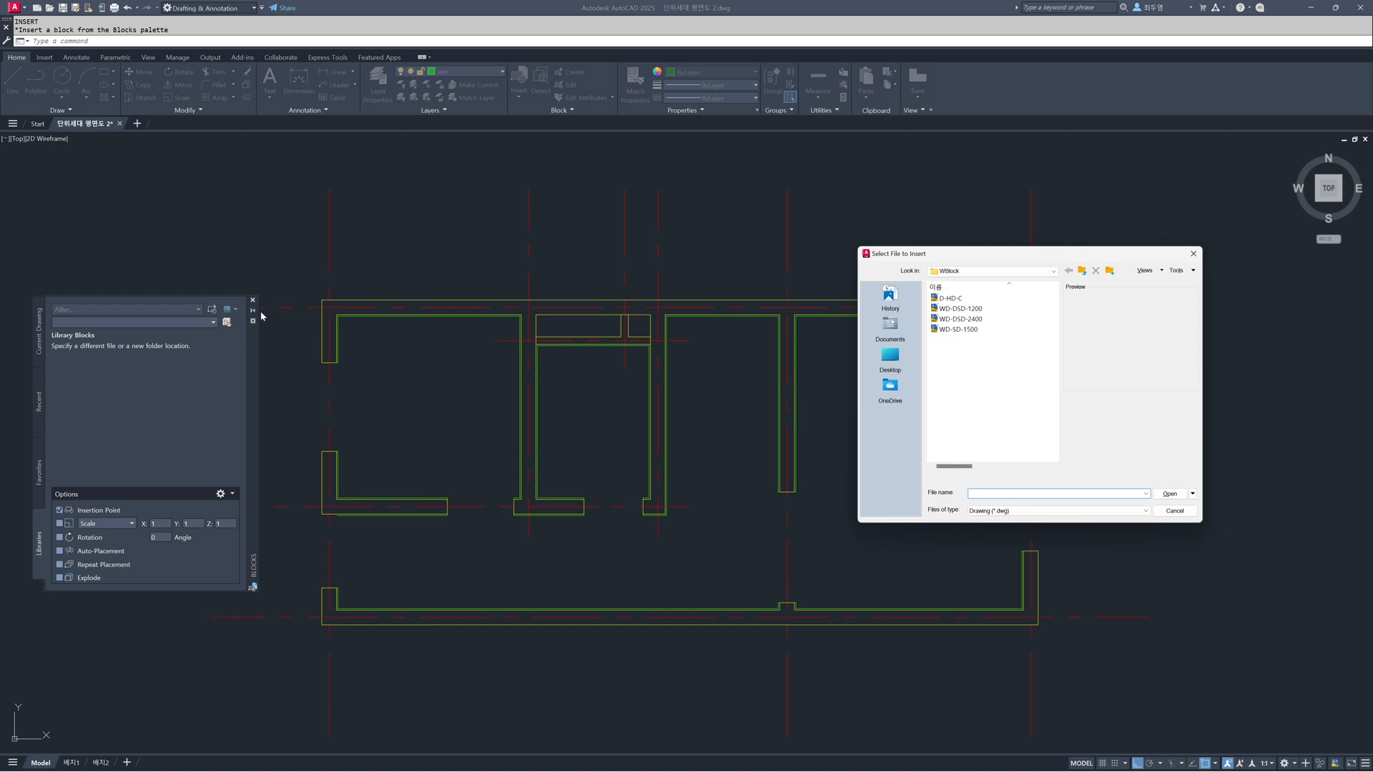
click(962, 308)
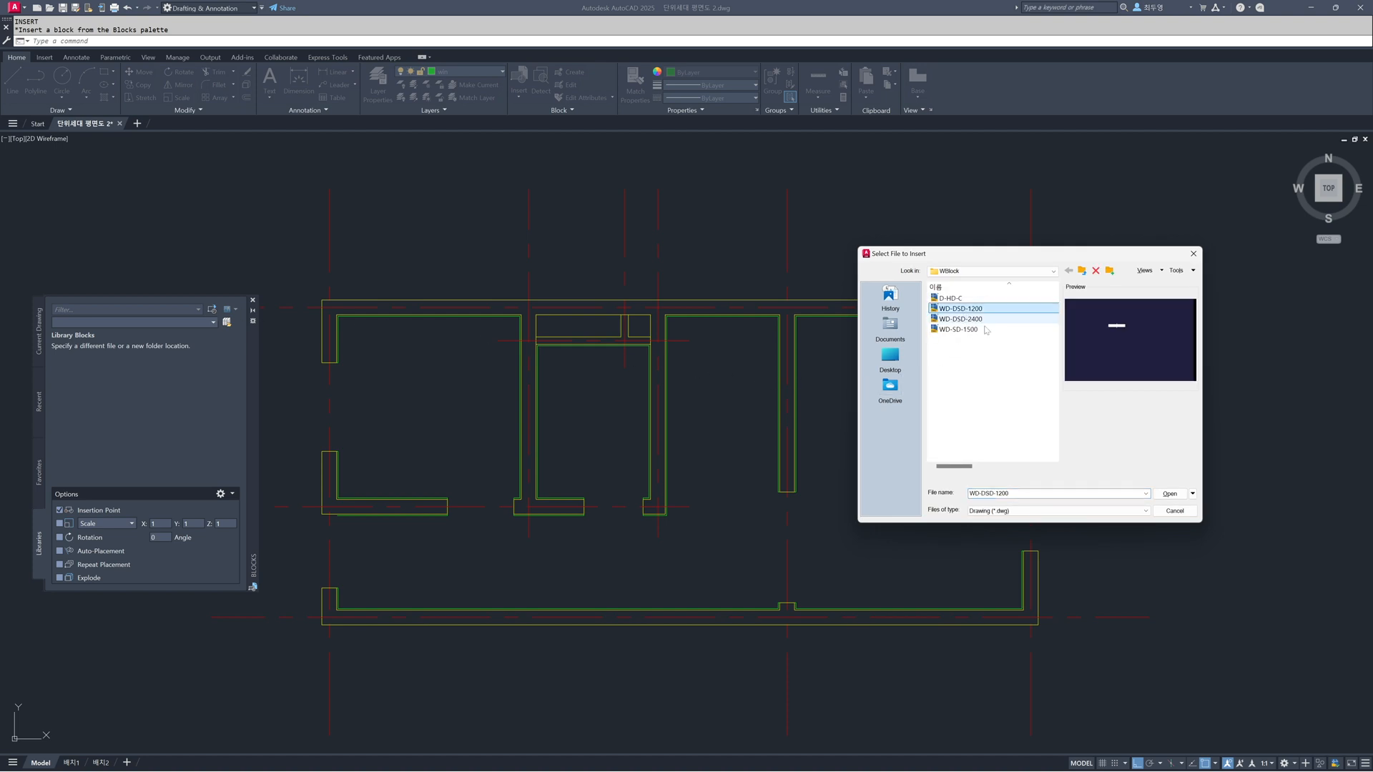
click(1170, 494)
middle_drag(352, 433, 646, 451)
scroll(639, 454, up, 3)
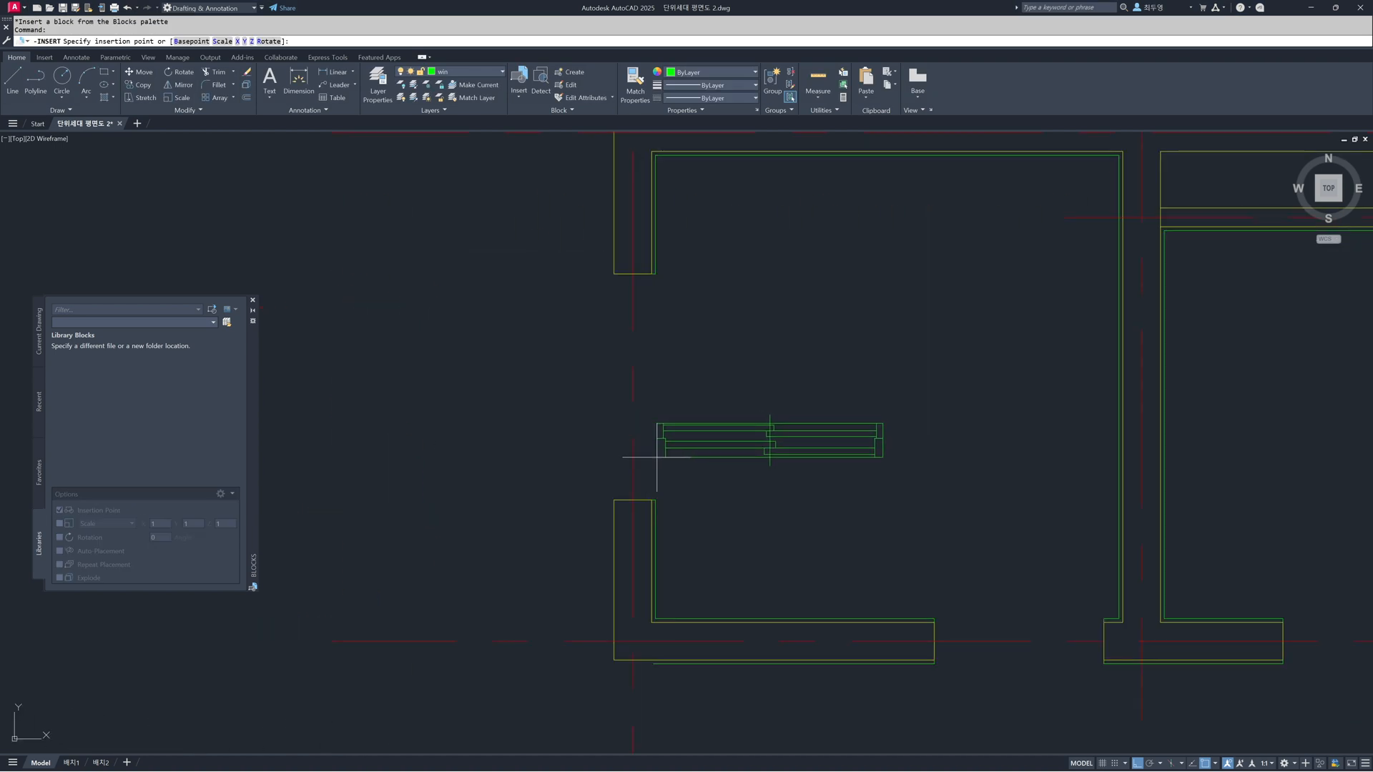
click(269, 41)
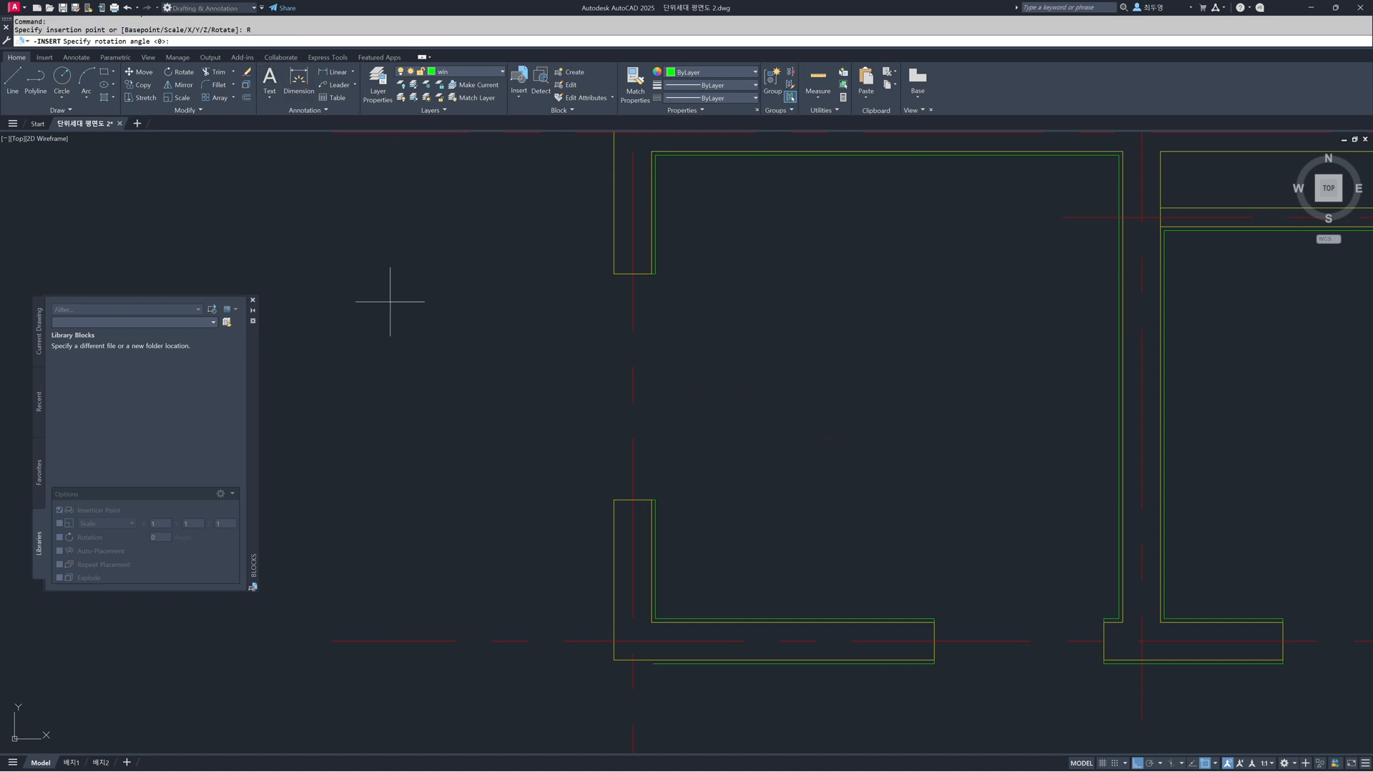
text(90)
key(Return)
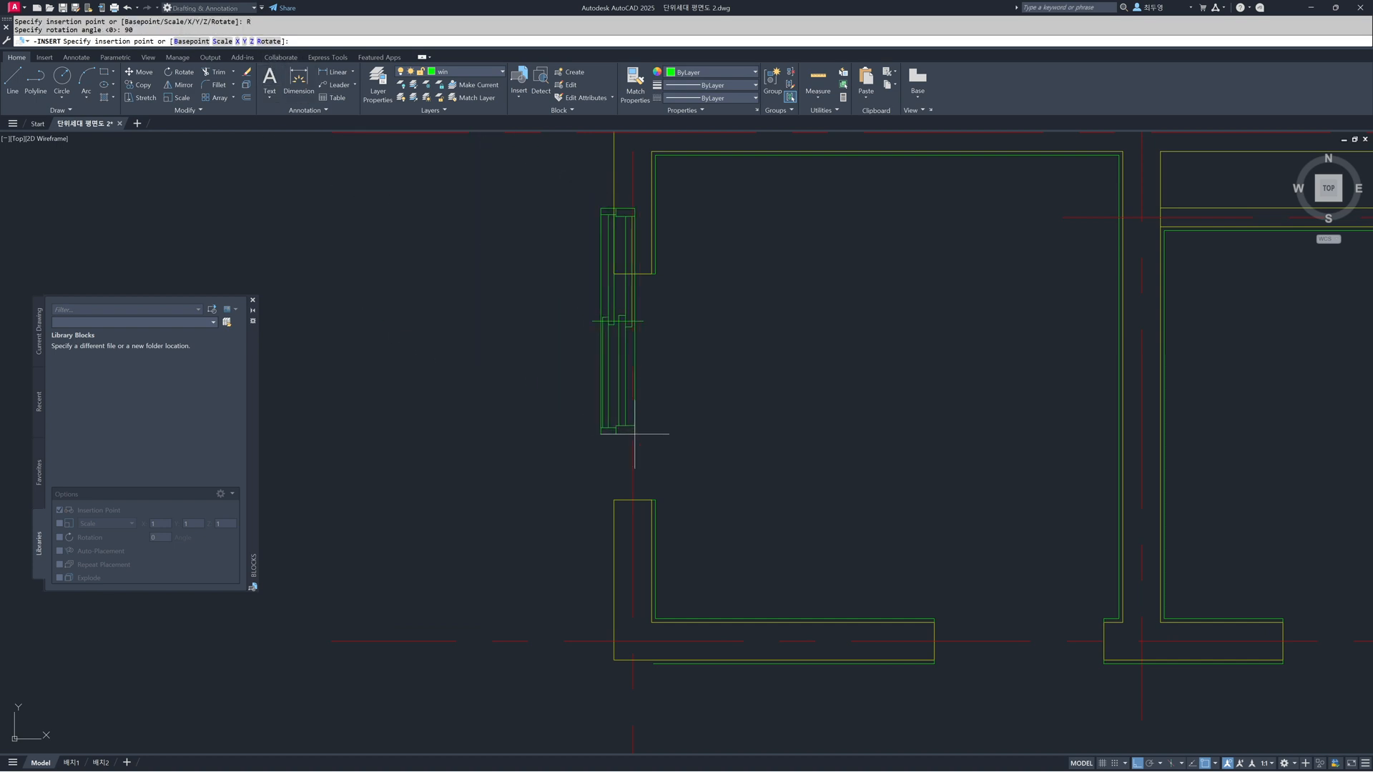
scroll(670, 467, up, 2)
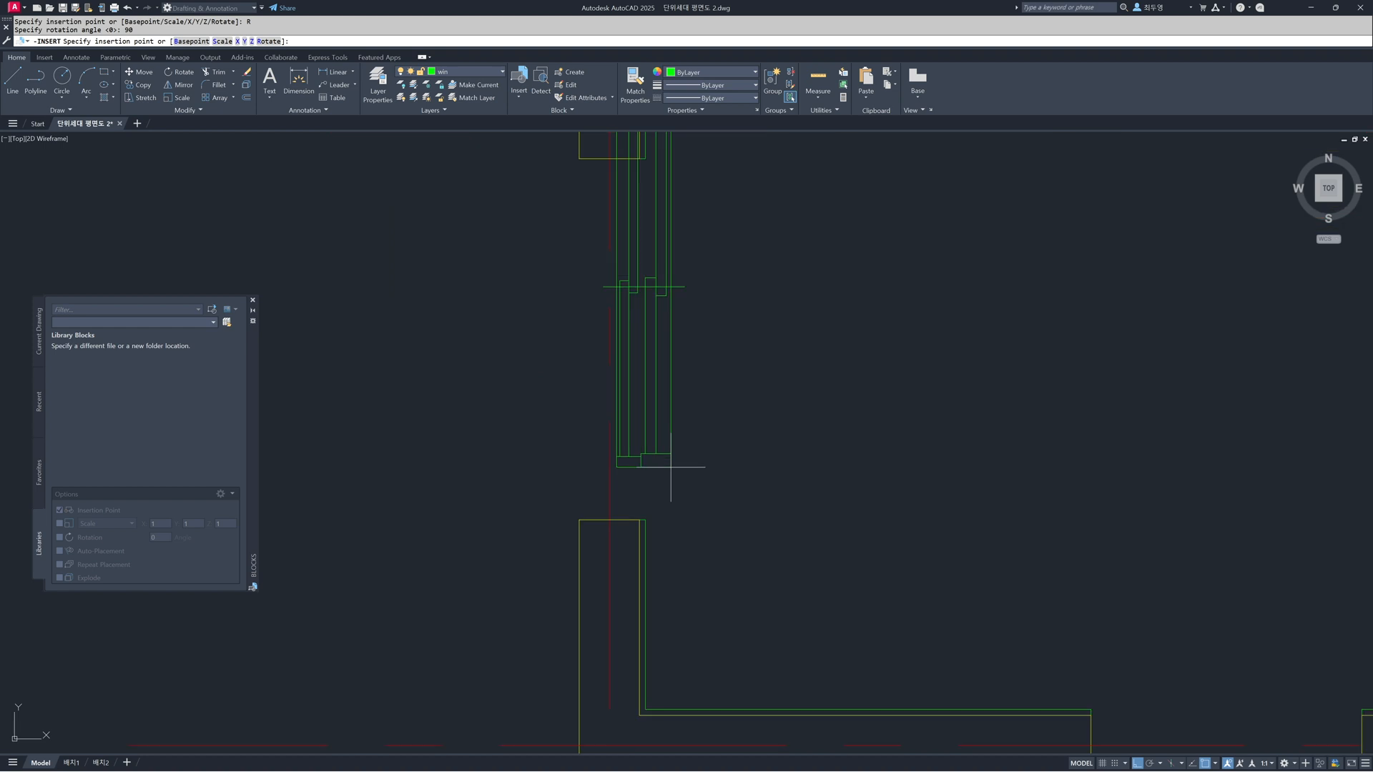
click(646, 518)
scroll(672, 501, down, 2)
scroll(715, 507, up, 1)
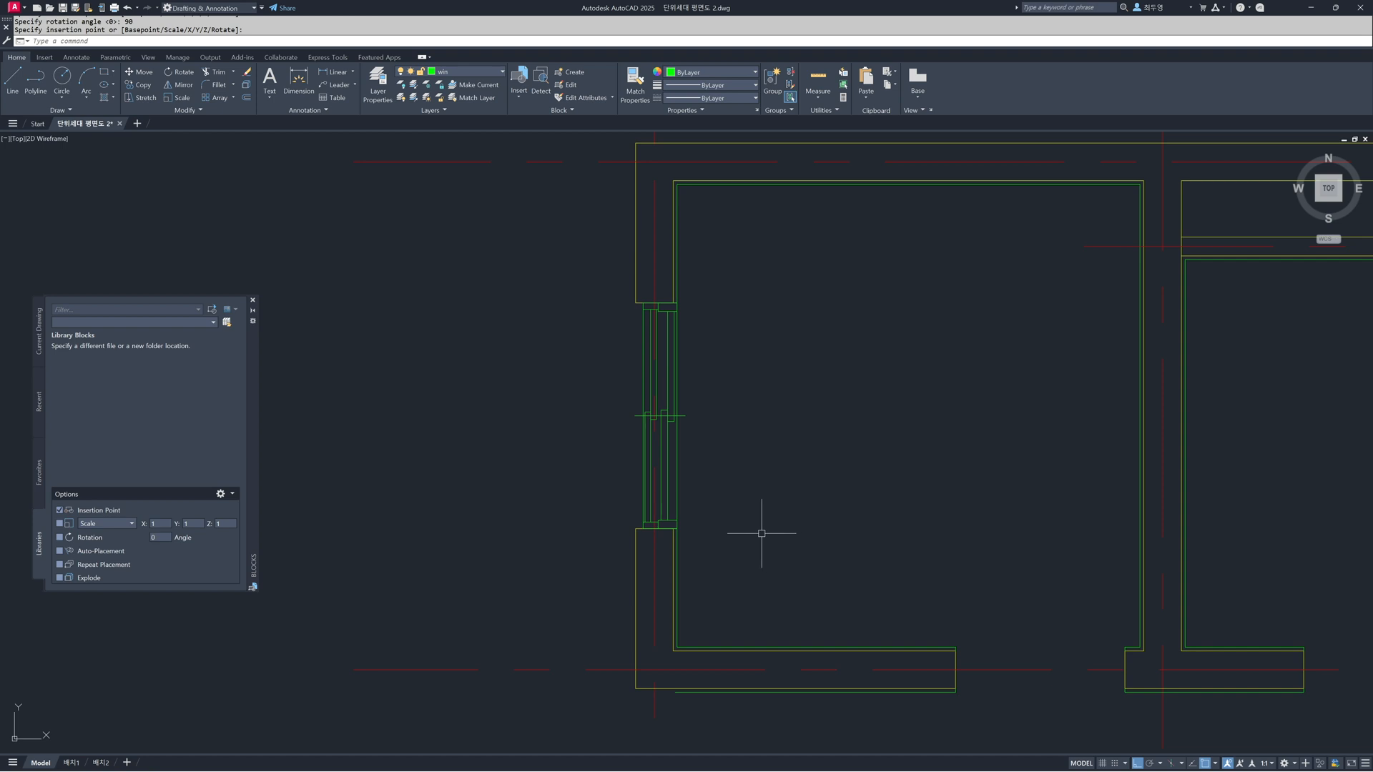
- Insert the D-HD-C door block, rotated 90°, at the midpoint of the lower wall end of the entrance opening in the left outer wall
scroll(759, 561, down, 2)
middle_drag(757, 561, 743, 369)
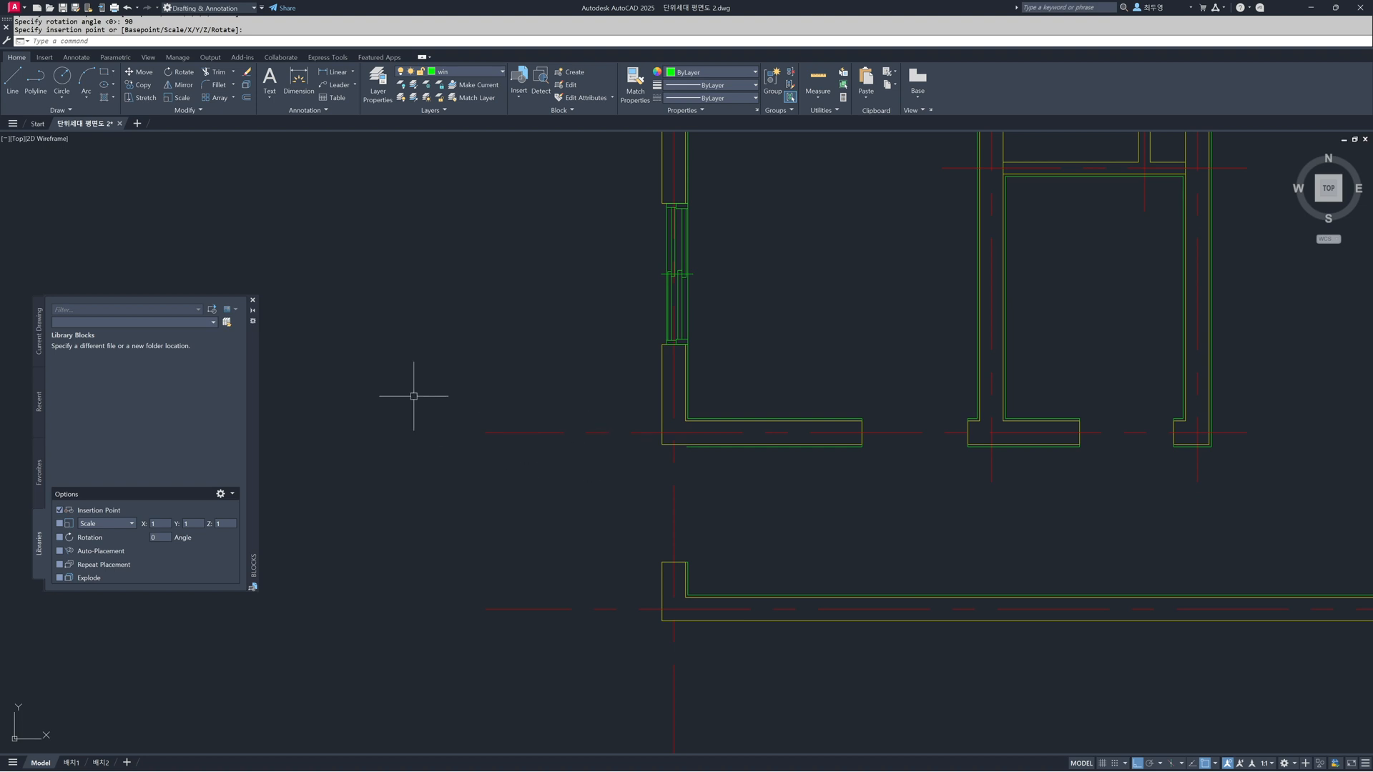
click(213, 311)
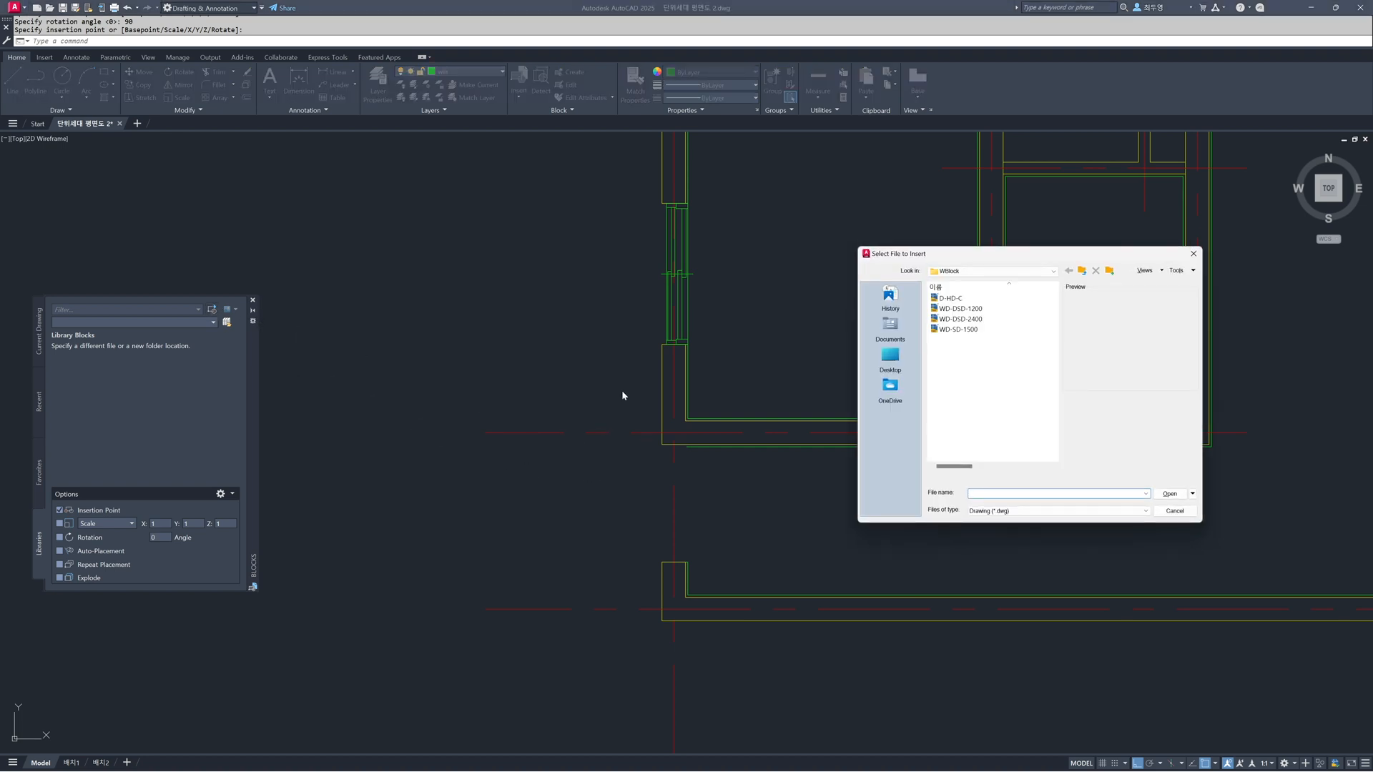
click(950, 298)
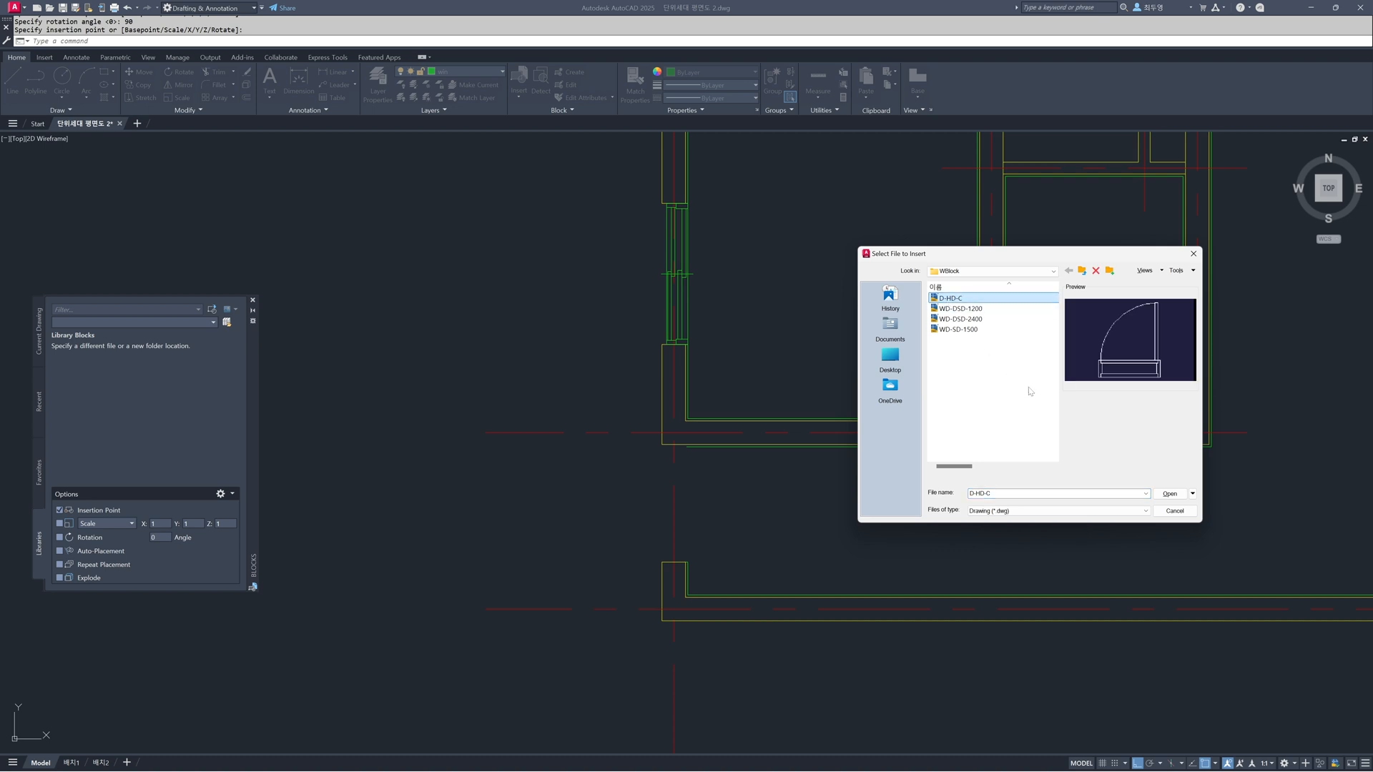
click(1170, 494)
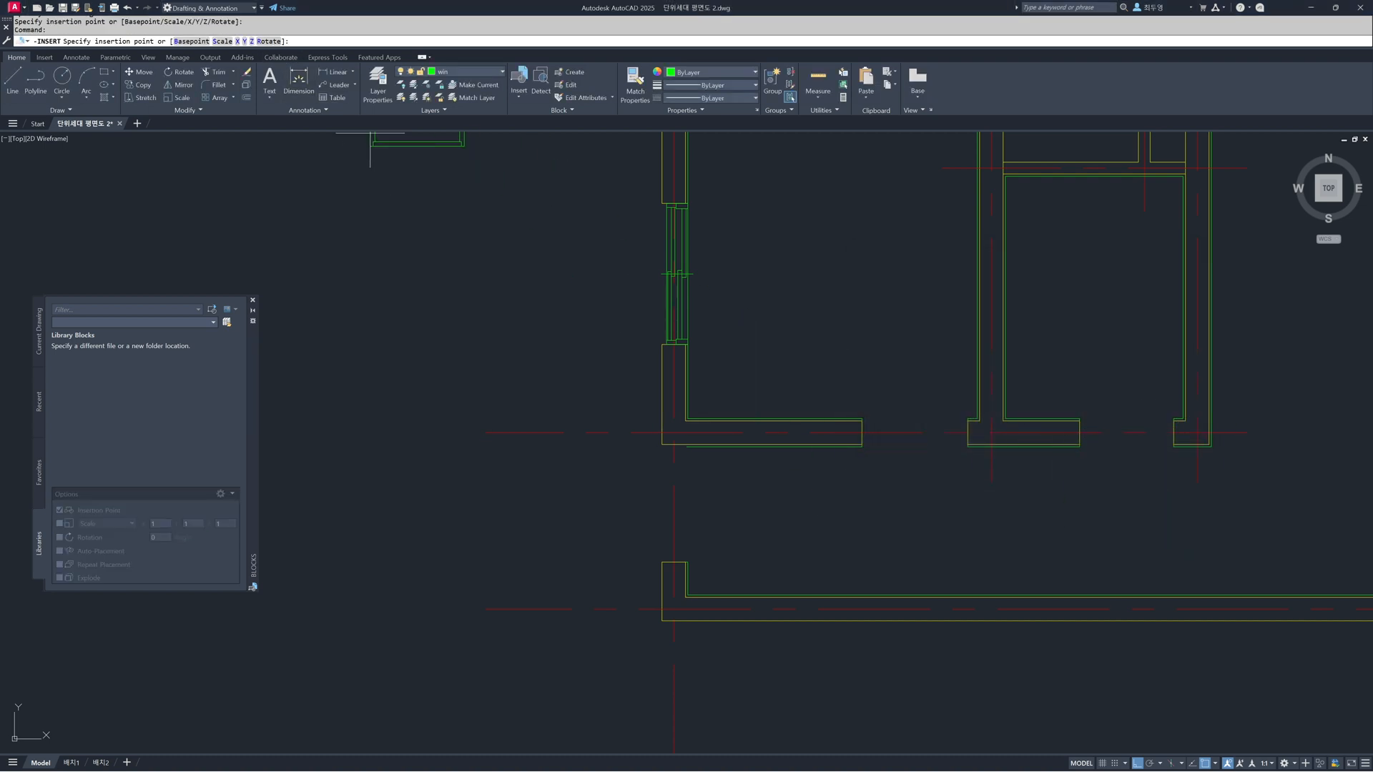
text(R)
key(Return)
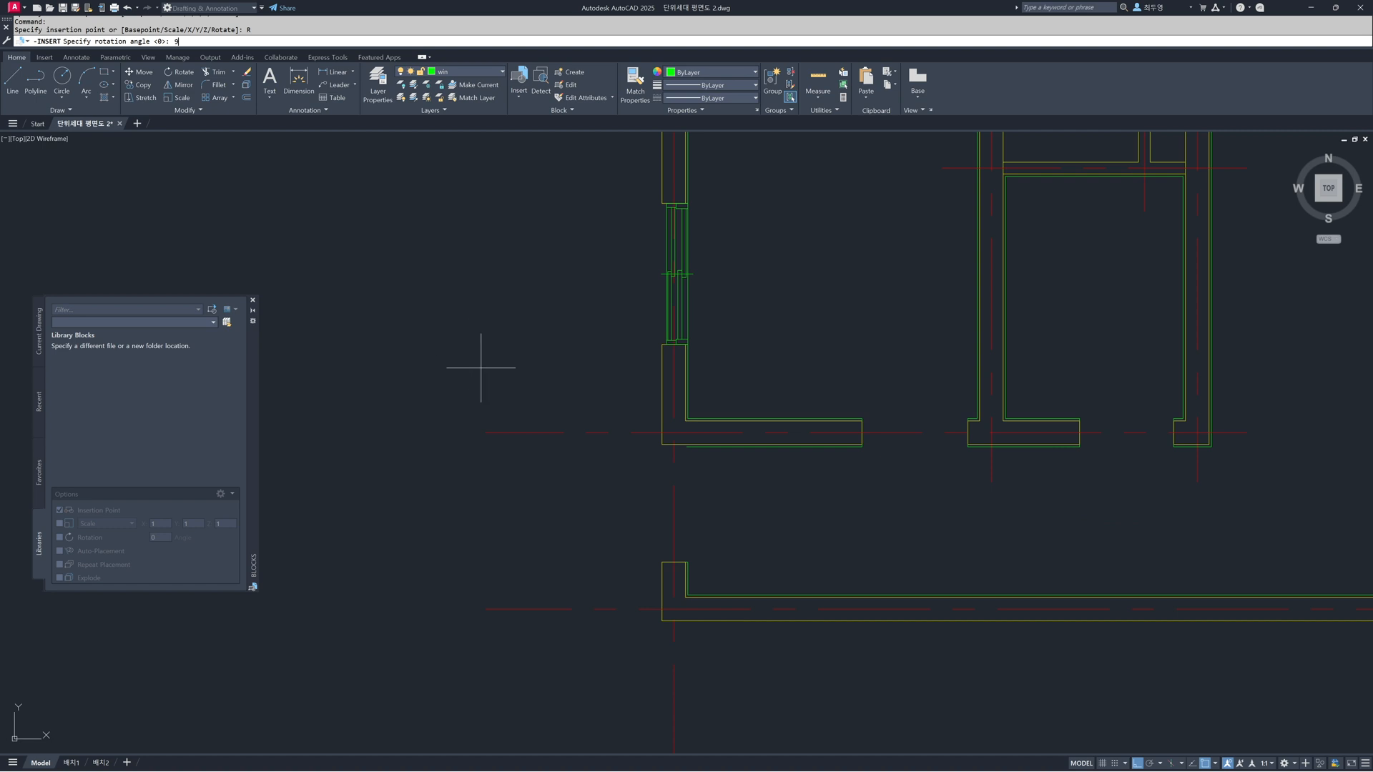
text(90)
key(Return)
scroll(630, 551, up, 4)
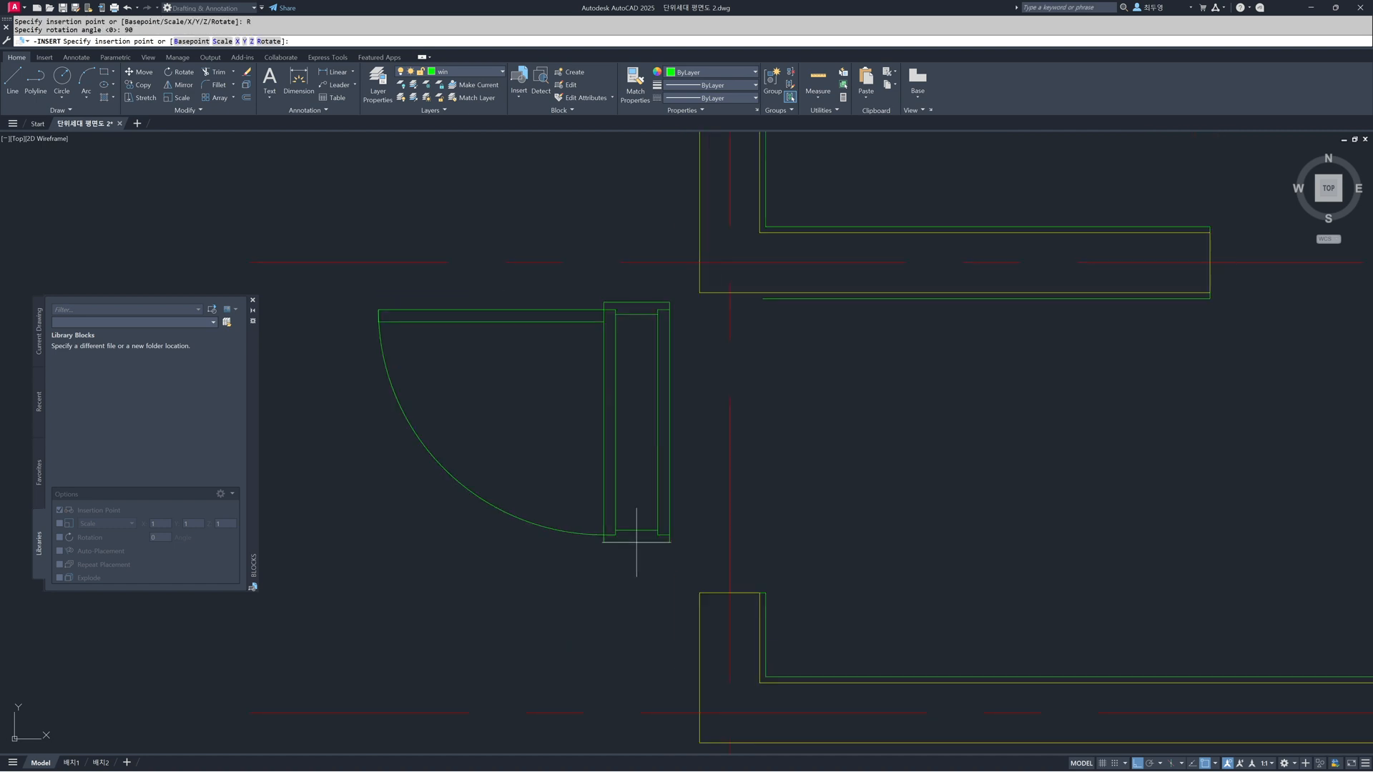
click(729, 592)
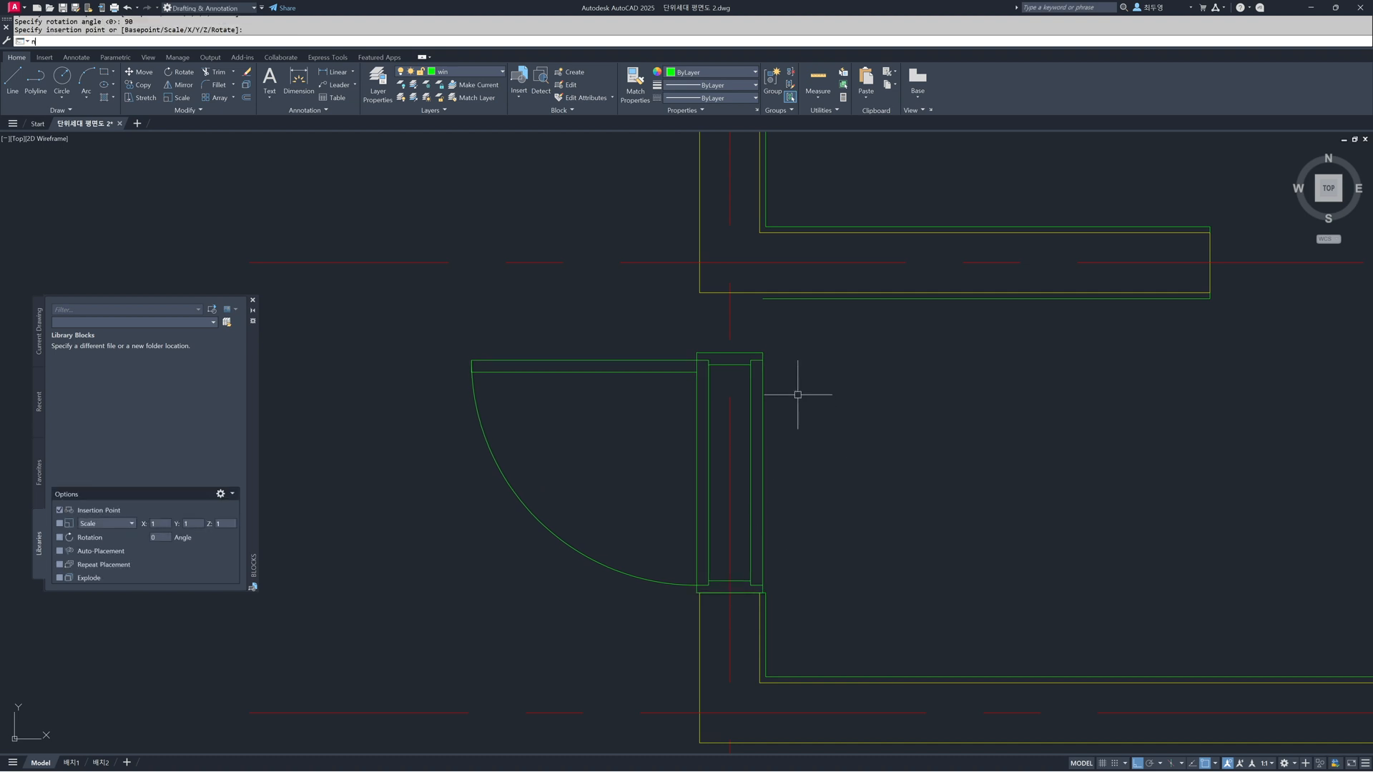
- Move the entrance door from its upper edge midpoint up to the wall end above the opening
text(m)
key(Return)
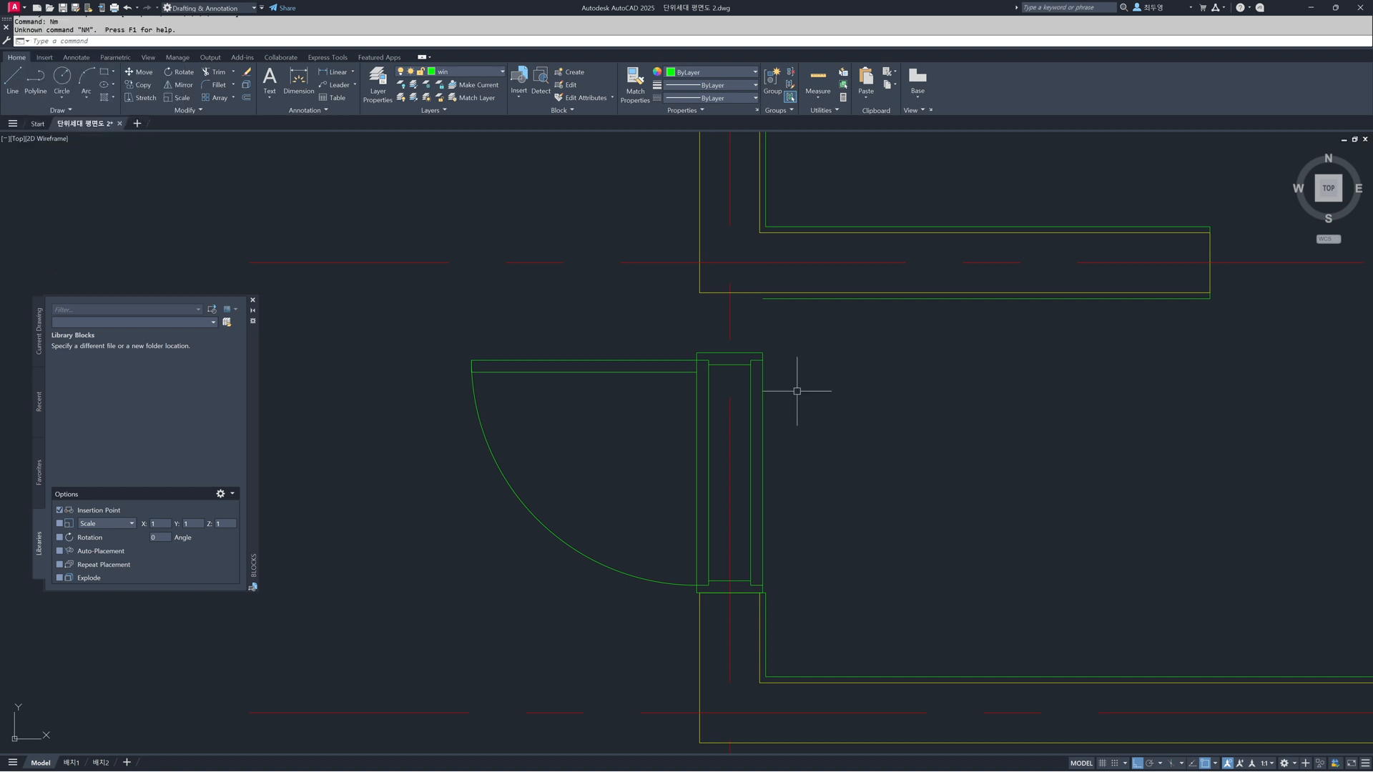
text(m)
key(Return)
click(752, 351)
key(Return)
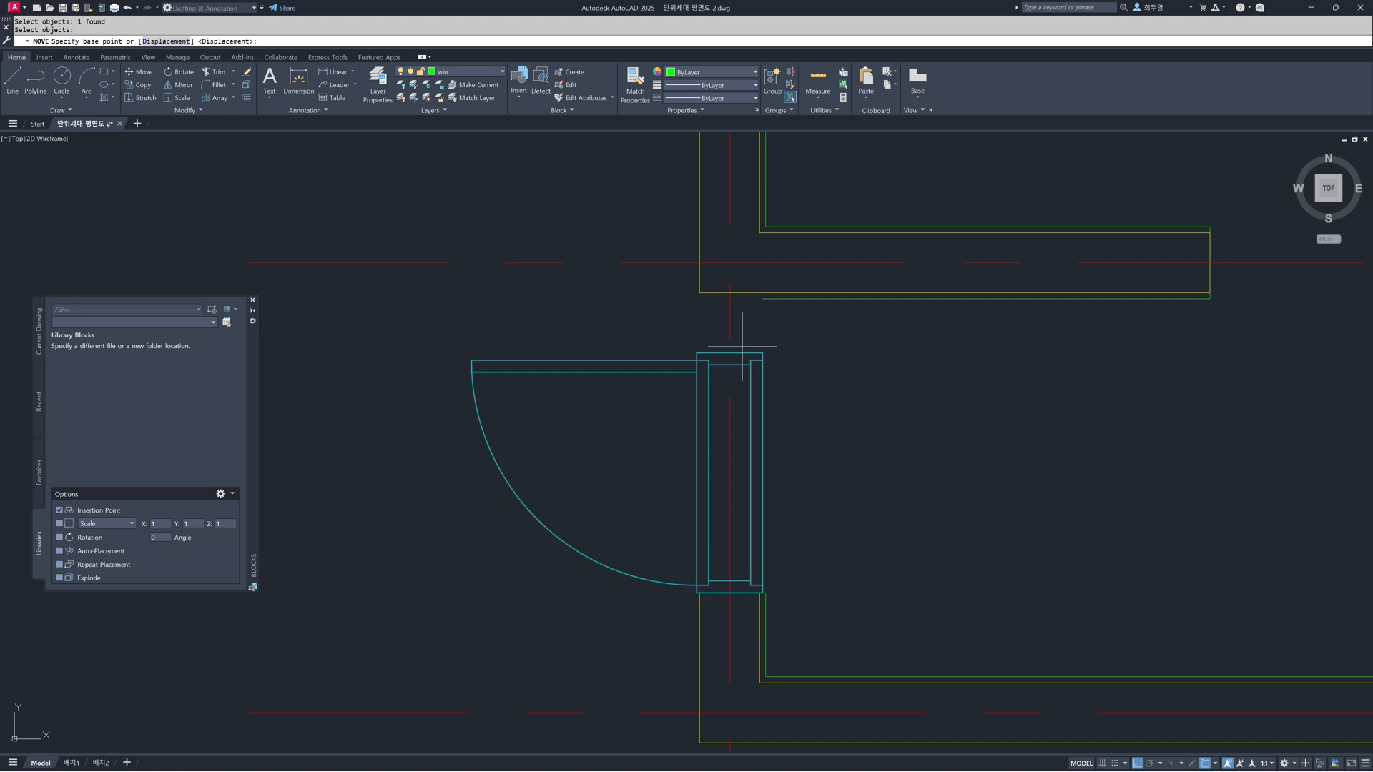
click(730, 353)
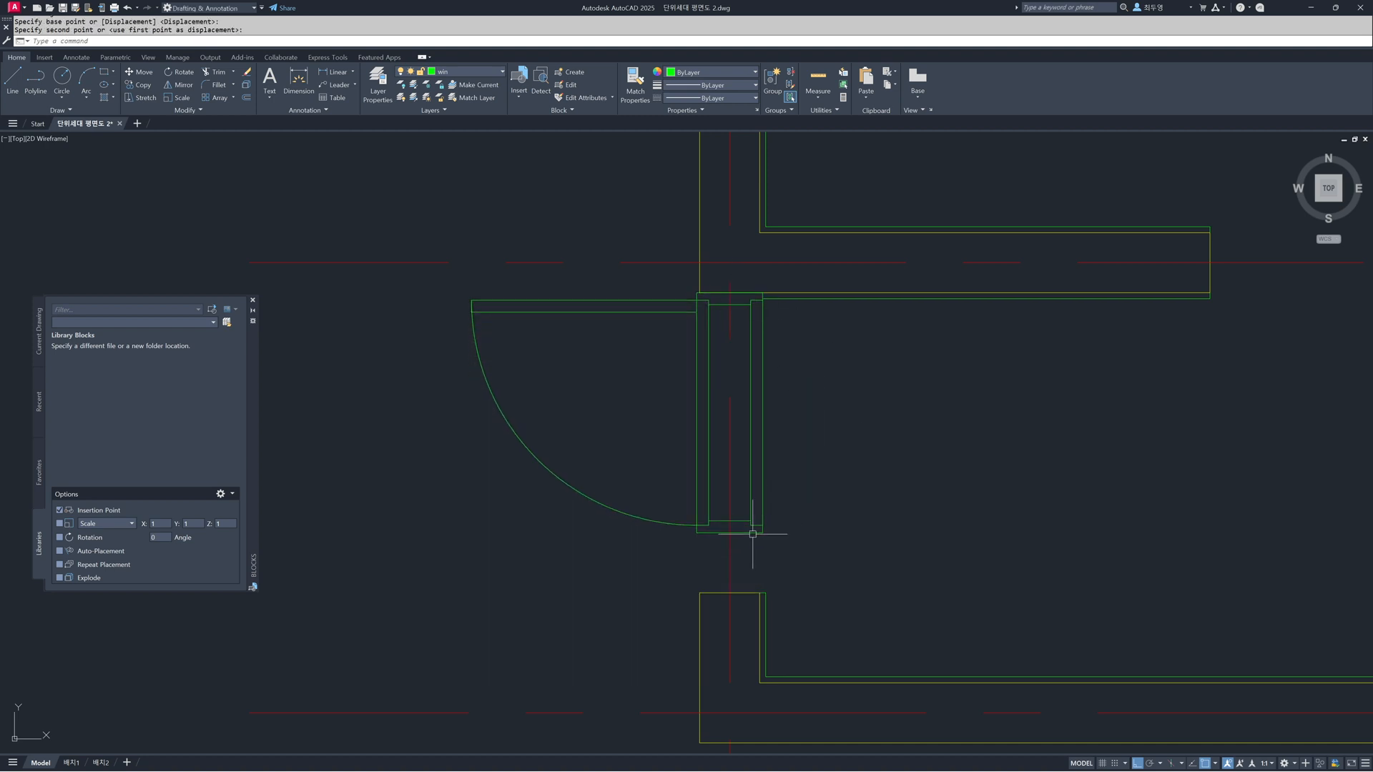
- Stretch the entrance door's dynamic width down to the lower wall end so it spans the opening
click(751, 534)
click(762, 526)
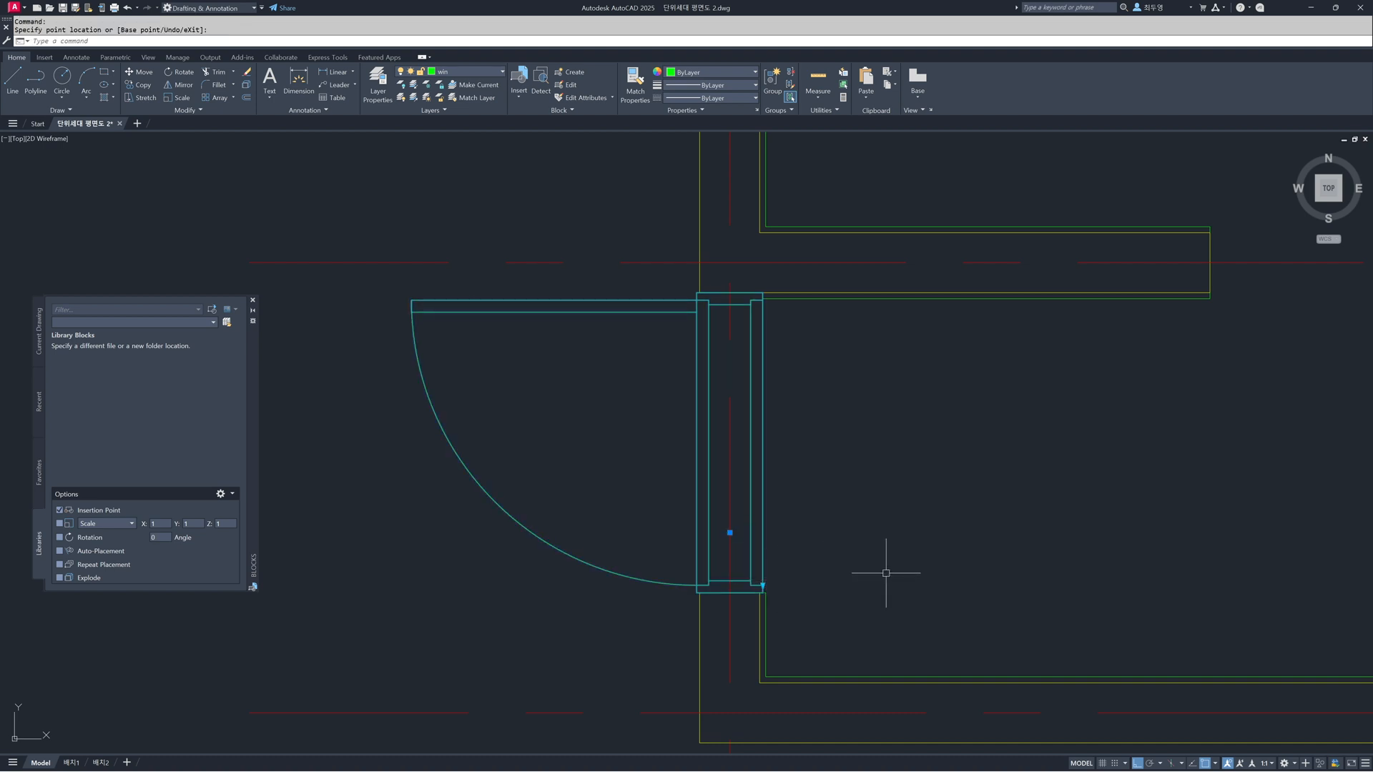
key(Escape)
key(Escape)
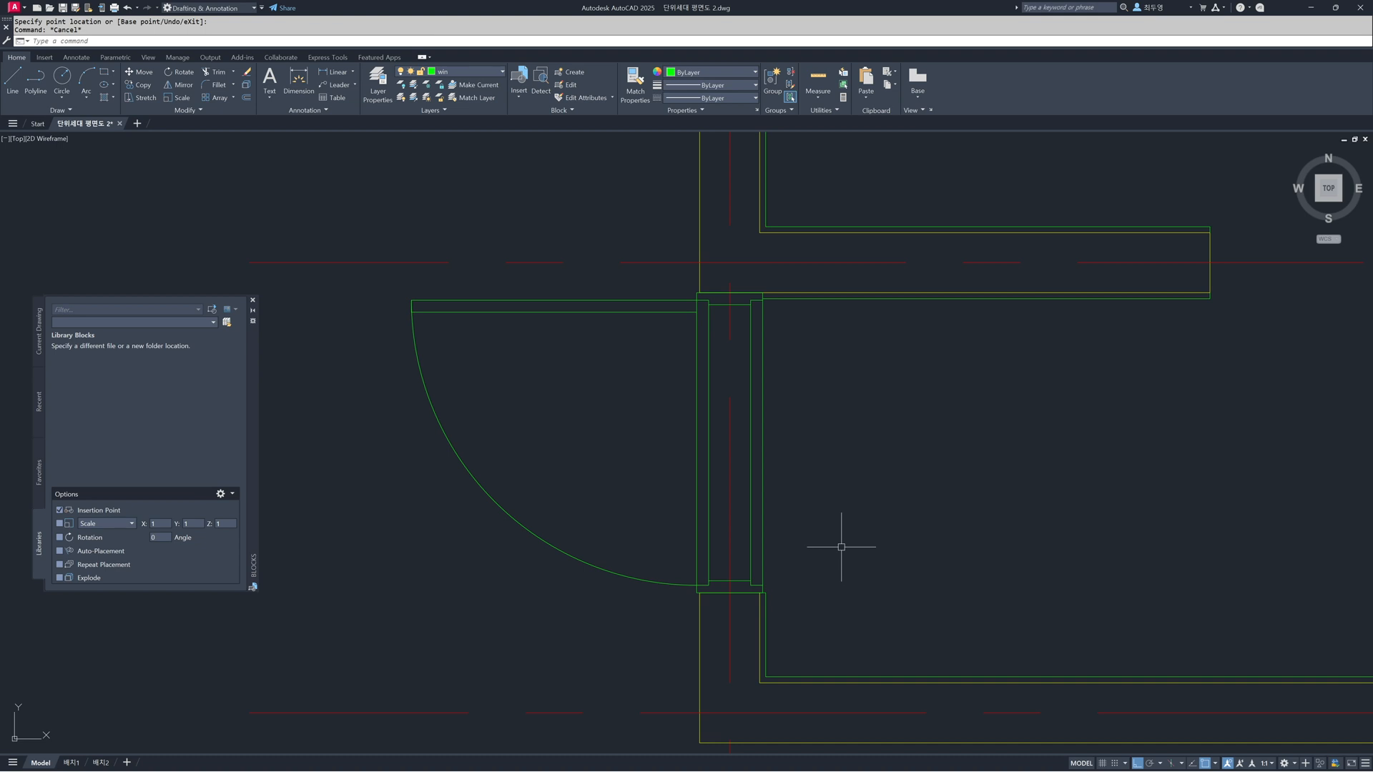
- Insert an unrotated D-HD-C door block at the left wall end's midpoint in the small middle room's opening
scroll(818, 531, down, 4)
scroll(803, 516, down, 2)
middle_drag(1001, 469, 773, 532)
scroll(719, 518, up, 2)
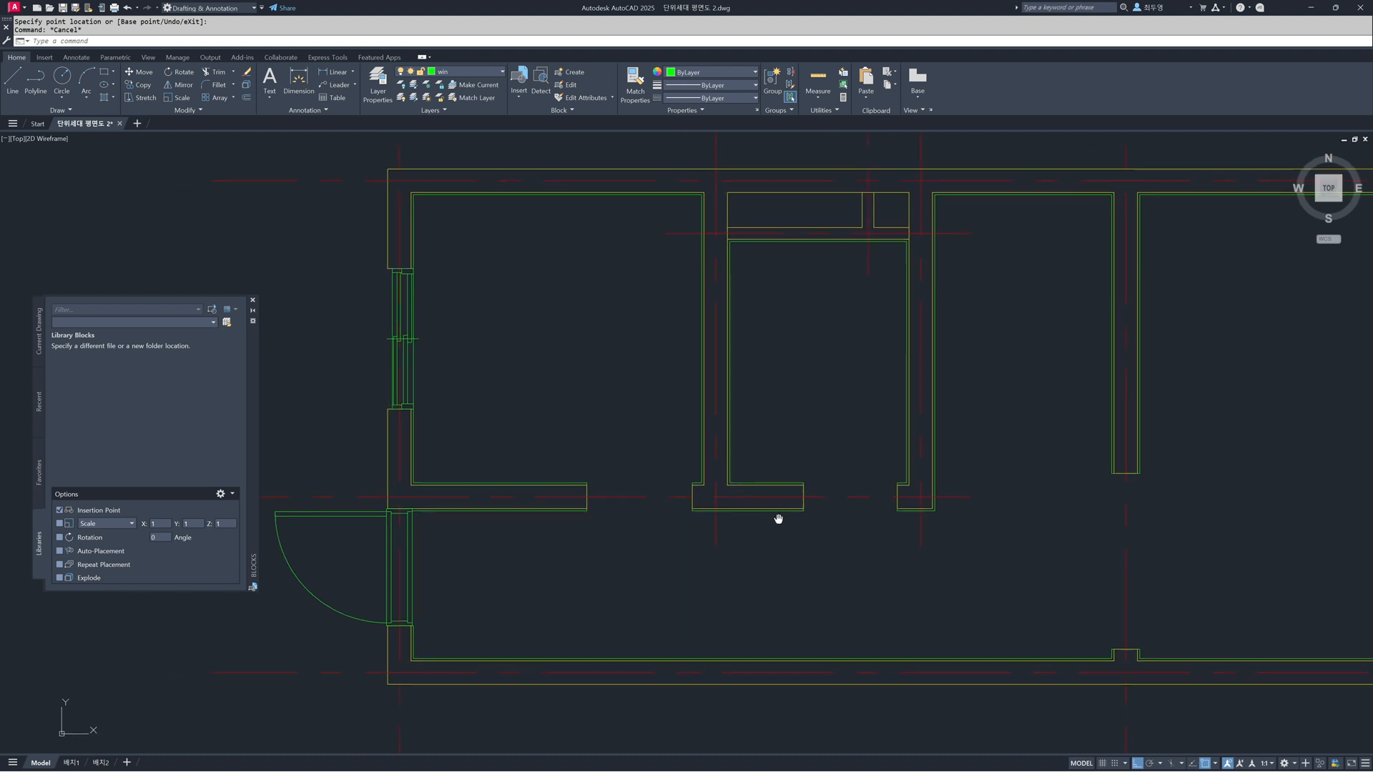
click(212, 312)
click(950, 300)
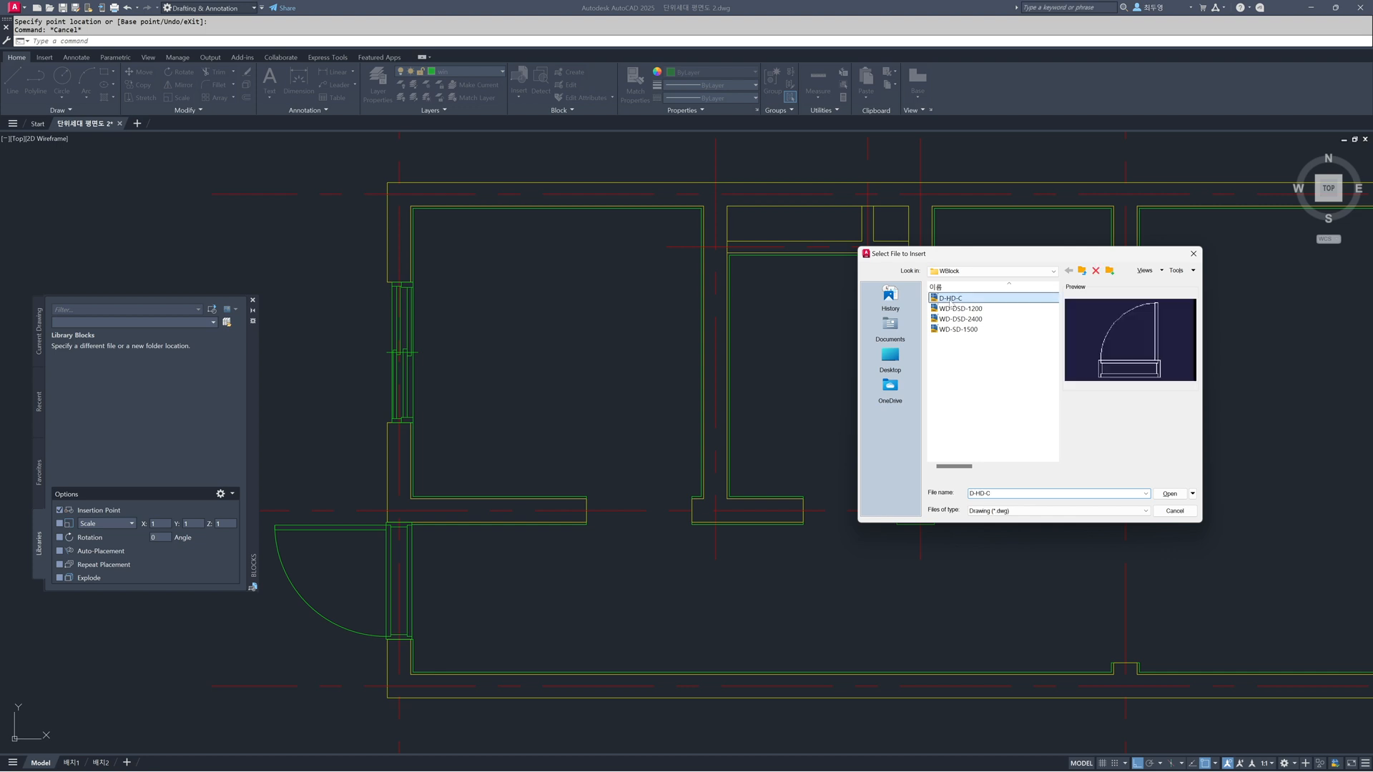
click(1168, 494)
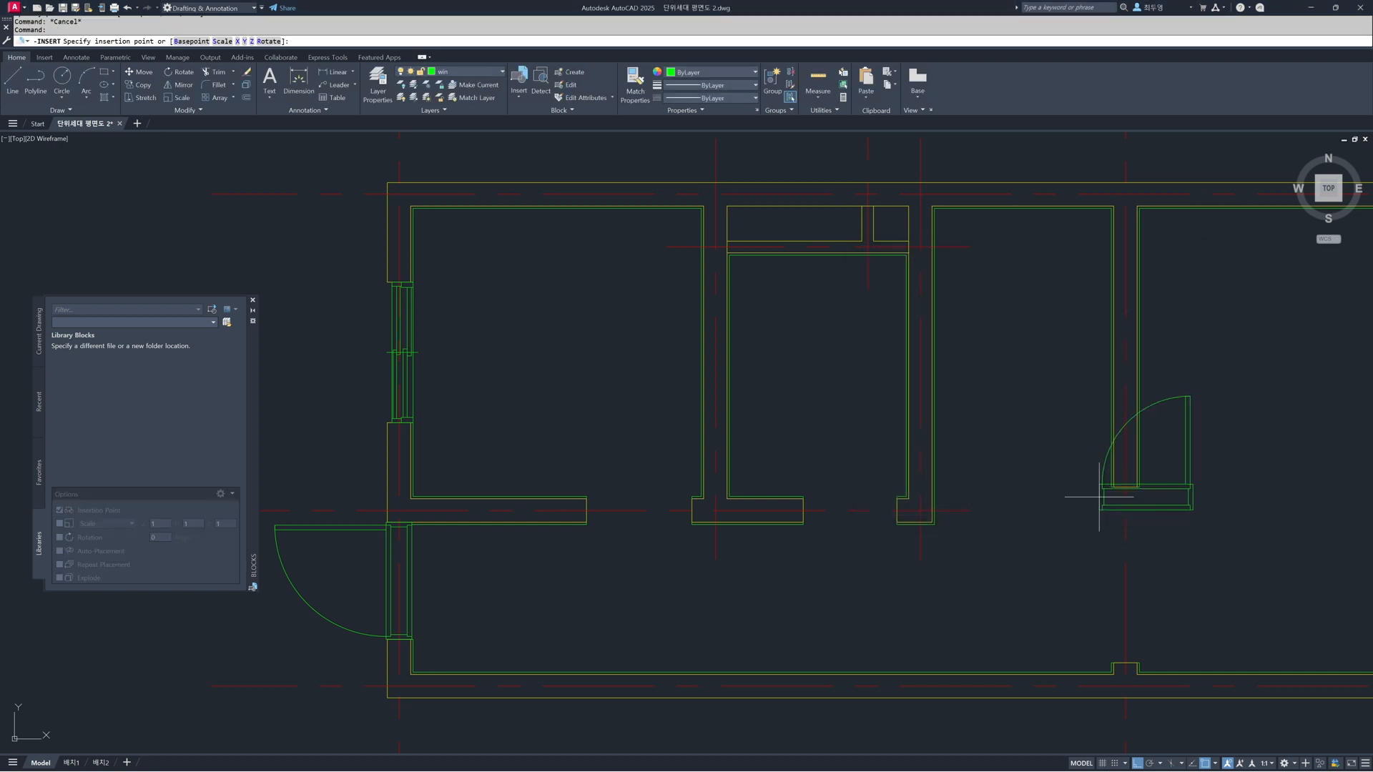
click(805, 511)
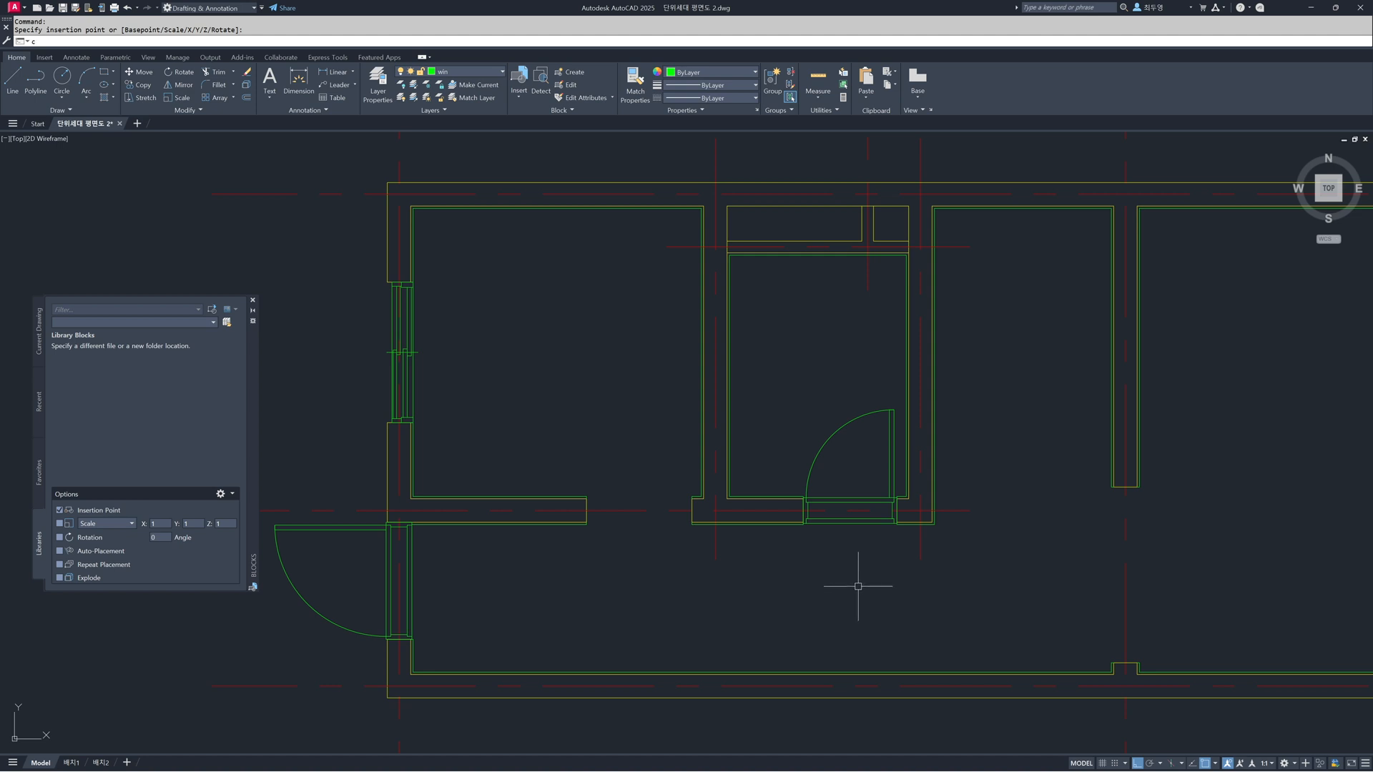
- Copy the middle room's door from its right edge midpoint to the right wall end of the left room's opening
key(Return)
click(888, 476)
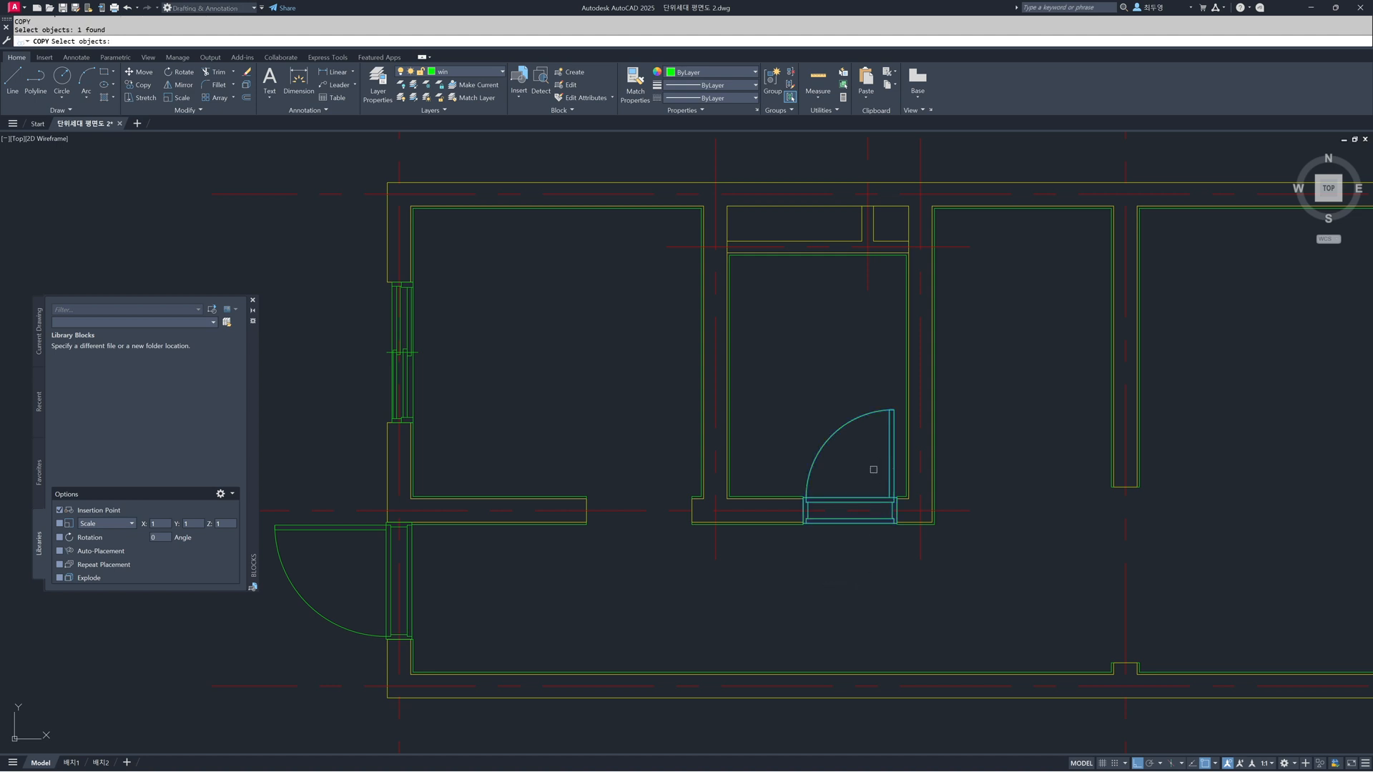
key(Return)
click(896, 511)
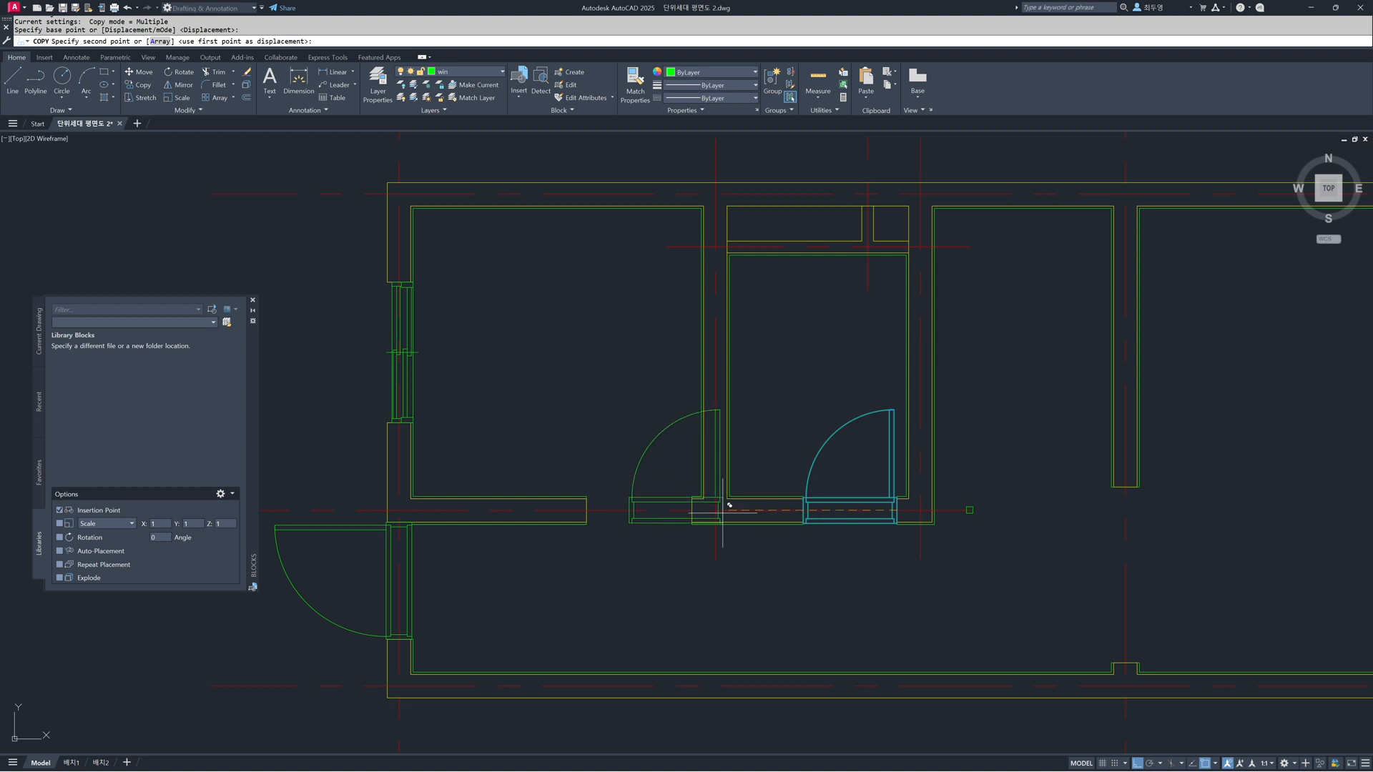
click(692, 510)
key(Return)
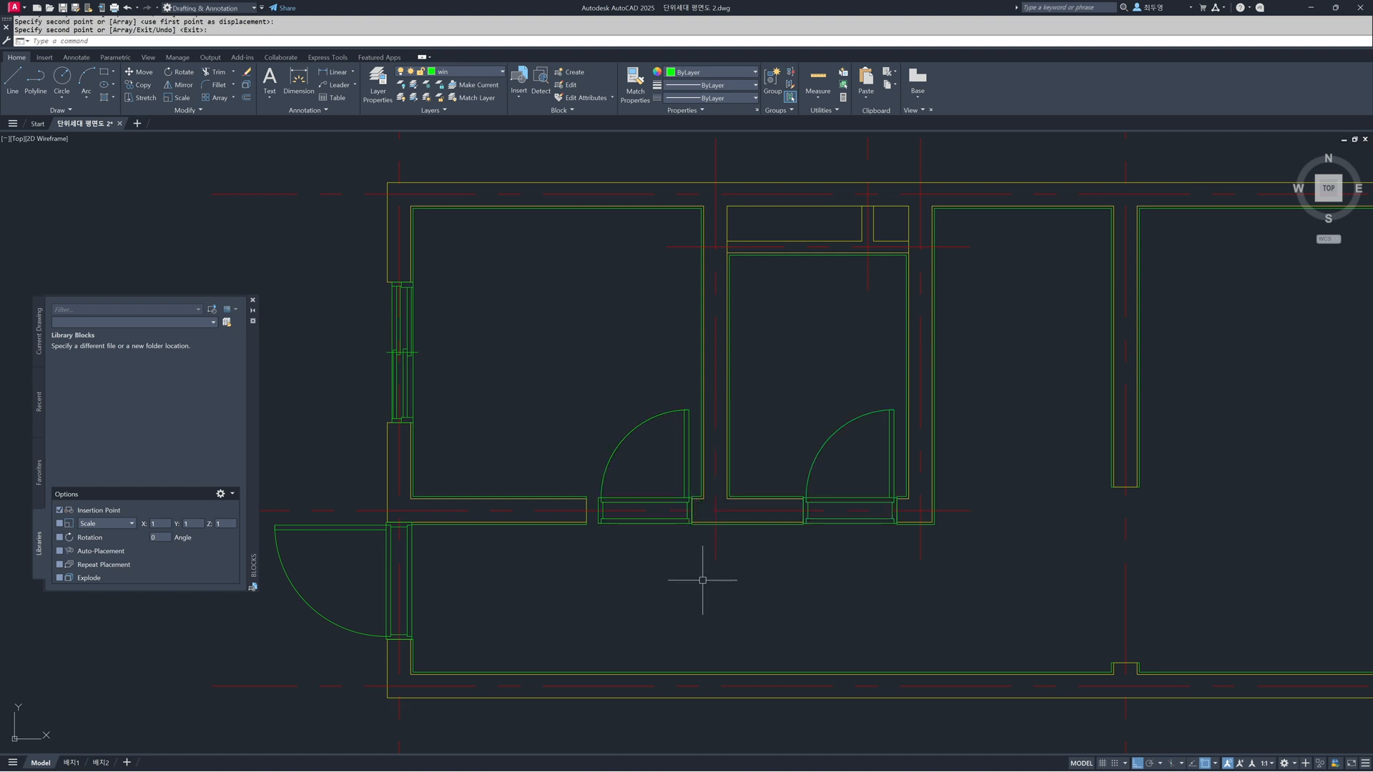
key(Return)
- Stretch the copied door's dynamic width to the left wall end so it spans the left room's opening
click(600, 523)
click(601, 522)
click(589, 523)
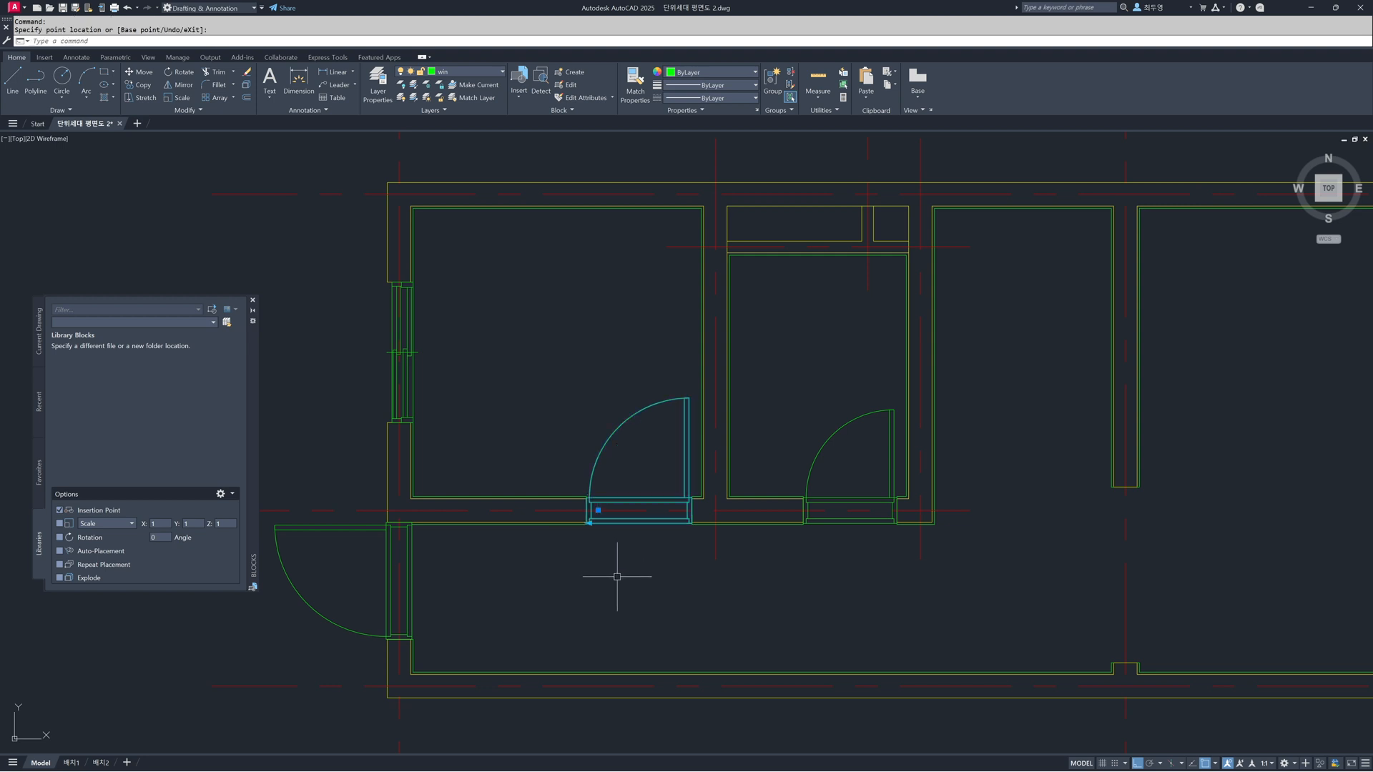
key(Escape)
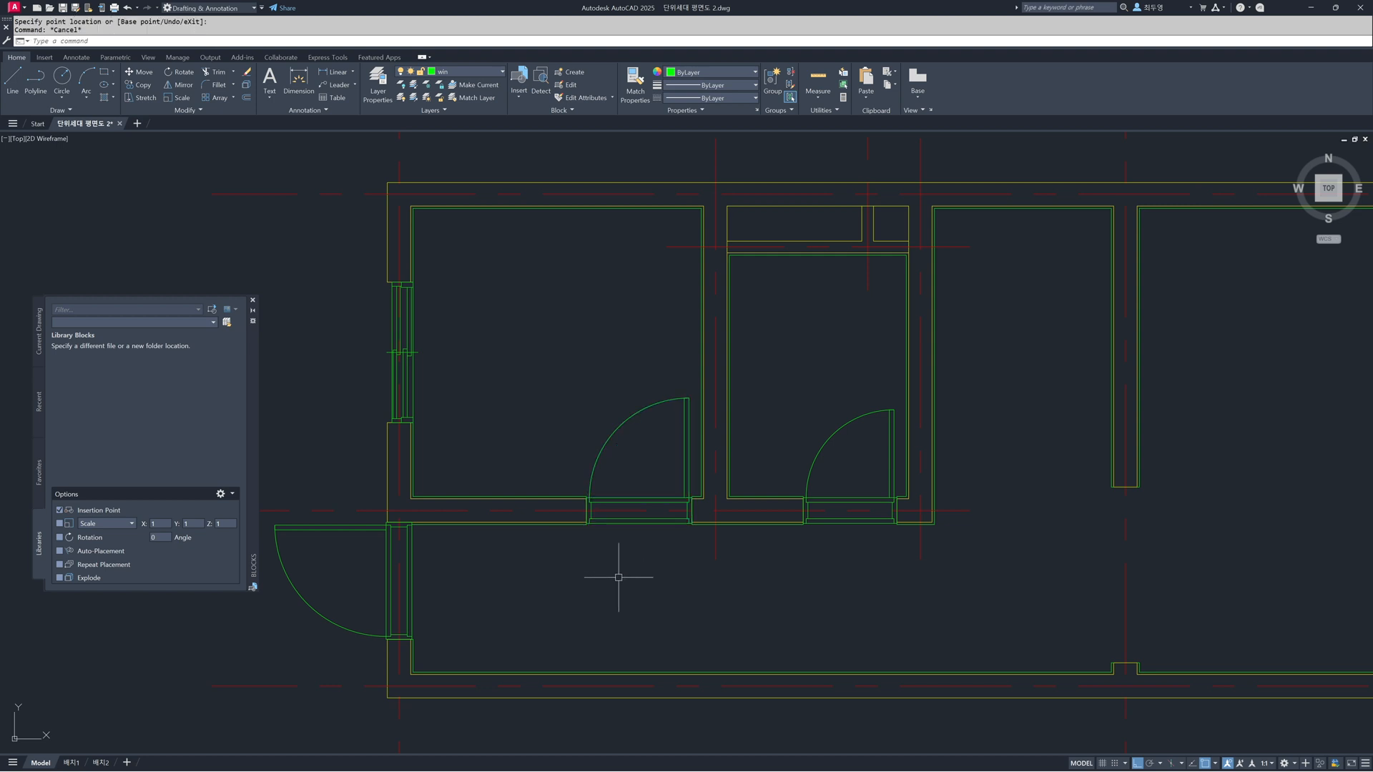
- Insert the WD-SD-1500 block rotated 90 degrees at the midpoint of the lower wall stub in the opening left of the right room
scroll(852, 561, down, 2)
middle_drag(852, 561, 678, 558)
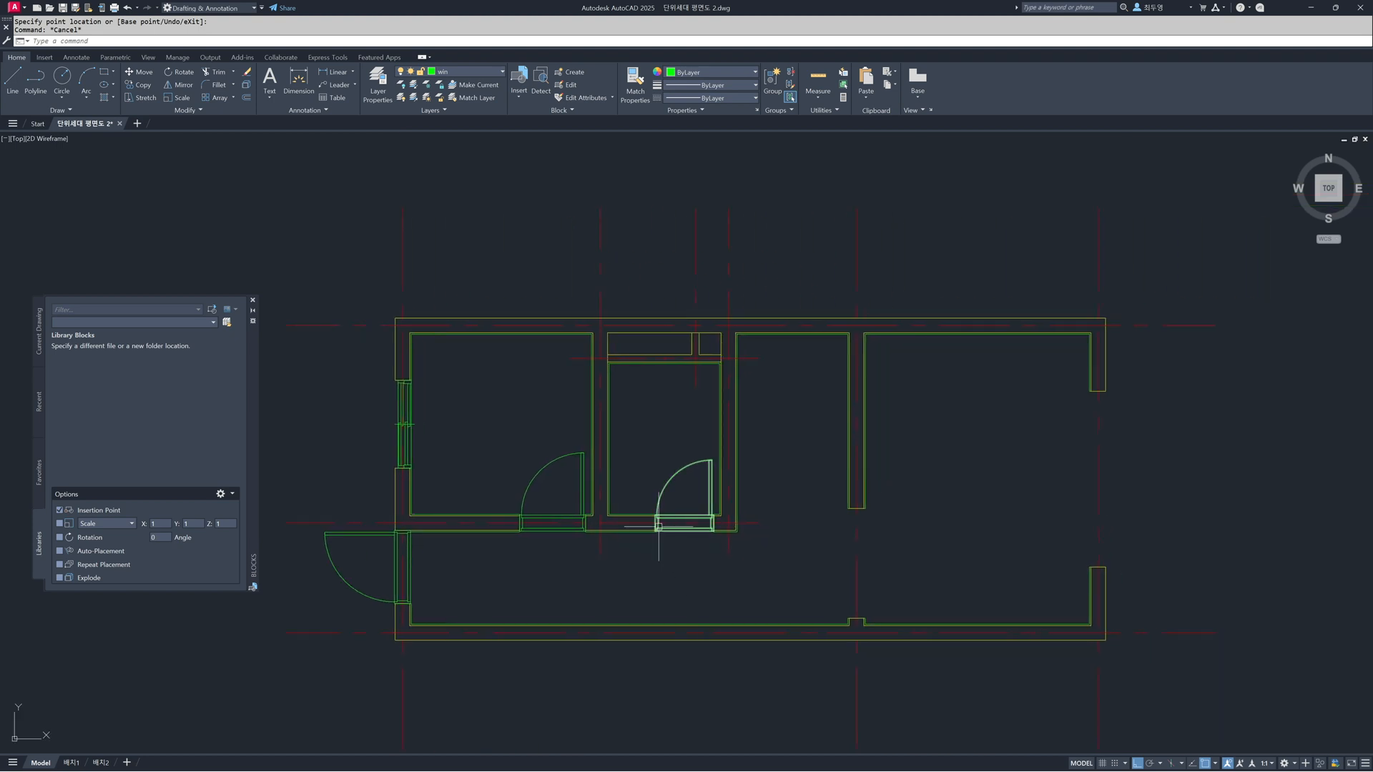
click(213, 310)
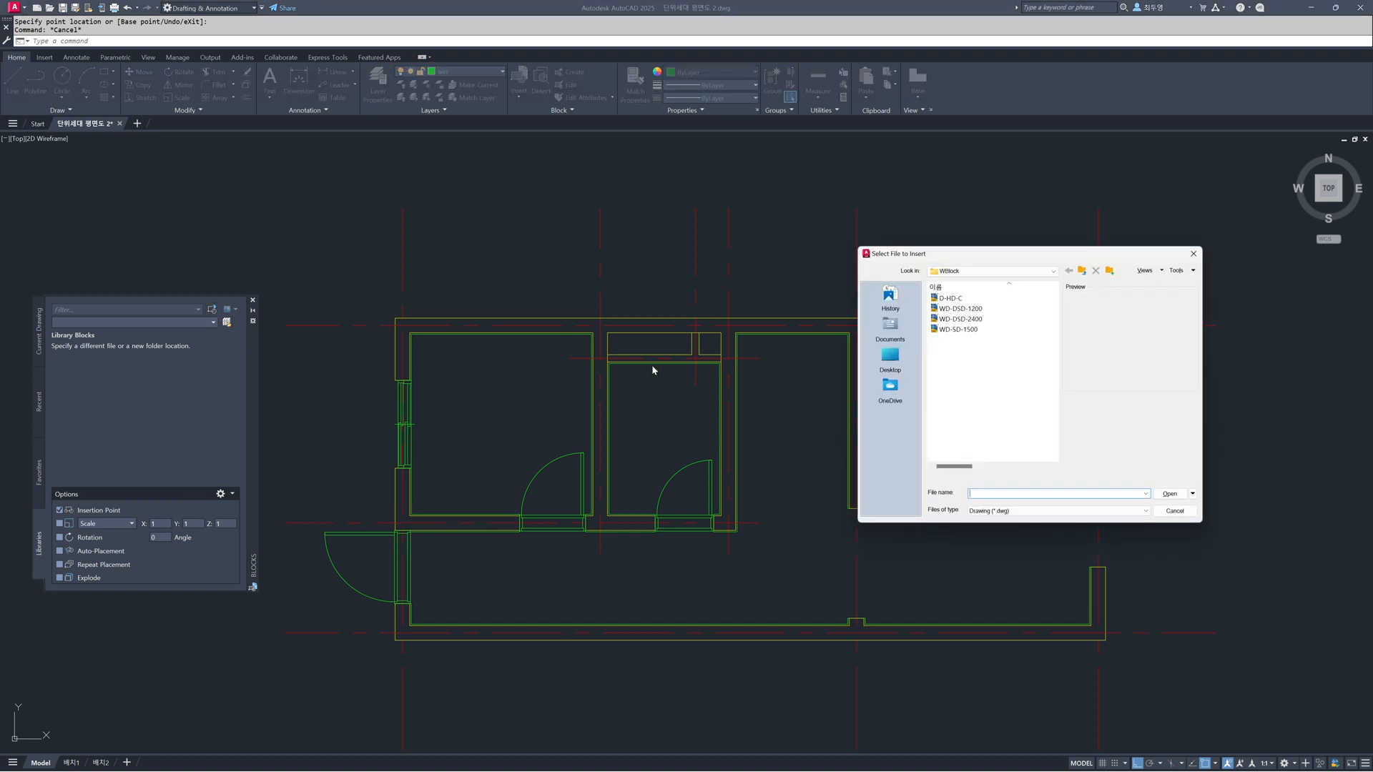
click(960, 330)
click(1158, 494)
middle_drag(890, 571, 874, 492)
scroll(879, 492, up, 4)
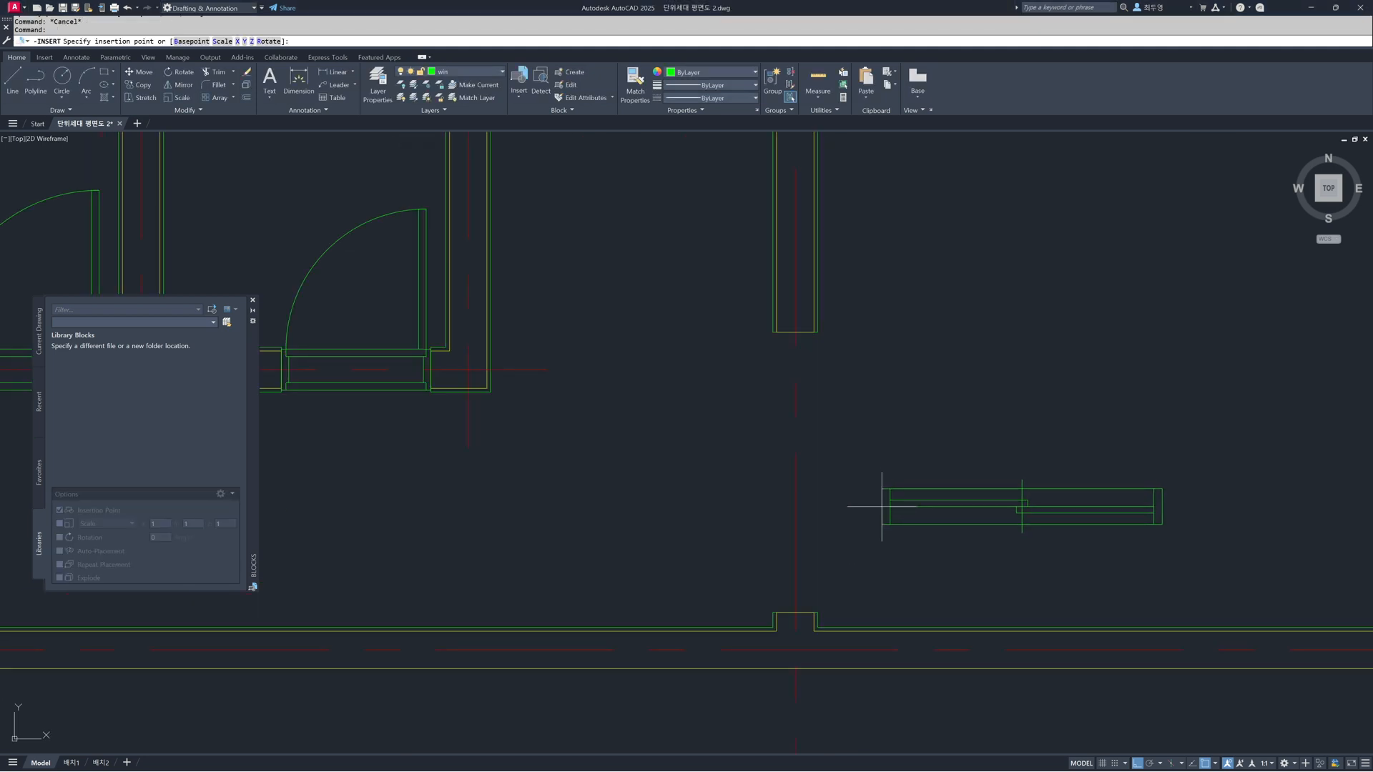
text(R)
key(Return)
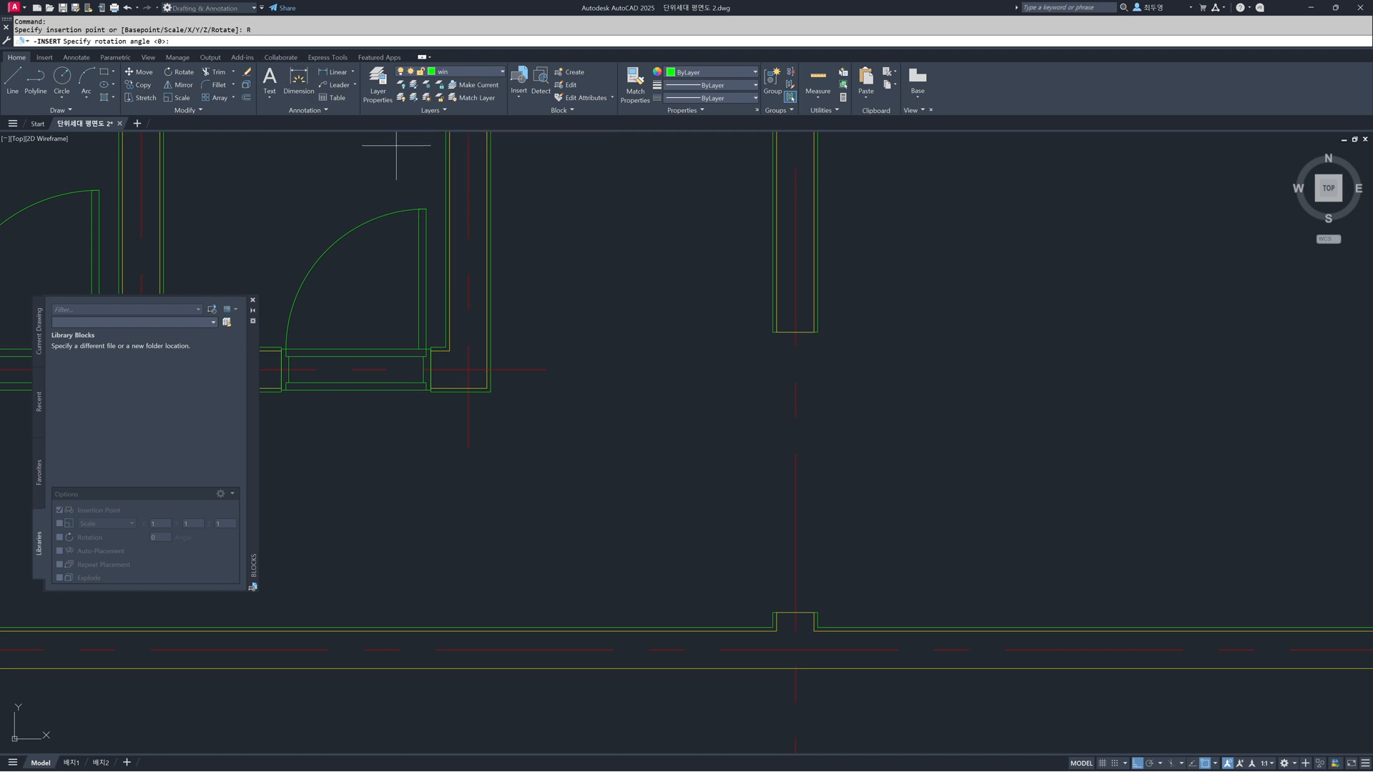
text(90)
key(Return)
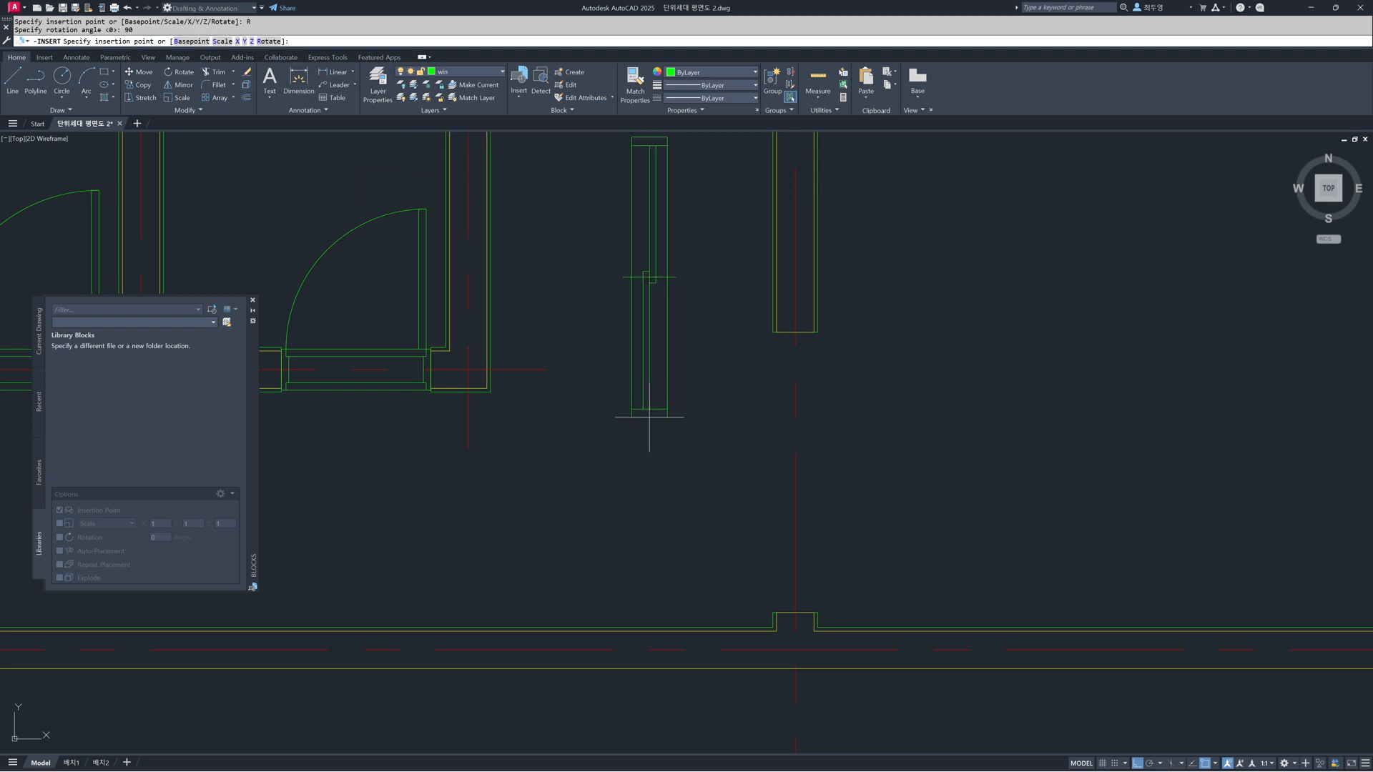
click(795, 612)
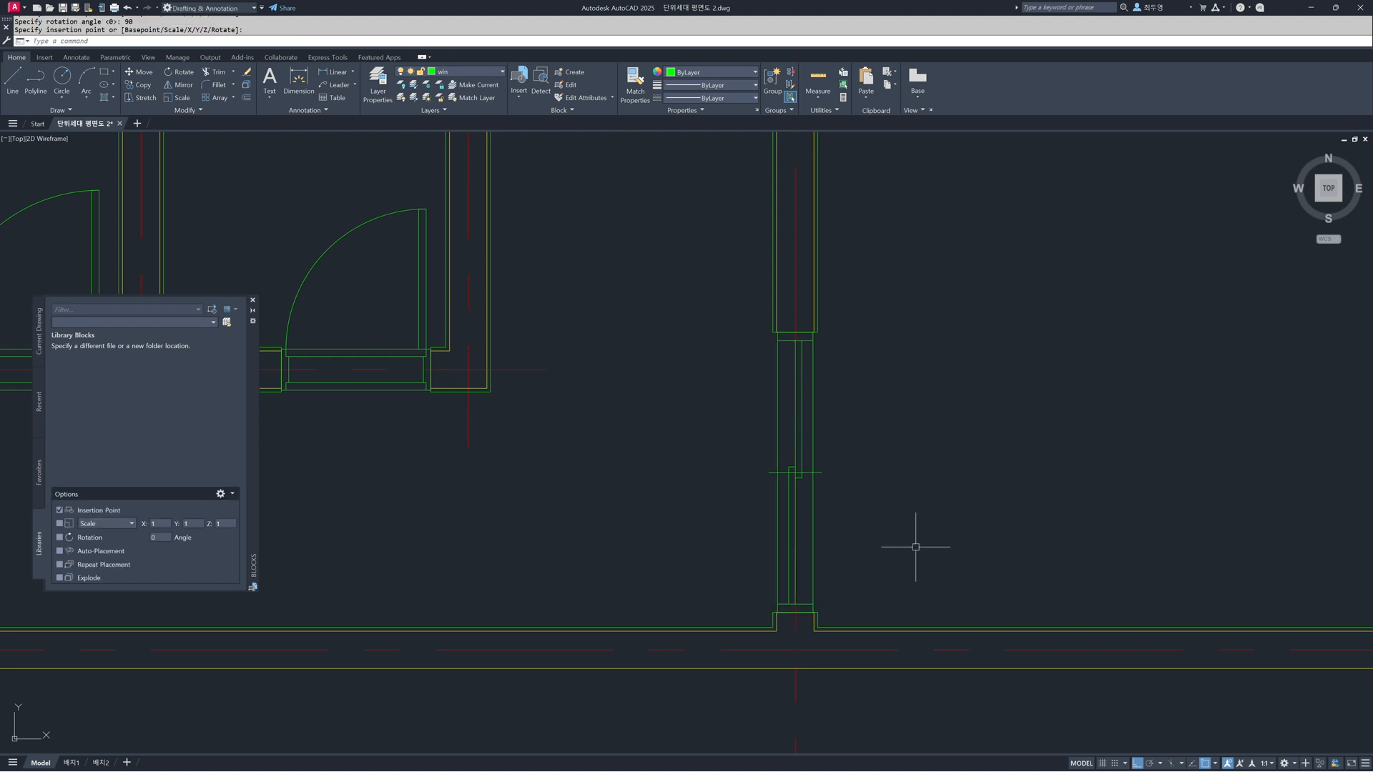
- Insert the WD-DSD-2400 block rotated -90 degrees at the upper wall end's inner finish corner in the right exterior wall opening
scroll(910, 541, down, 4)
mouse_move(920, 528)
middle_down()
mouse_move(830, 506)
mouse_move(623, 536)
middle_up()
scroll(705, 512, up, 3)
middle_drag(699, 512, 614, 499)
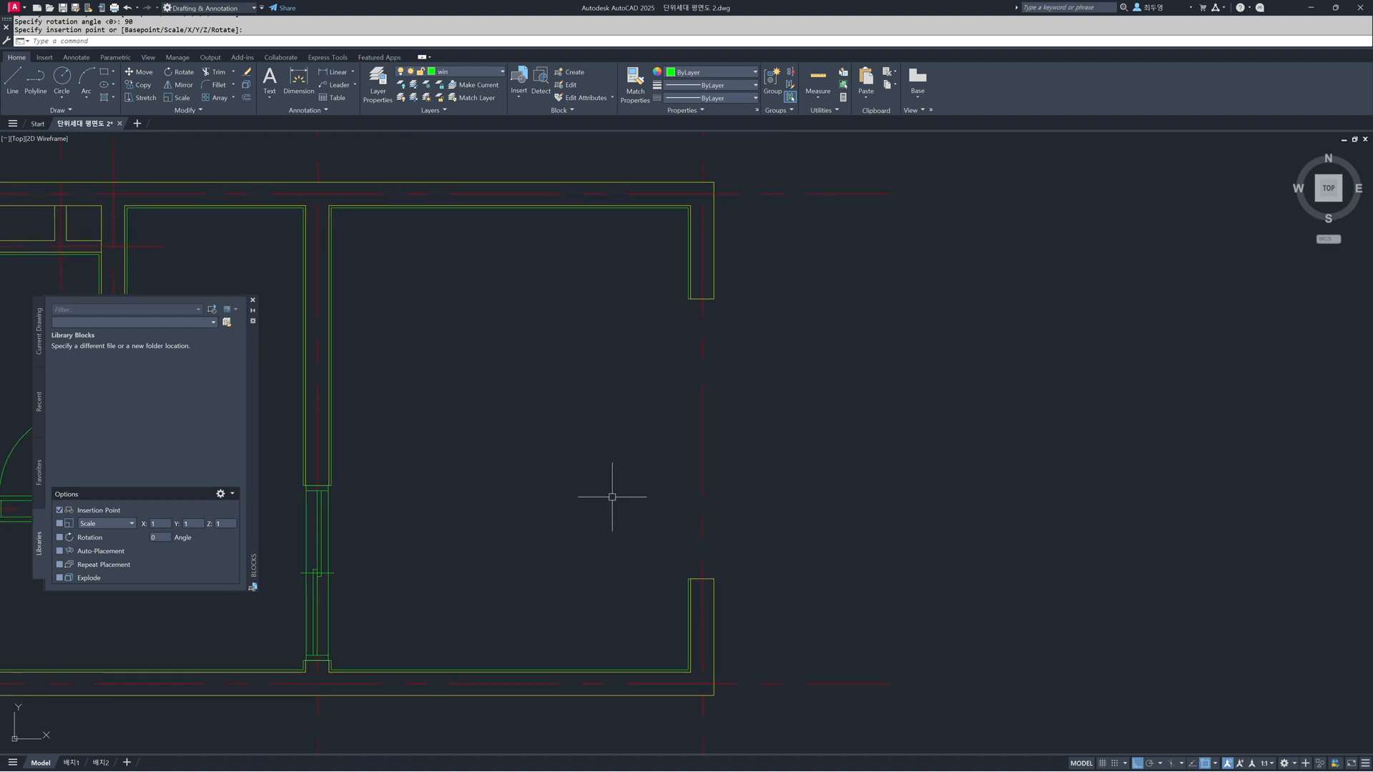
click(213, 310)
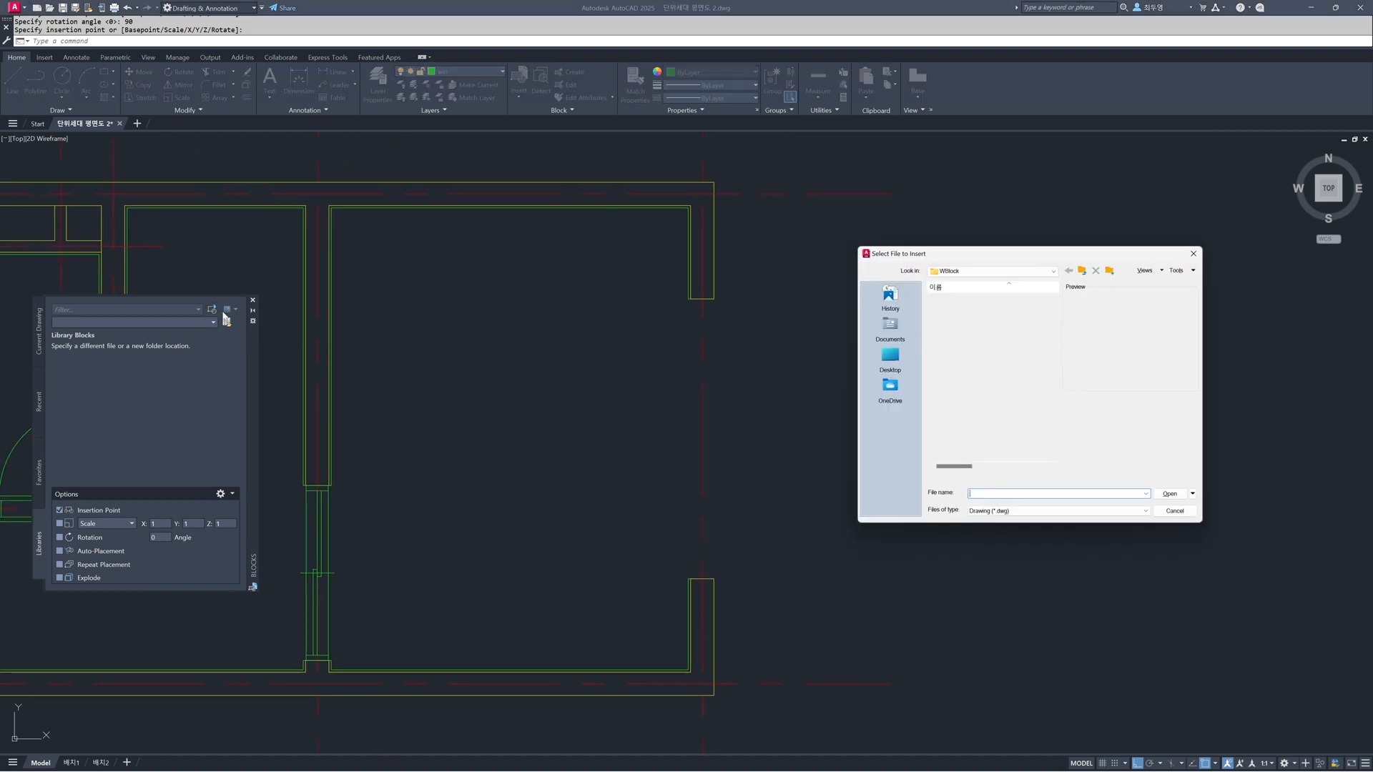
click(958, 319)
click(1169, 495)
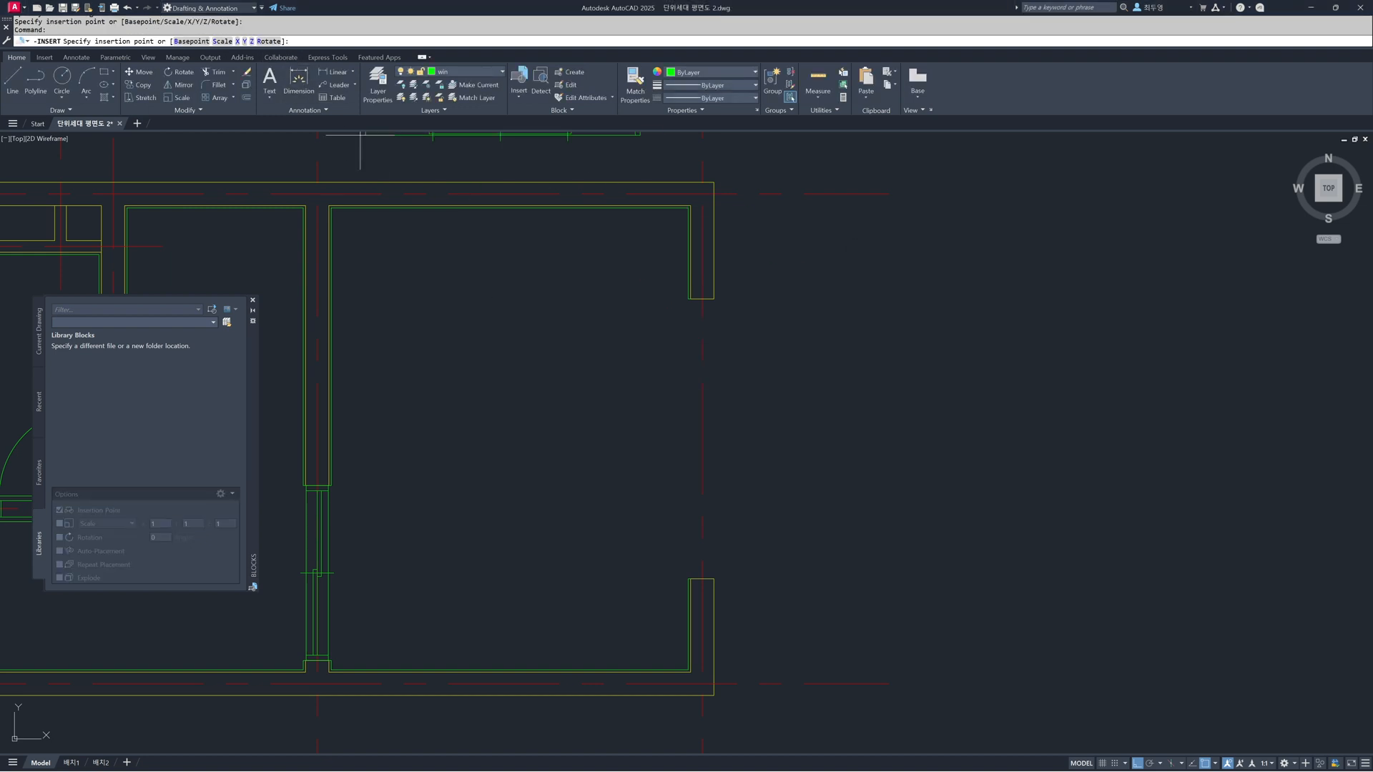
click(269, 41)
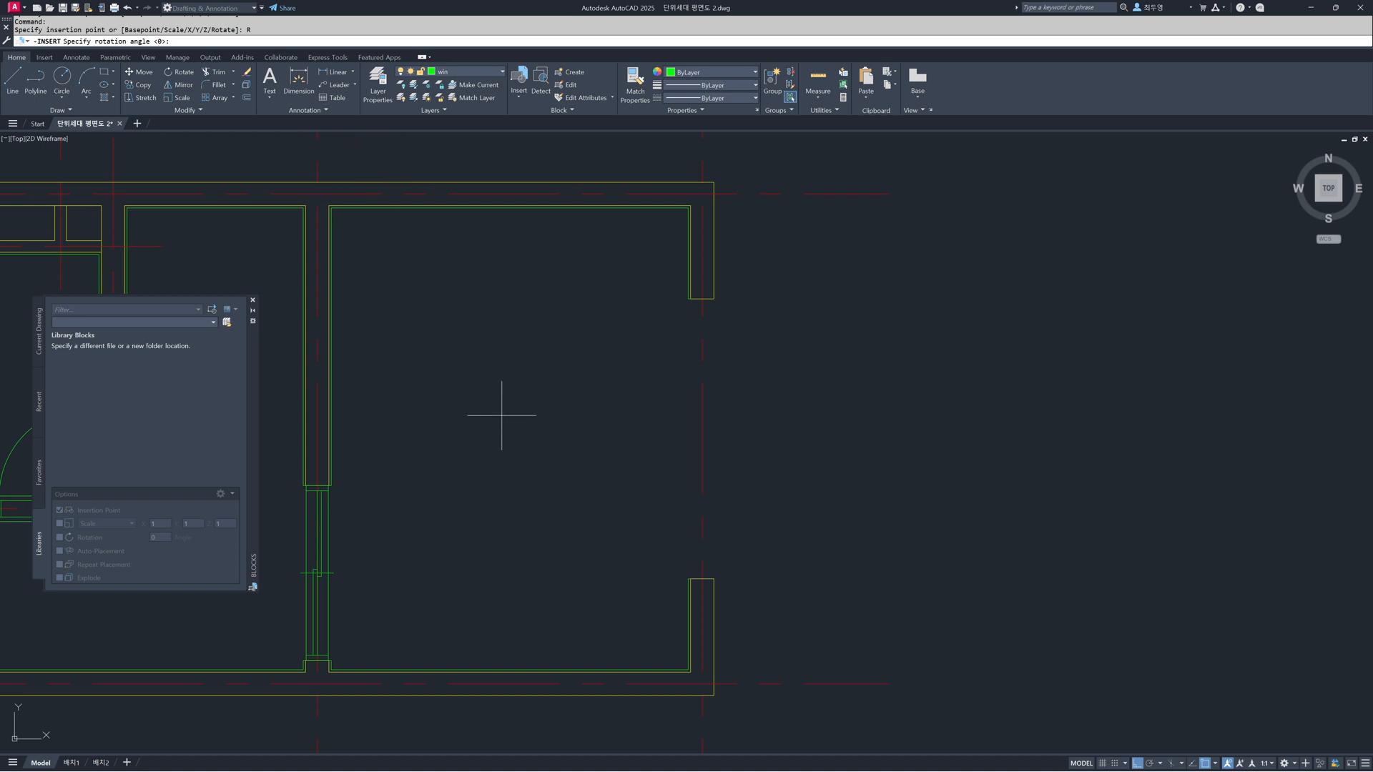
key(Return)
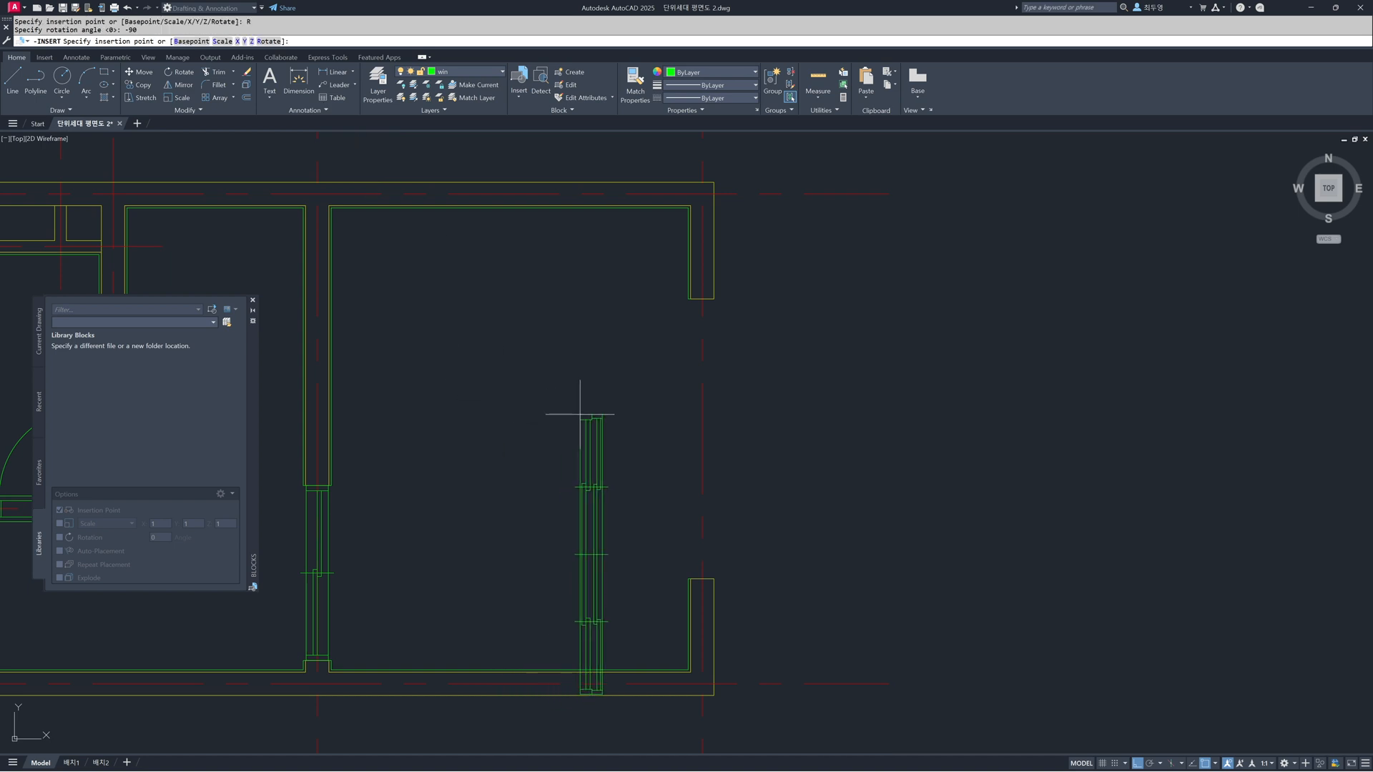
scroll(644, 315, up, 5)
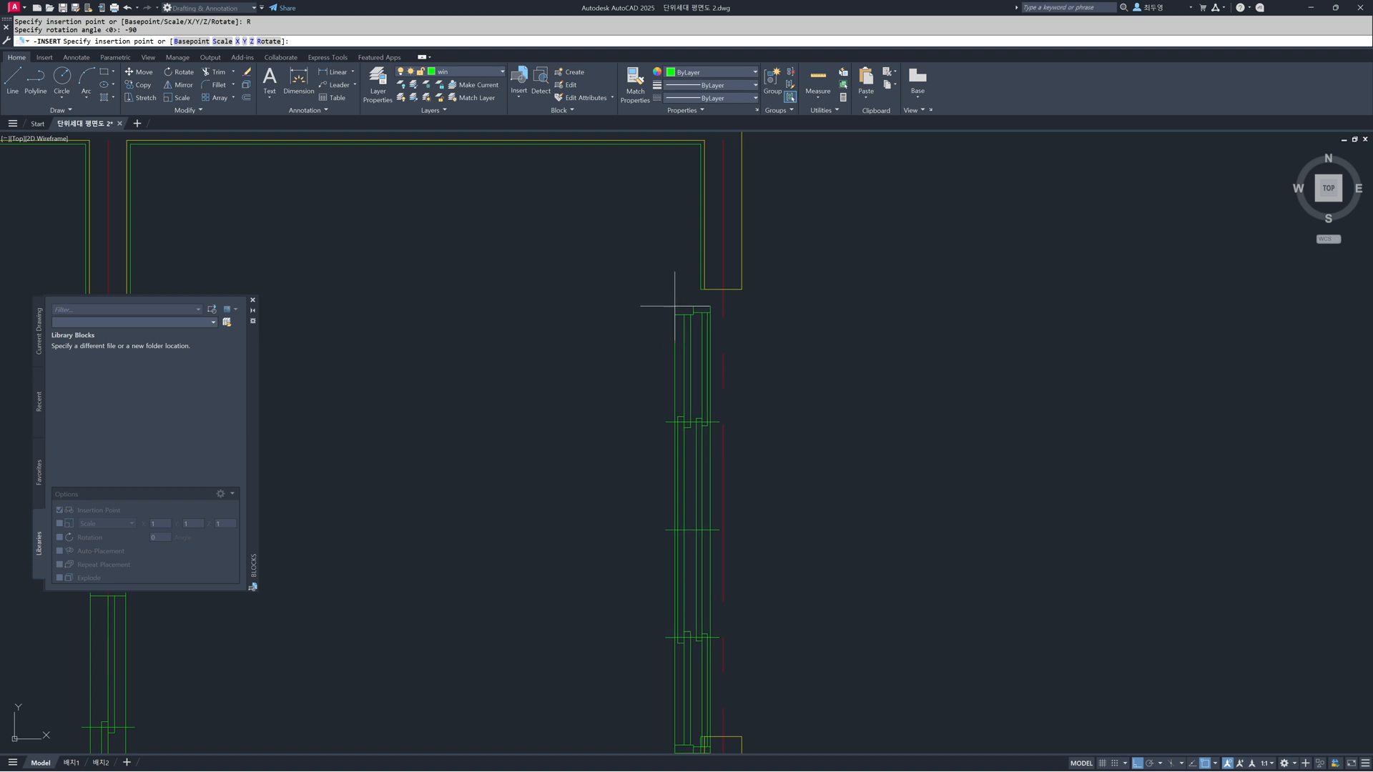
click(709, 278)
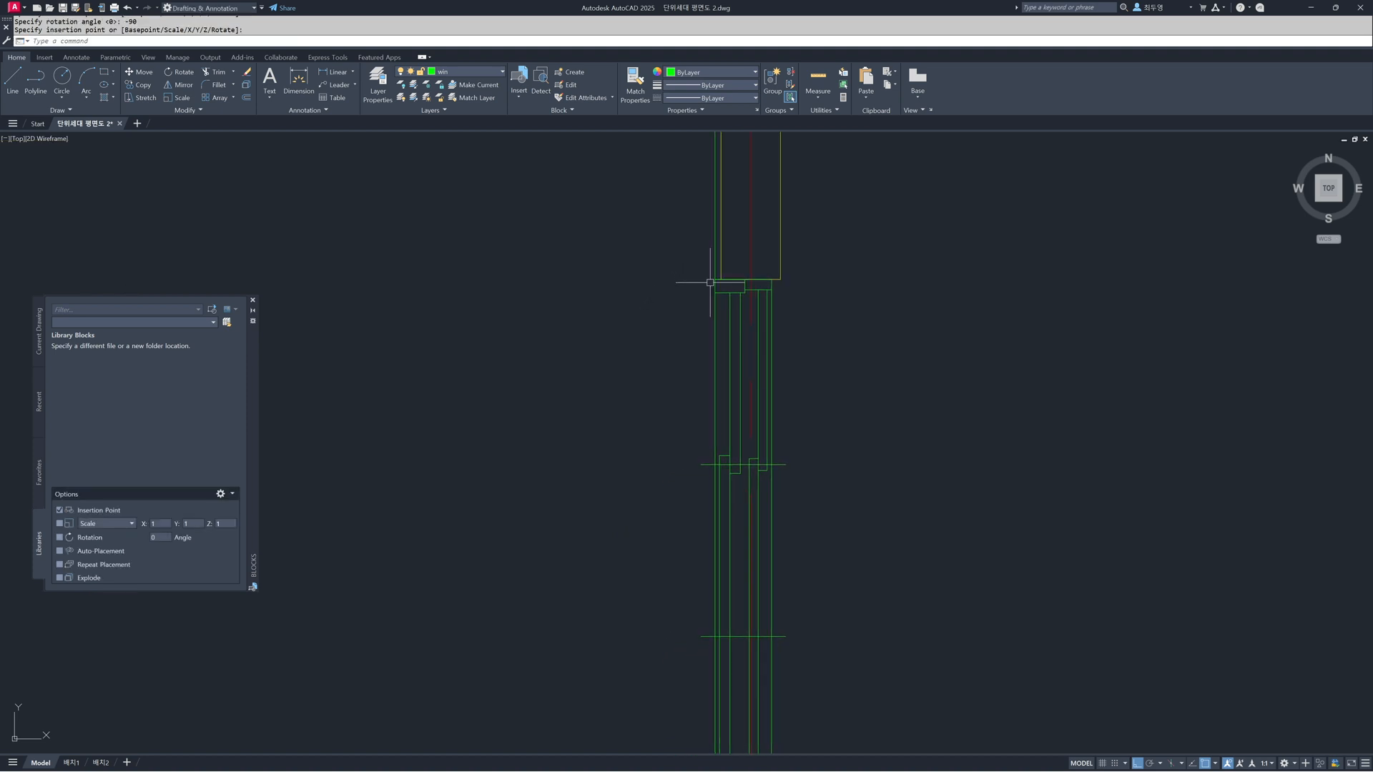
- Close the Blocks palette and zoom to show the entire drawing
scroll(678, 372, down, 2)
scroll(678, 371, down, 3)
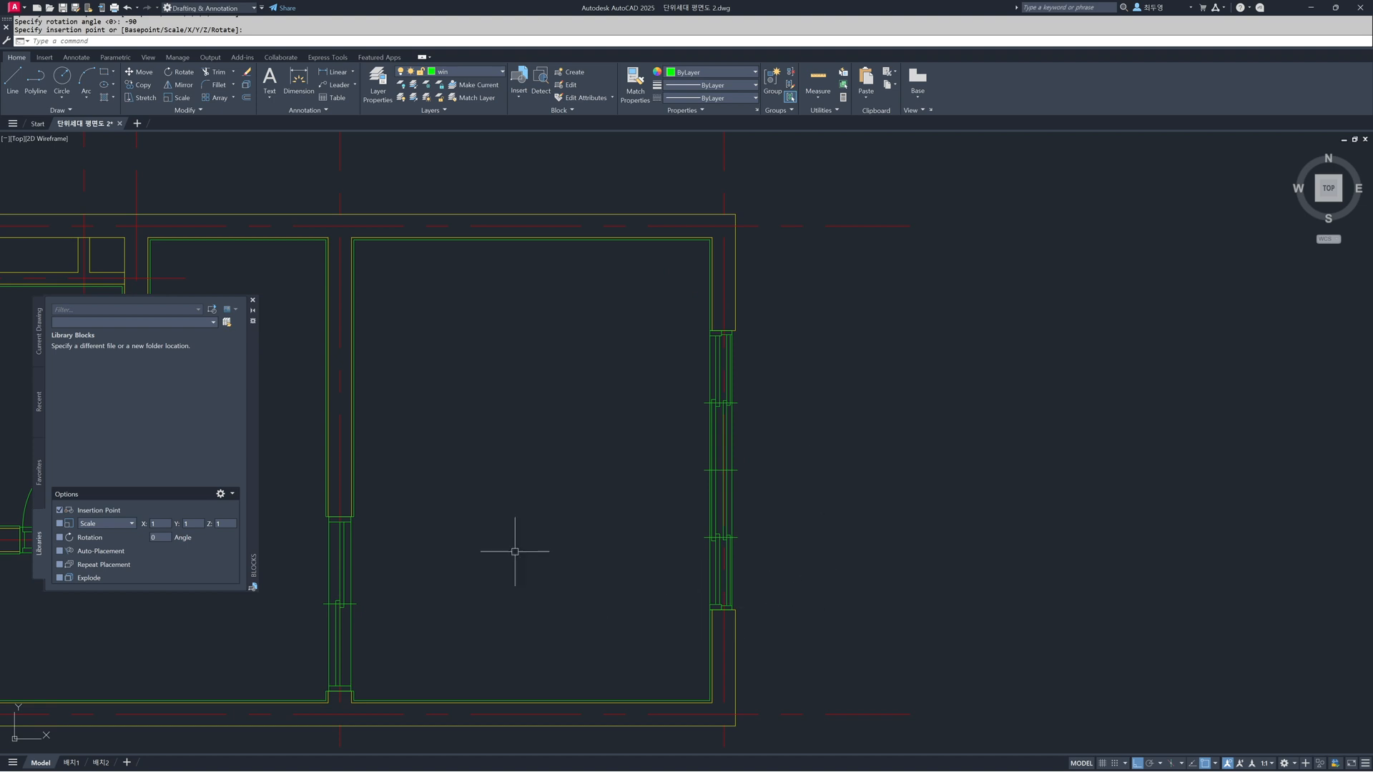
click(253, 301)
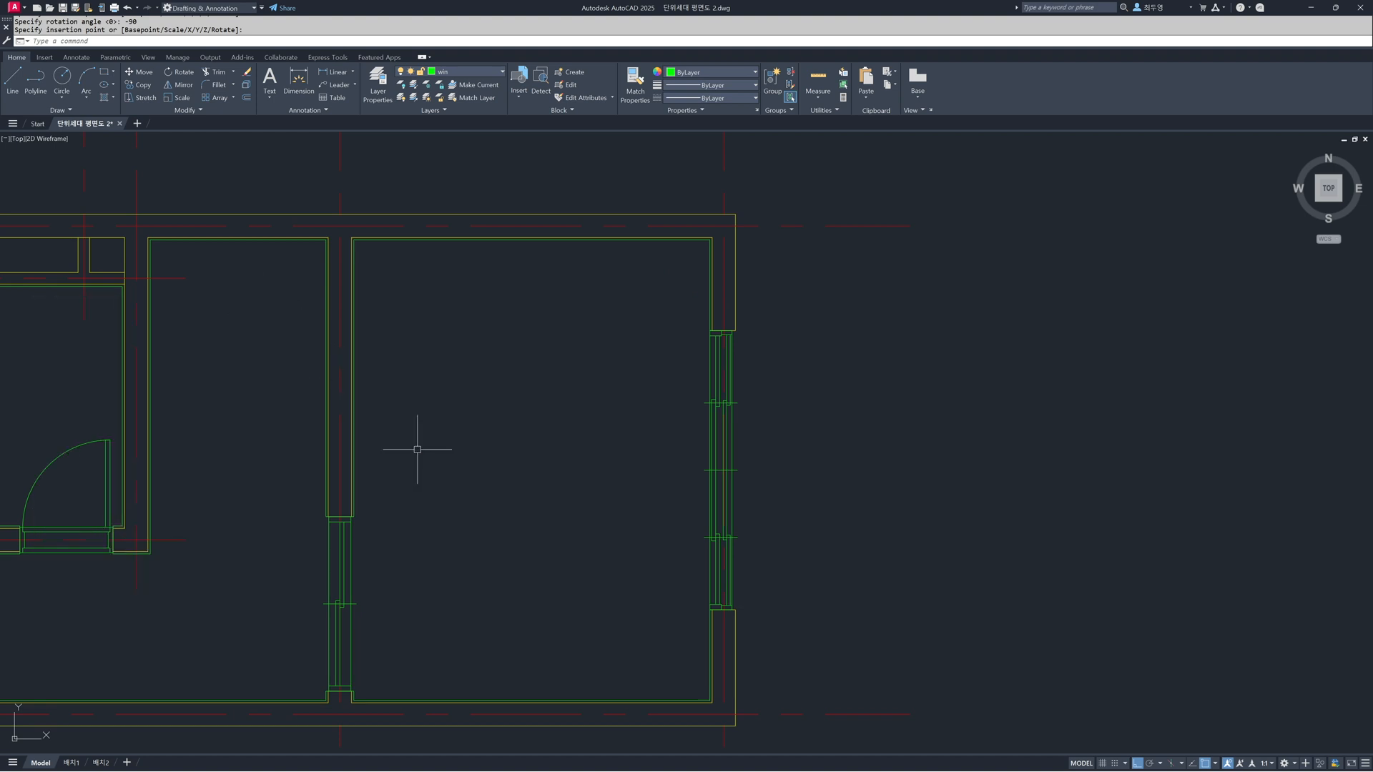
scroll(437, 500, down, 2)
mouse_move(439, 500)
middle_down()
mouse_move(761, 500)
mouse_move(802, 447)
mouse_move(807, 475)
middle_up()
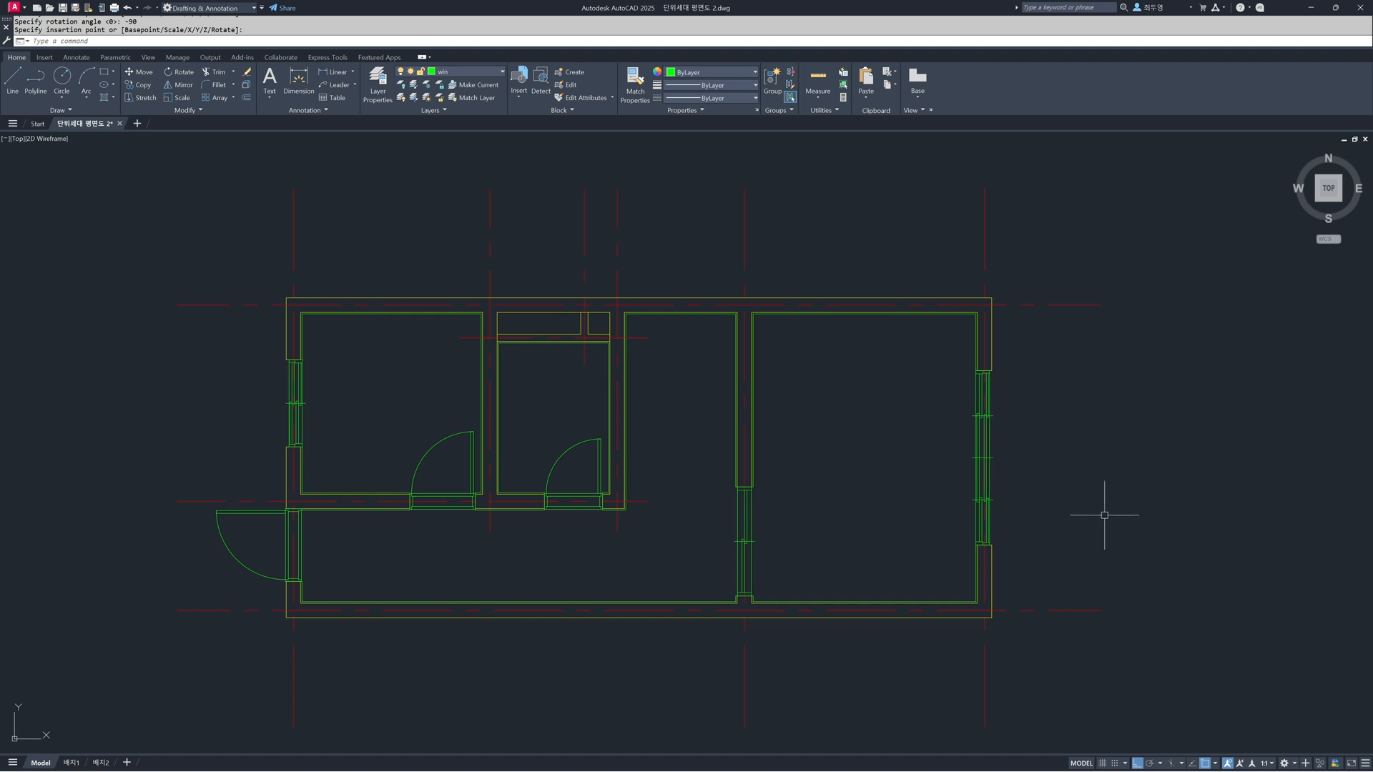
text(z)
key(Return)
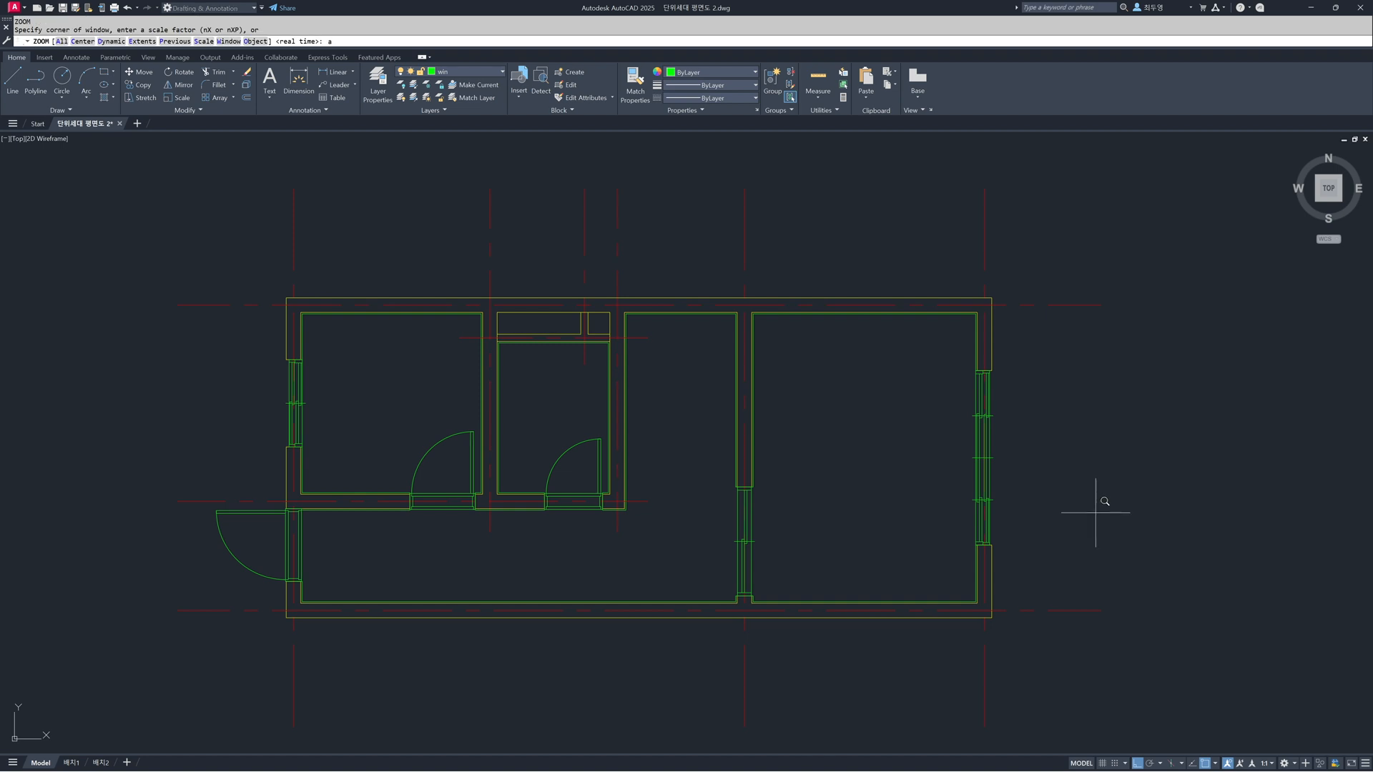
text(a)
key(Return)
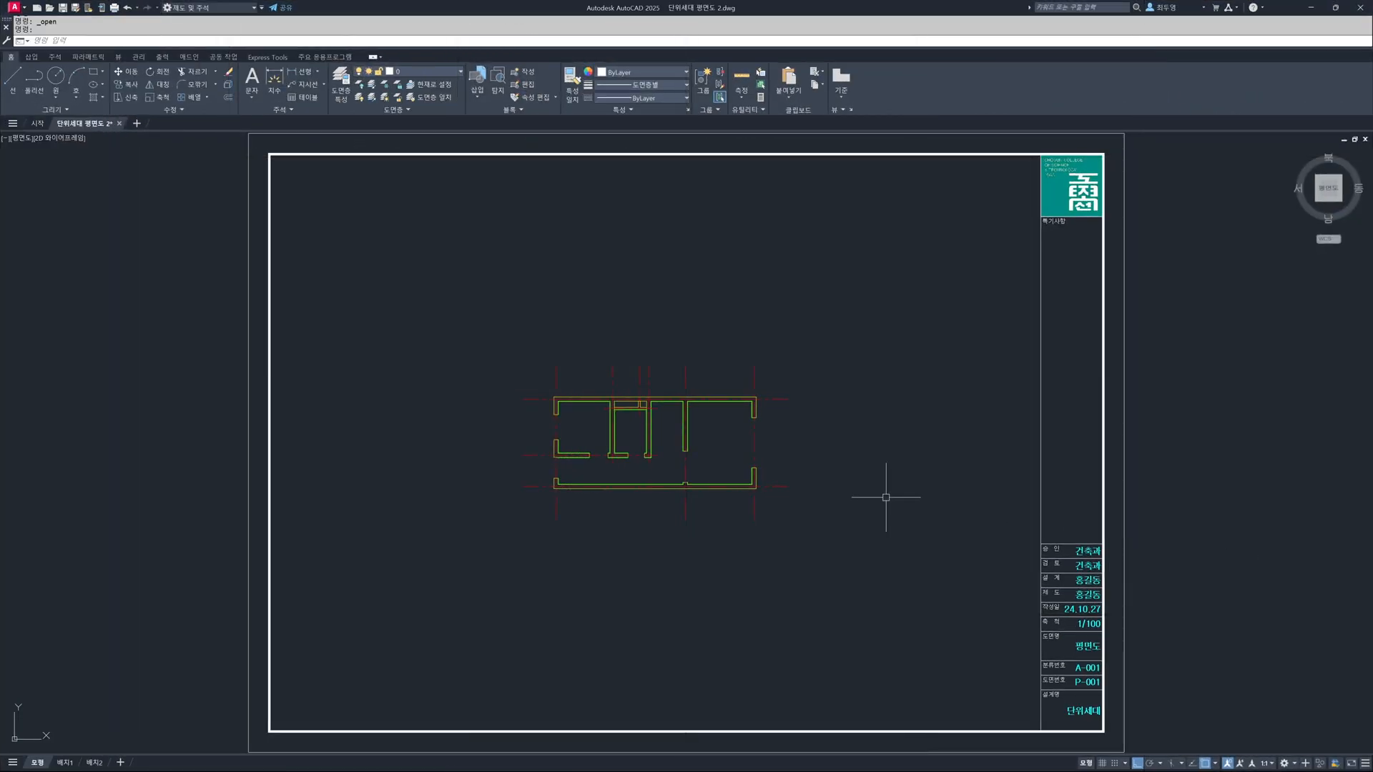
- Make win the current layer in the floor plan without doors or windows
text(z)
key(Return)
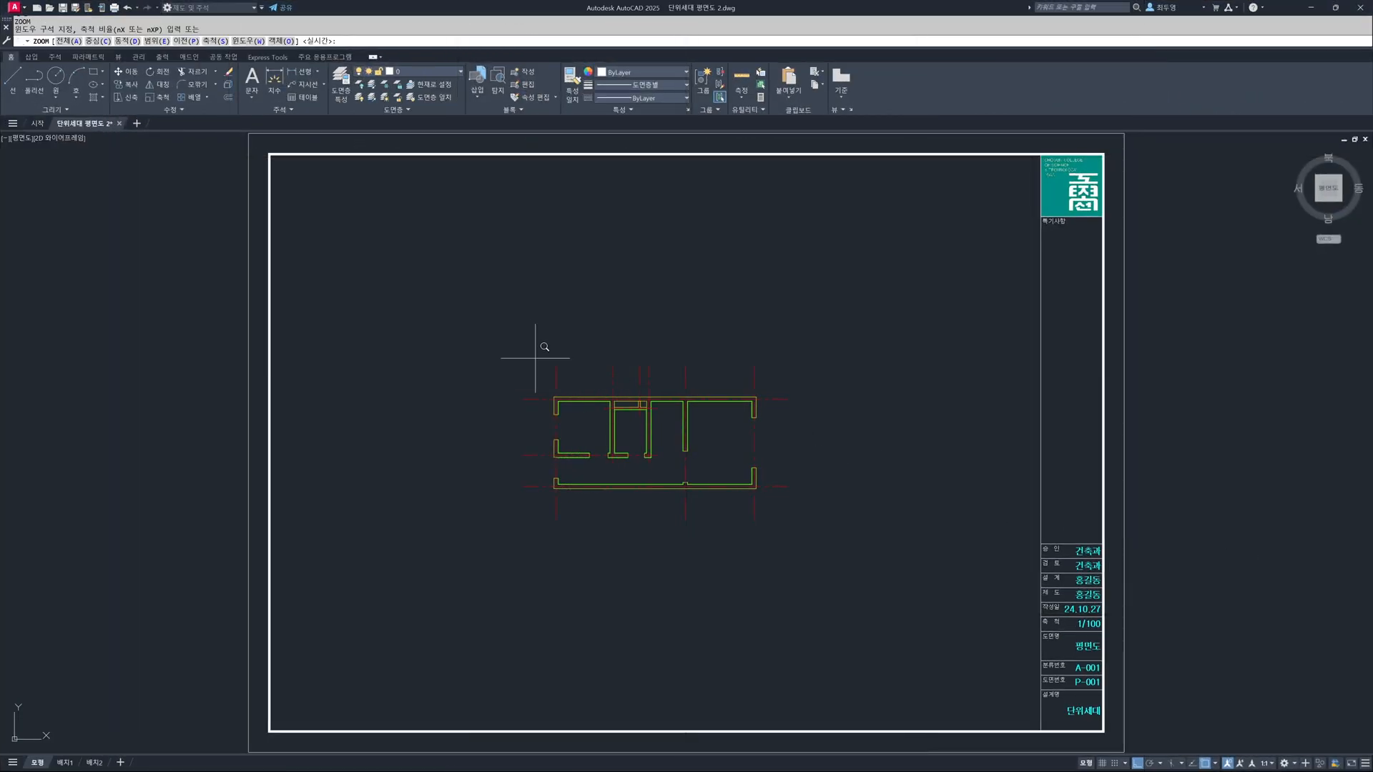
click(501, 357)
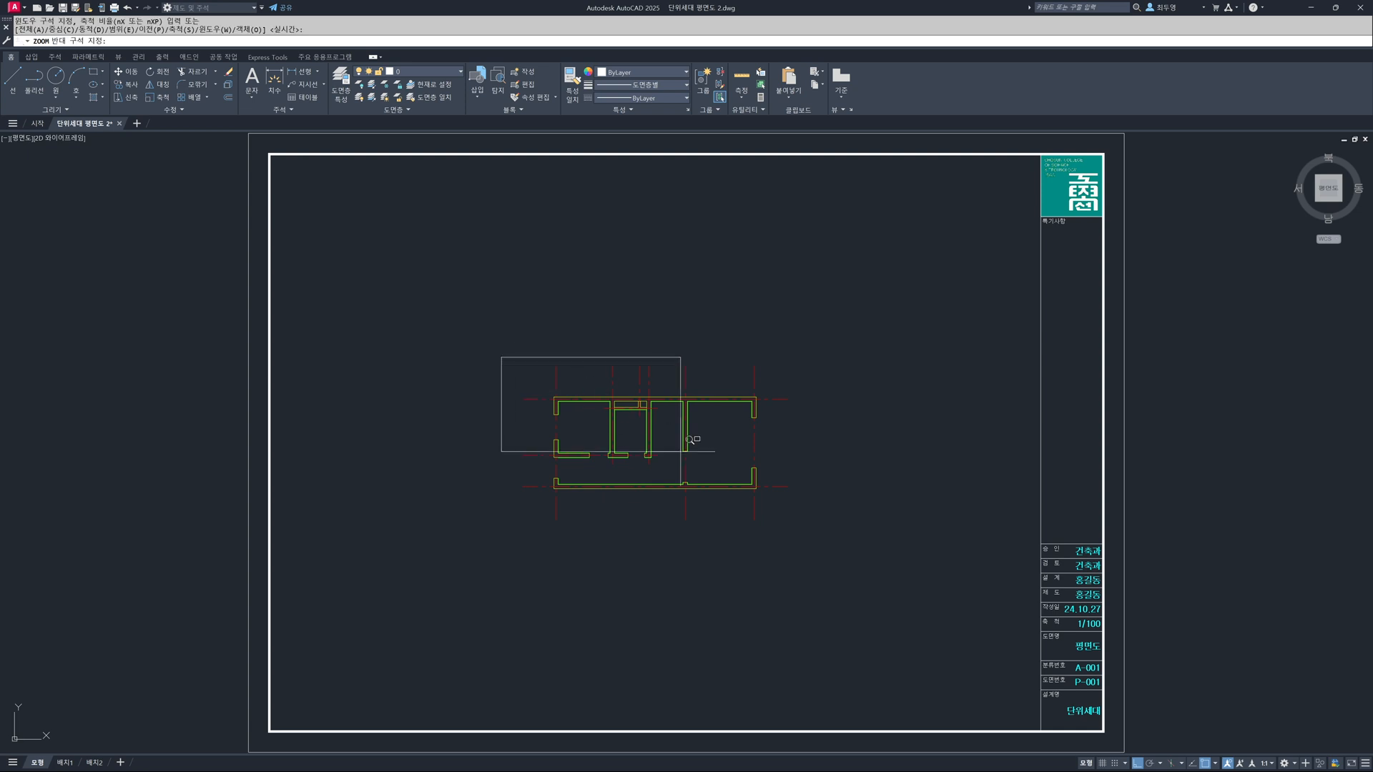
click(803, 521)
click(813, 510)
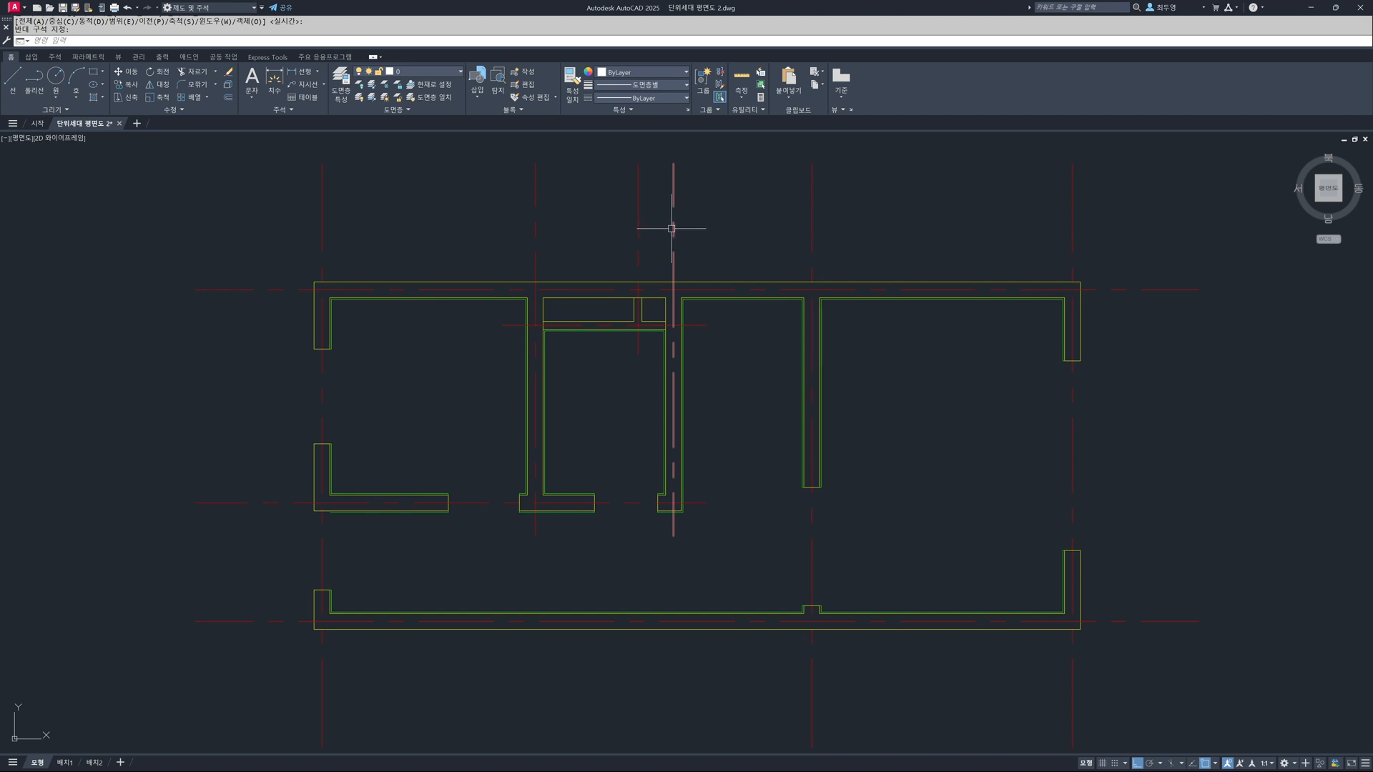
click(422, 74)
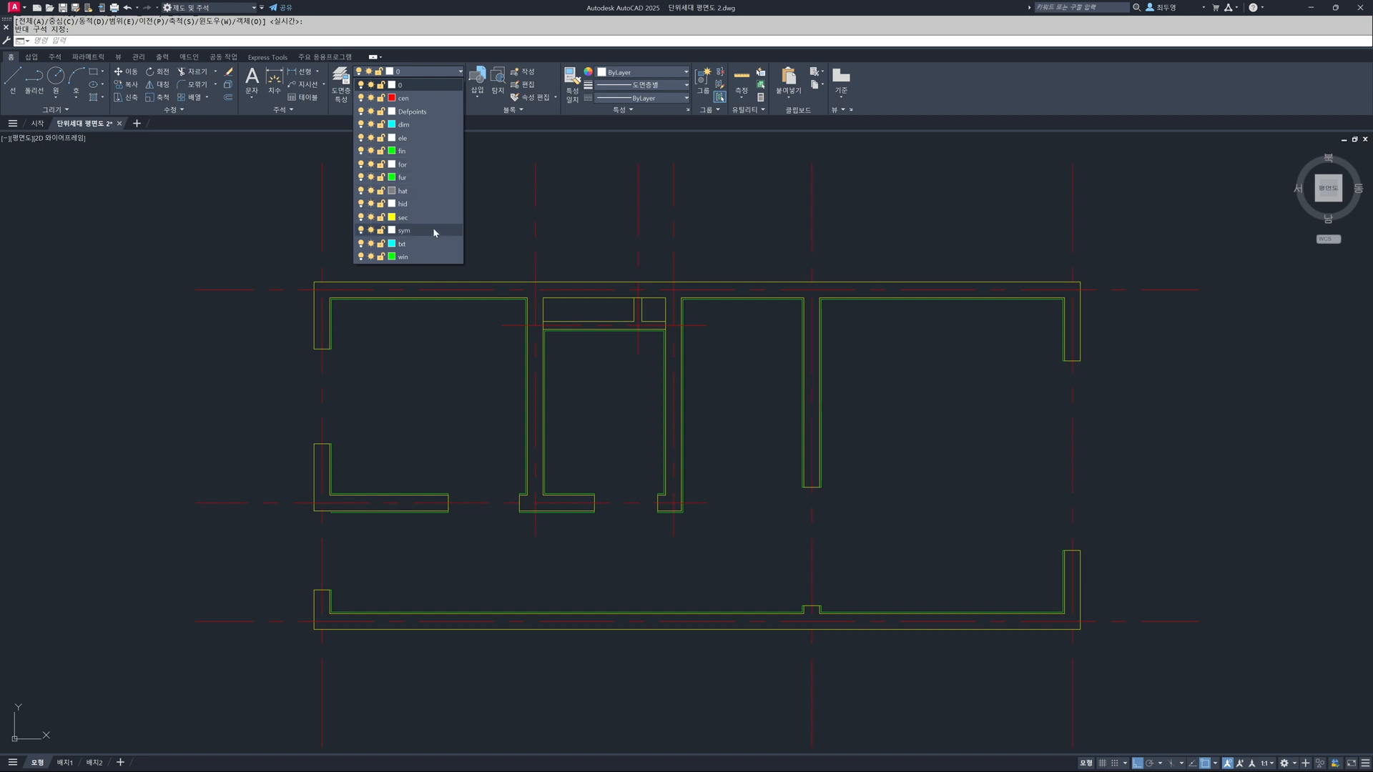
click(430, 256)
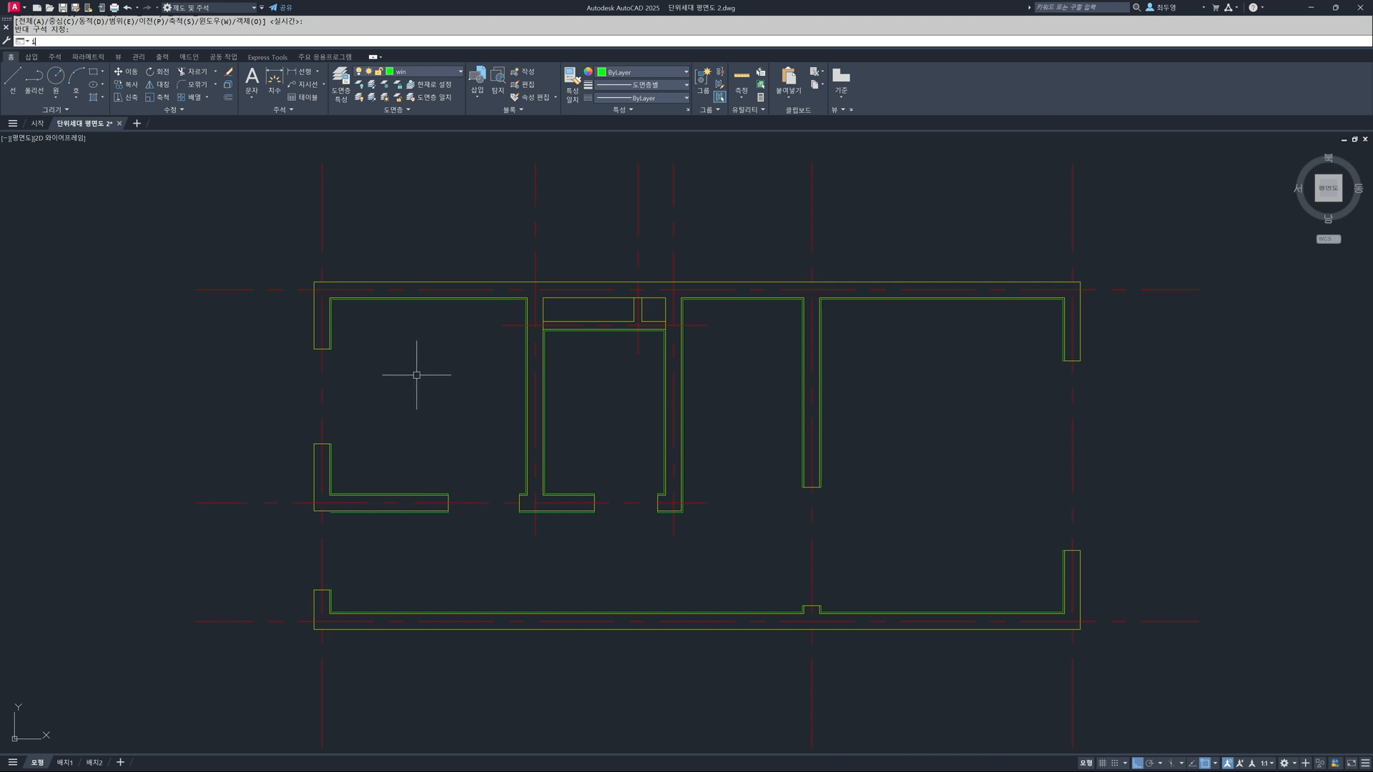
- Open the Blocks palette with the Insert command and place it beside the floor plan's left exterior wall
key(Return)
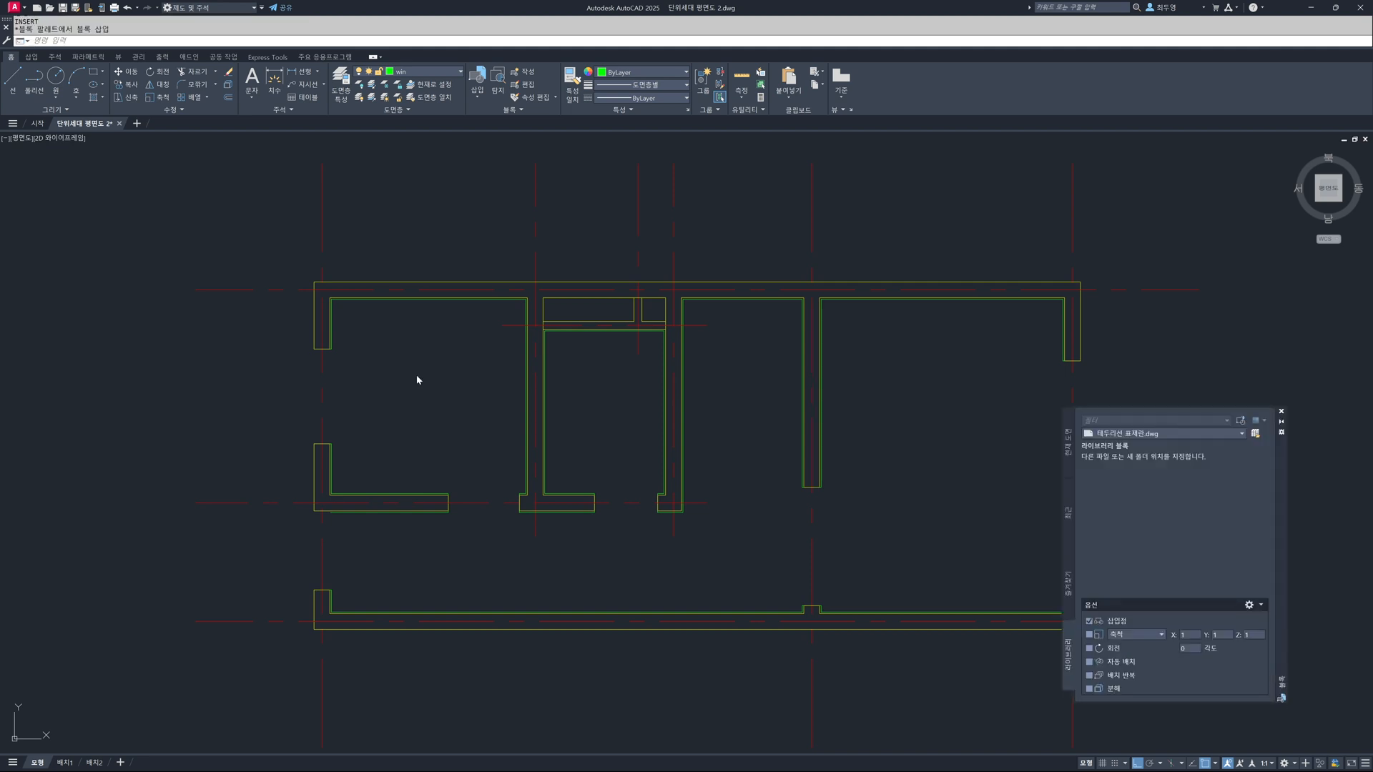
mouse_move(1281, 492)
mouse_down()
mouse_move(1045, 445)
mouse_move(918, 394)
mouse_move(480, 368)
mouse_move(253, 385)
mouse_up()
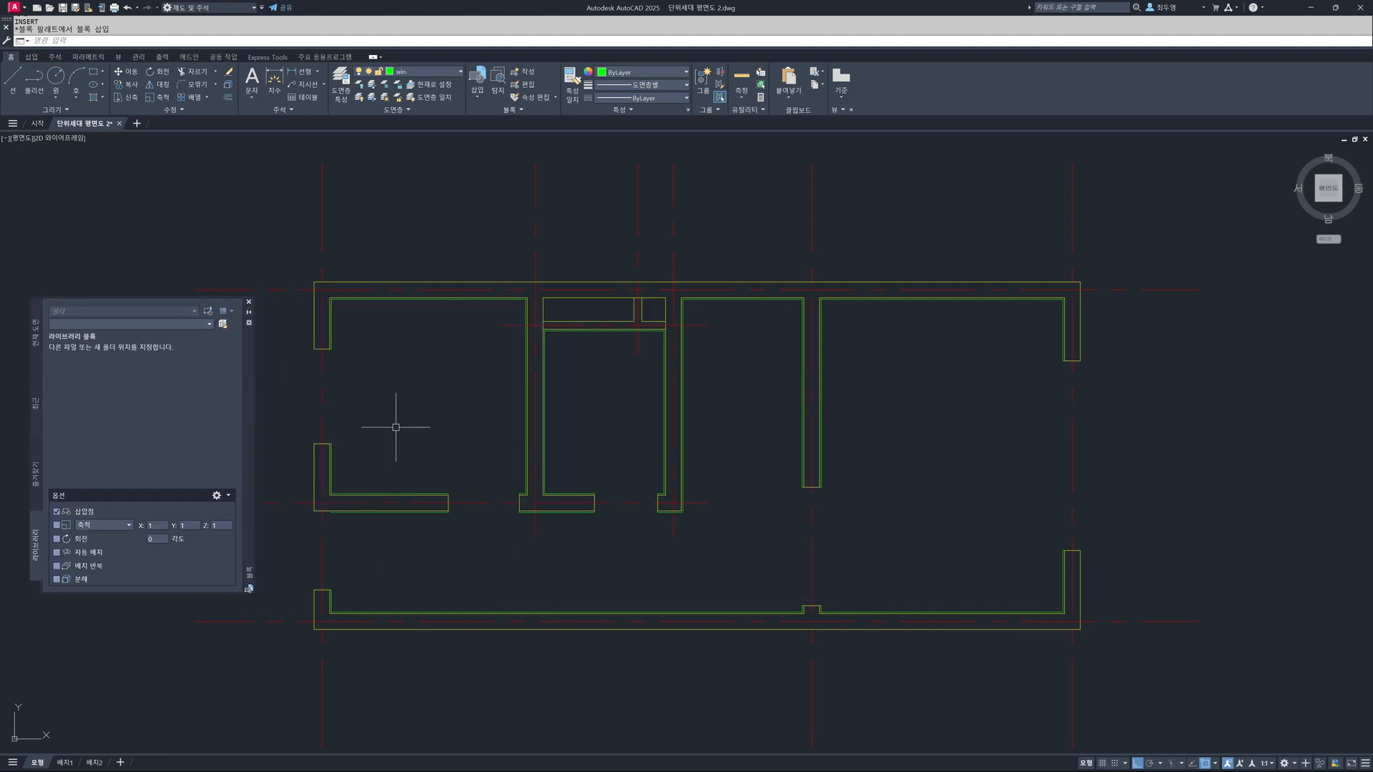
mouse_move(650, 475)
middle_down()
mouse_move(766, 475)
mouse_move(695, 471)
middle_up()
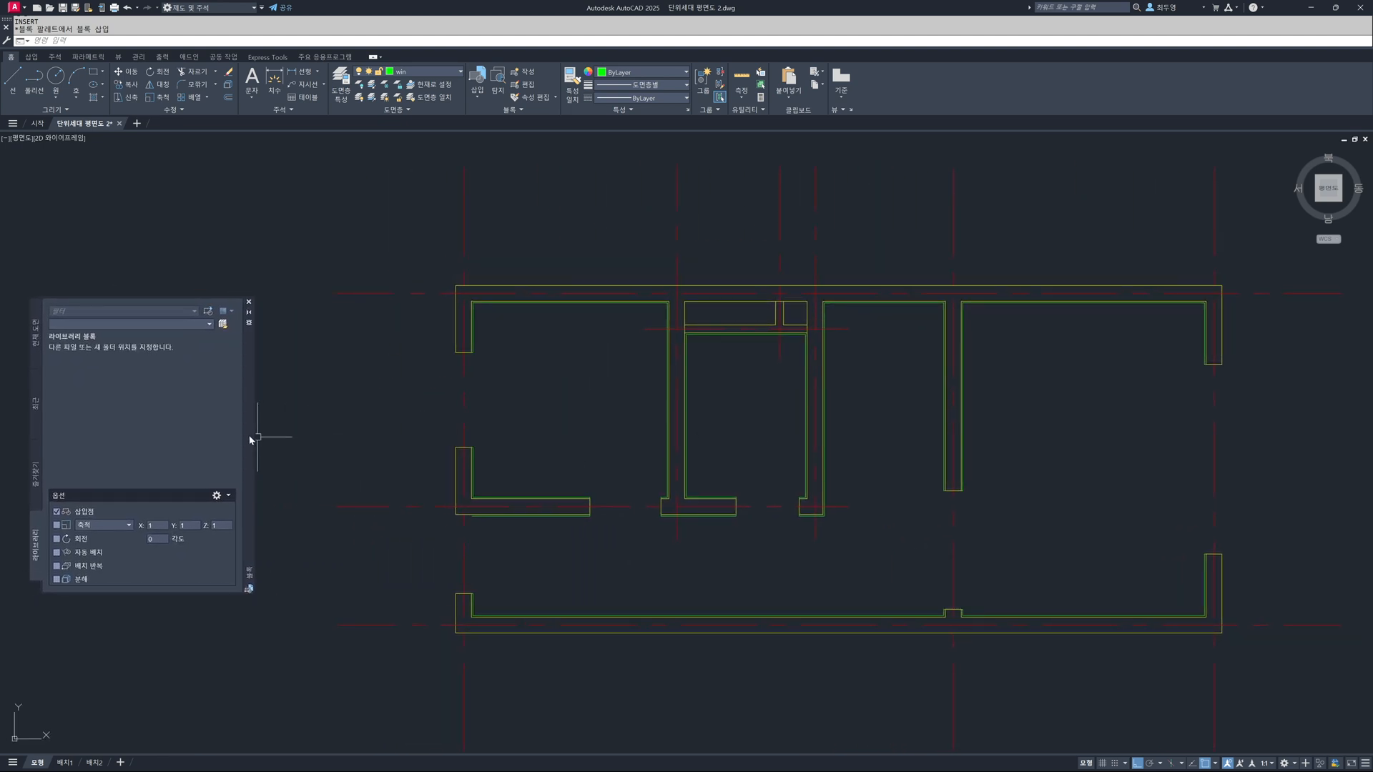
drag(250, 440, 336, 445)
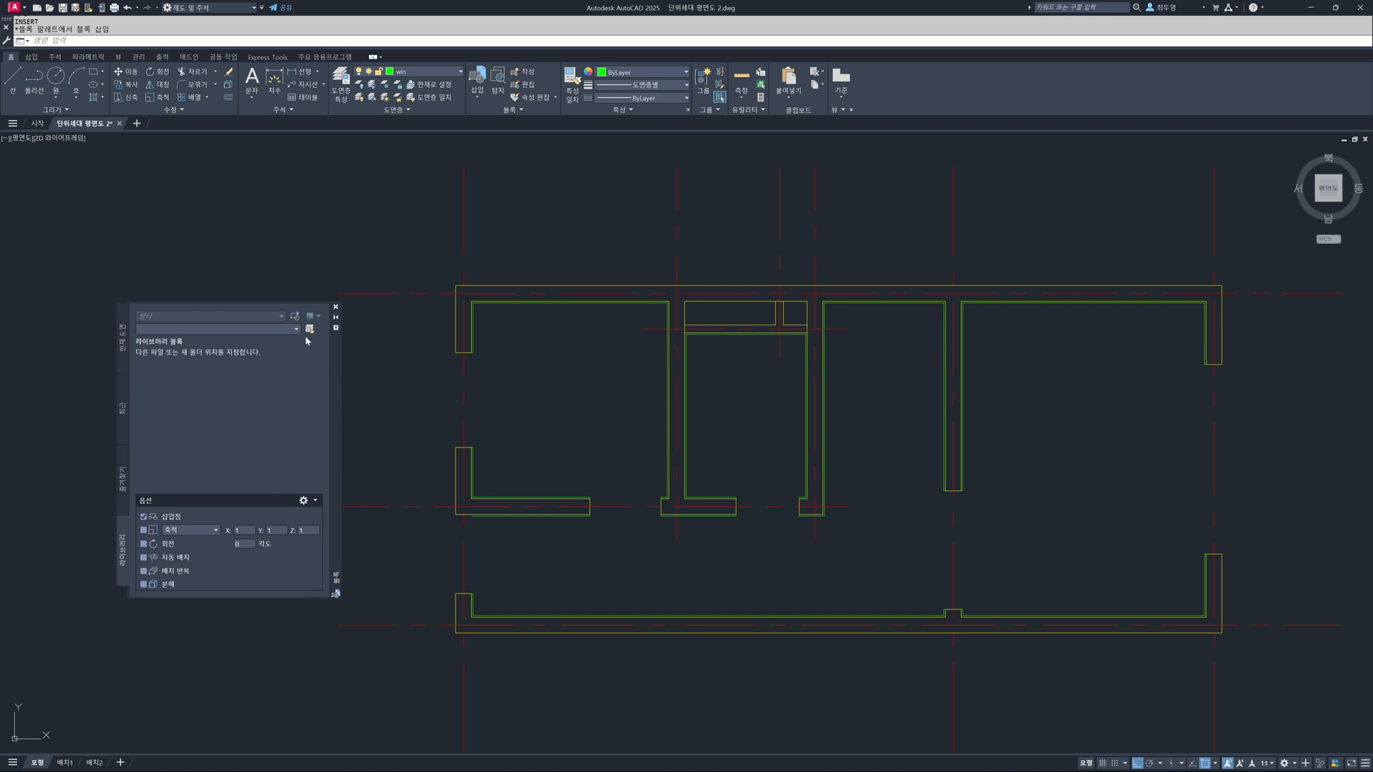
- Insert the WD-DSD-1200 block from the WBlock folder, rotated 90 degrees, at the lower wall end's inner finish corner in the left window opening
click(294, 317)
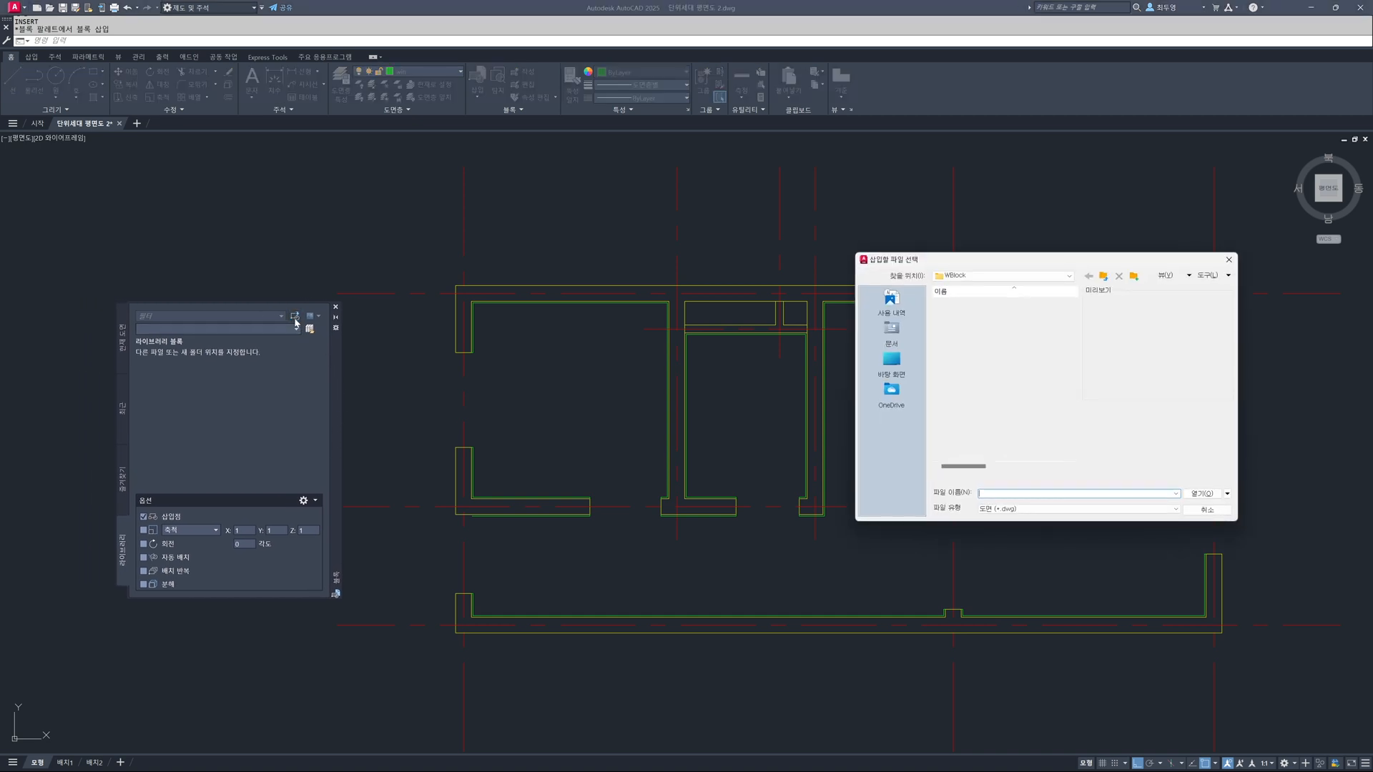
drag(1152, 264, 337, 388)
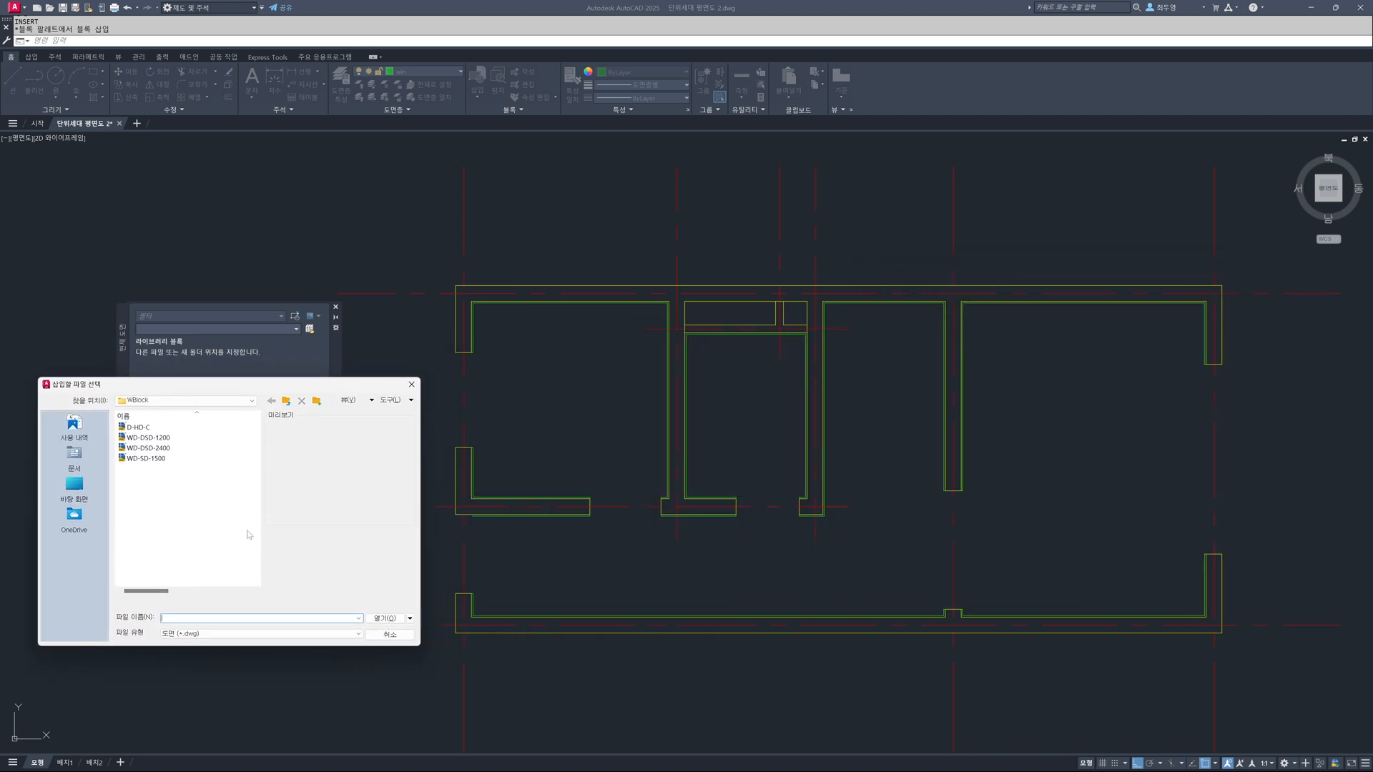
click(147, 438)
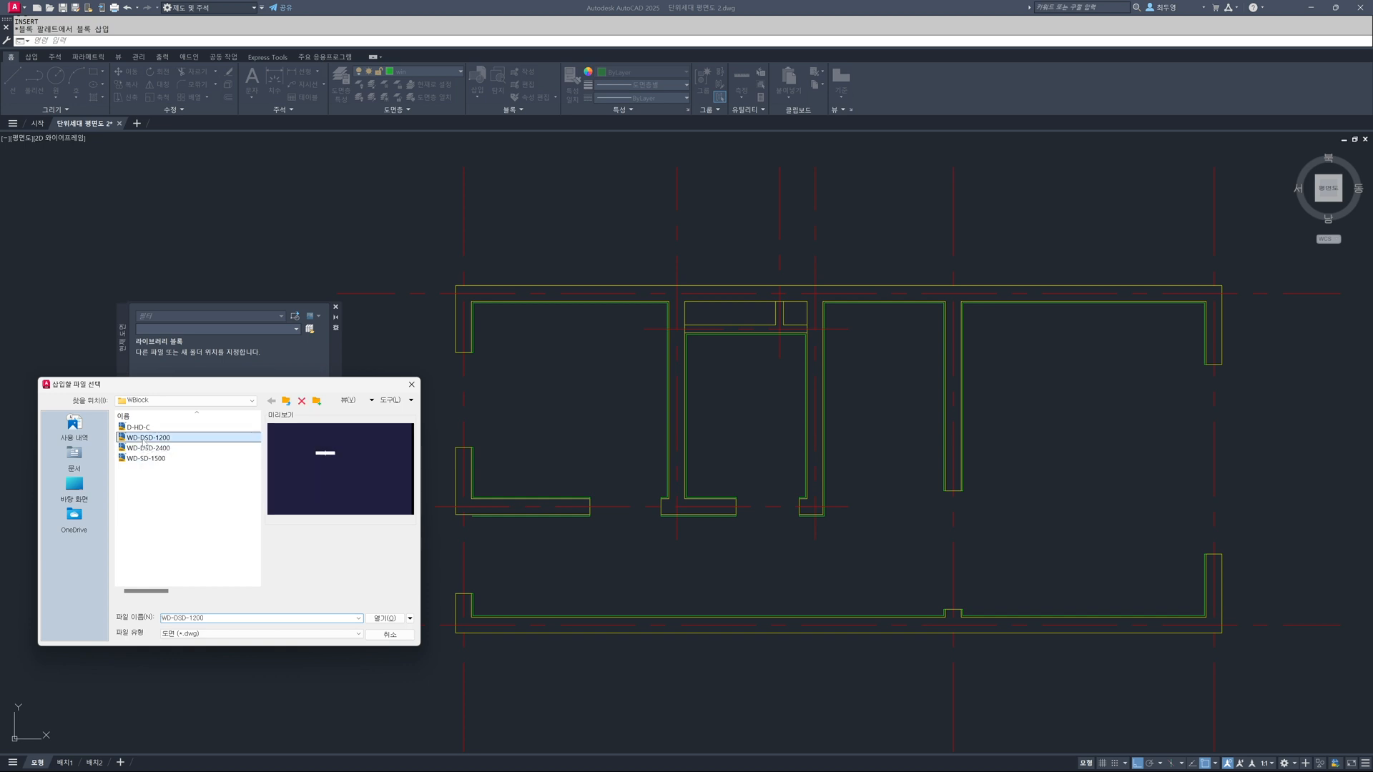
click(384, 618)
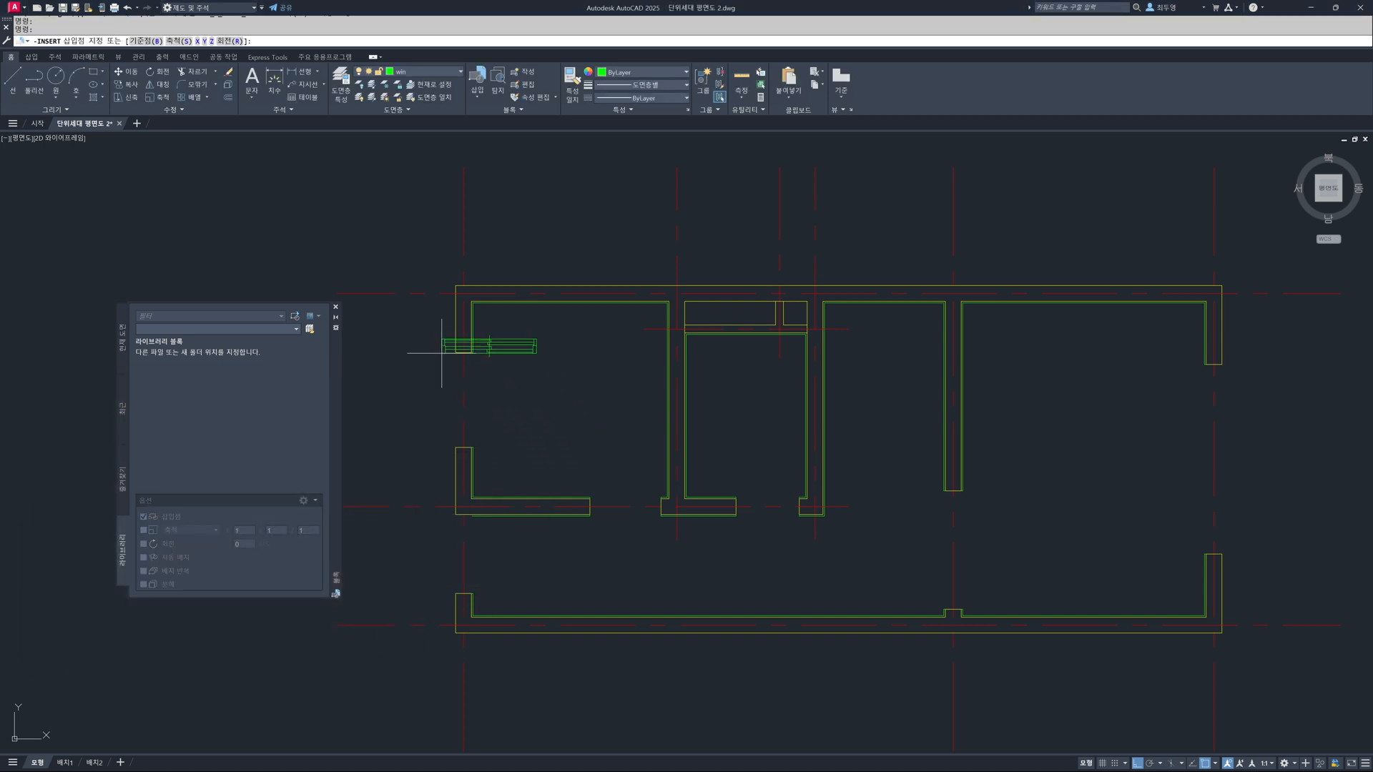
click(231, 41)
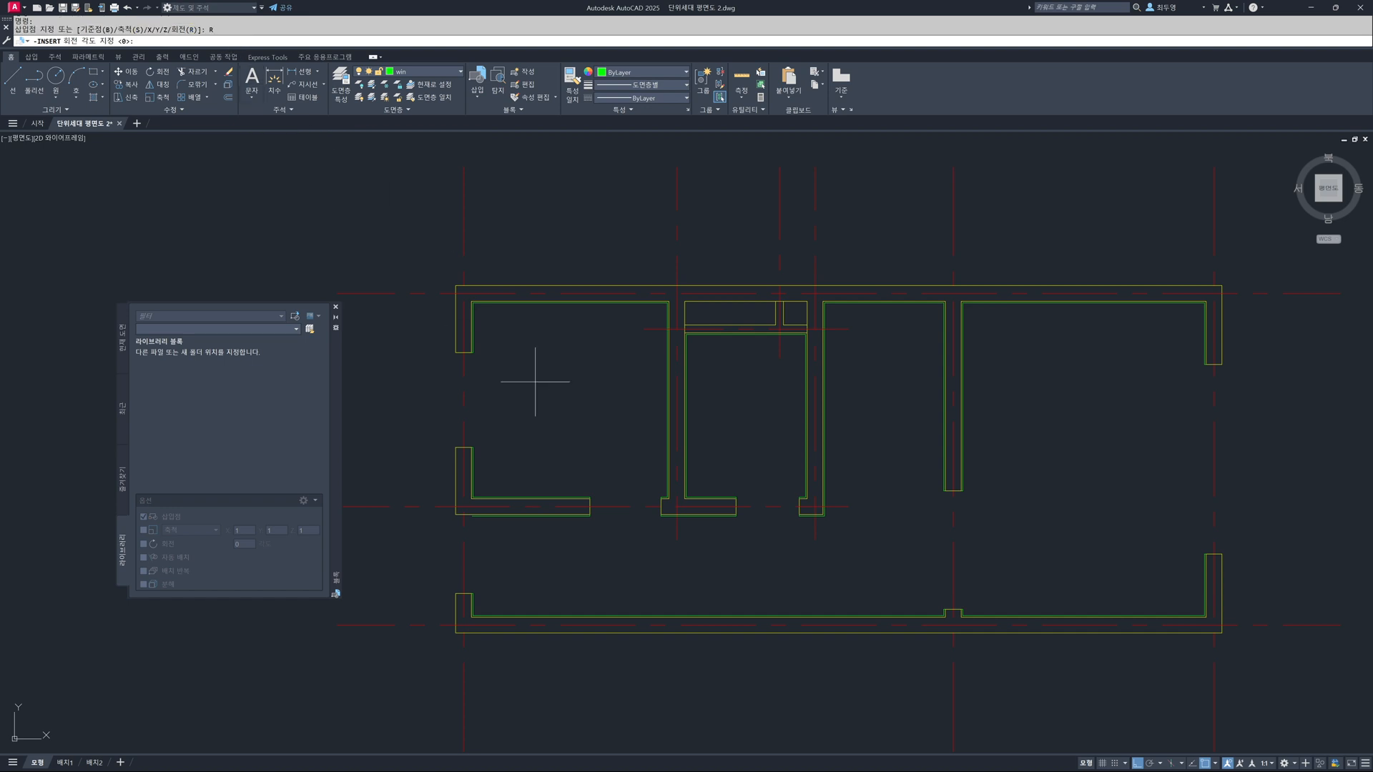
text(90)
key(Return)
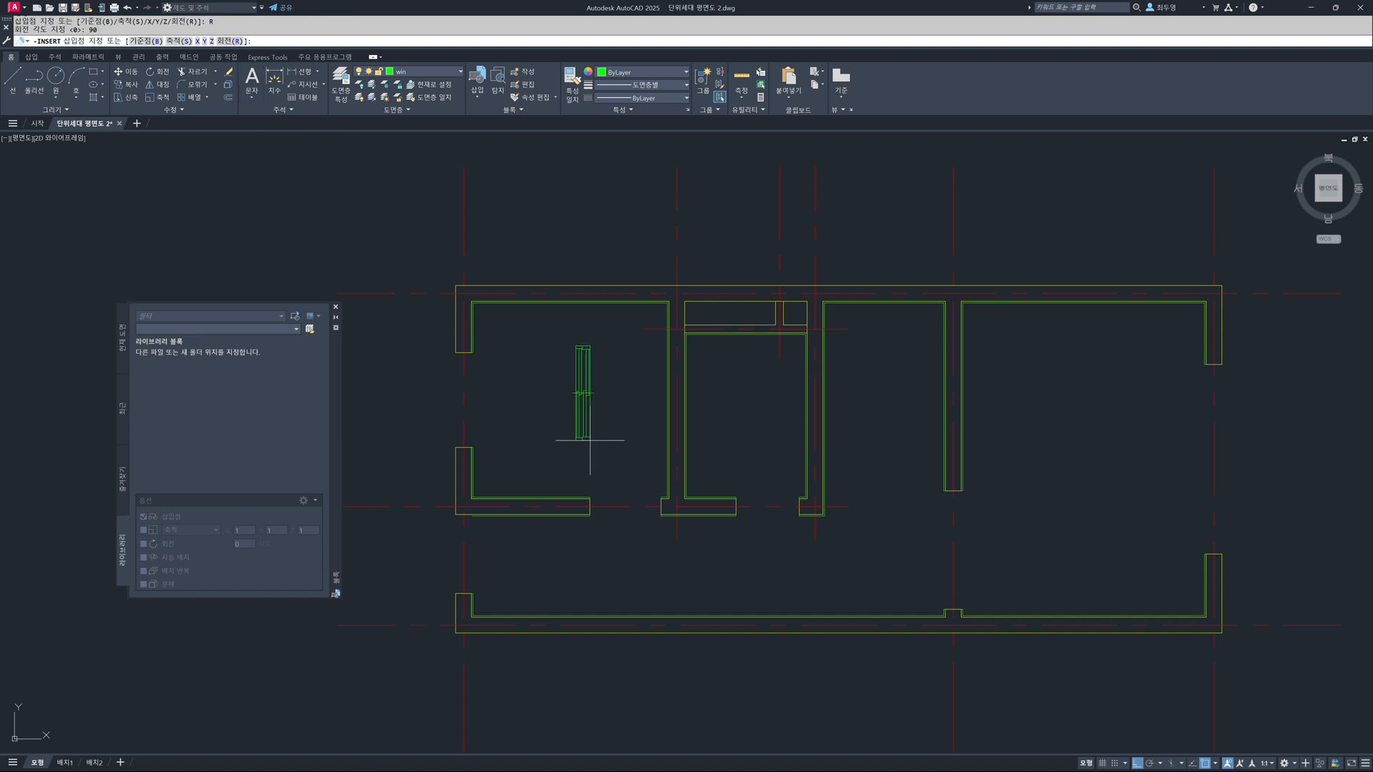
middle_drag(549, 445, 695, 481)
scroll(601, 476, up, 6)
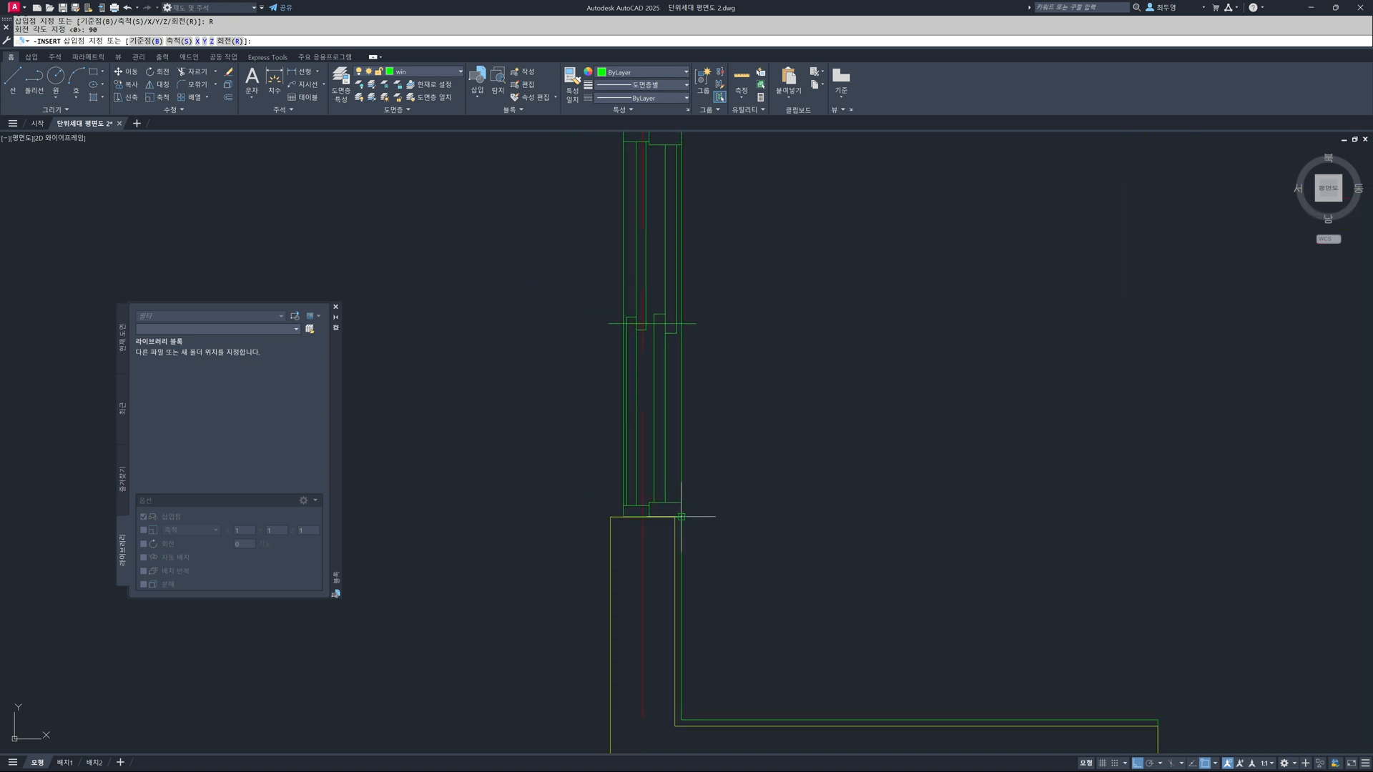
click(683, 510)
scroll(679, 509, down, 2)
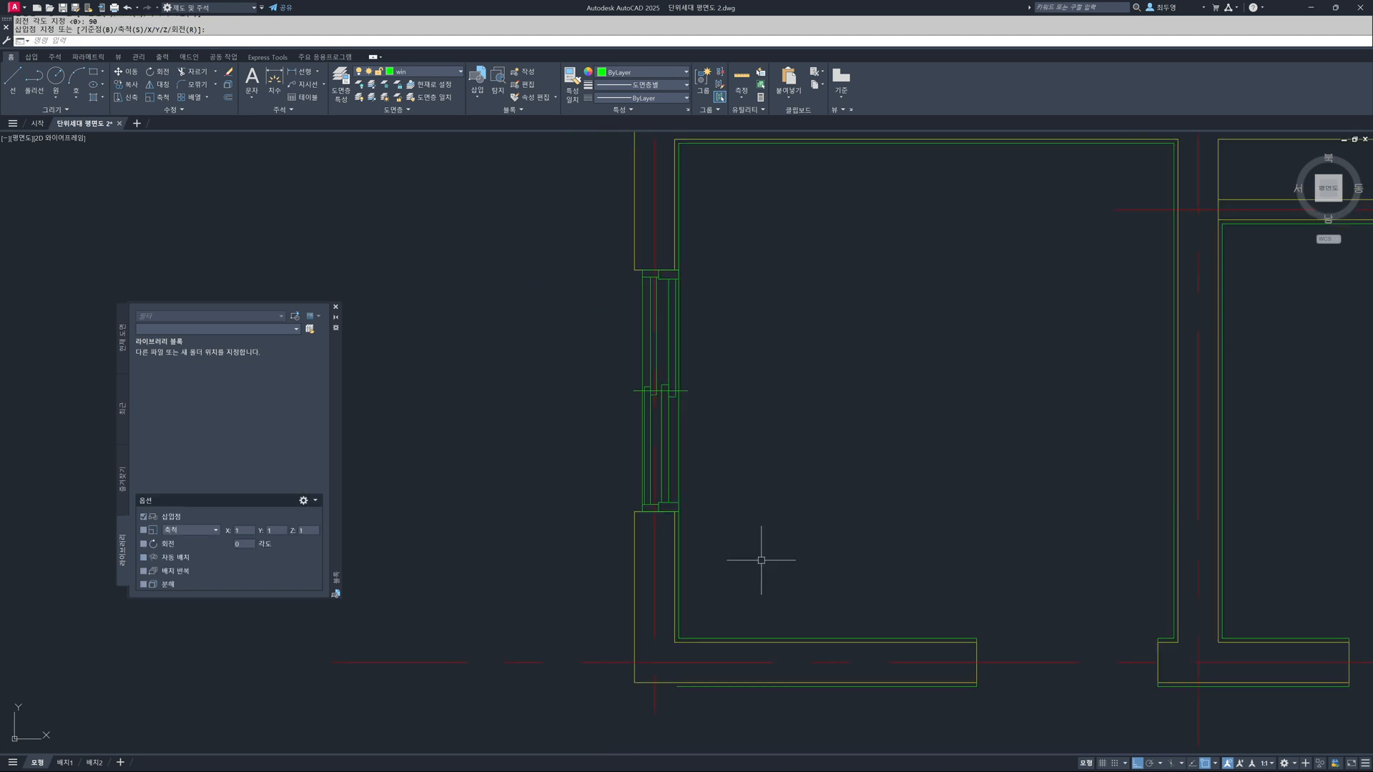
- Insert the D-HD-C door block from the WBlock folder, rotated 90 degrees, at the lower wall end's midpoint in the left exterior wall's entrance opening
scroll(579, 536, down, 2)
scroll(678, 546, down, 3)
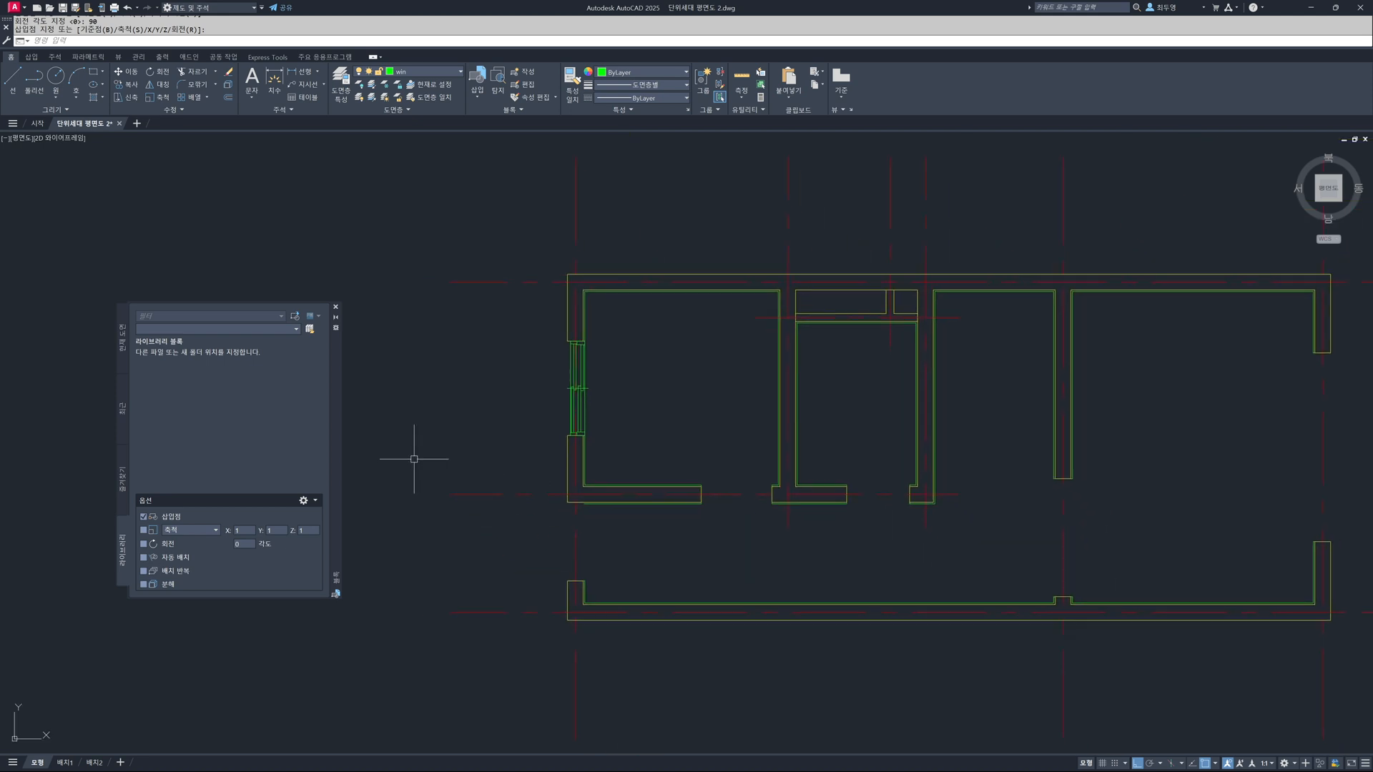
click(294, 315)
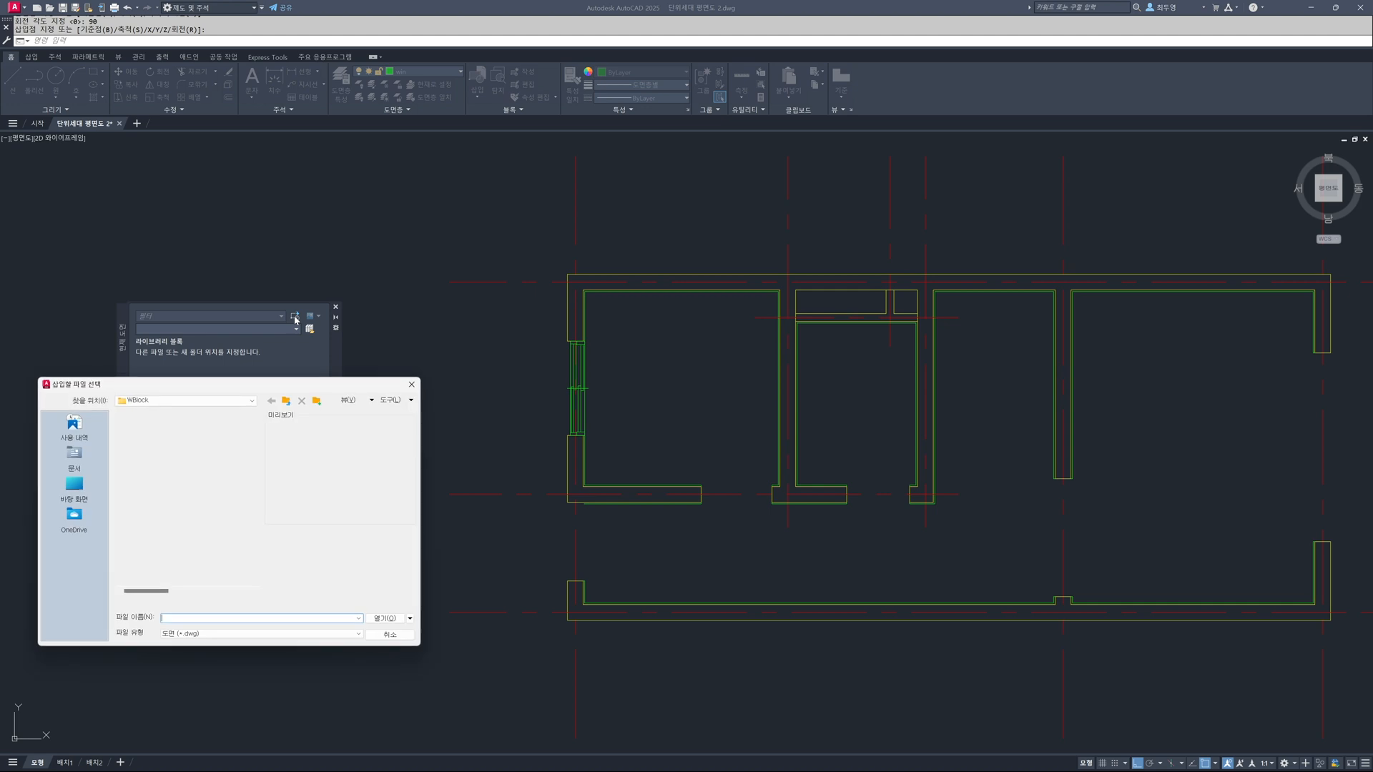
click(140, 428)
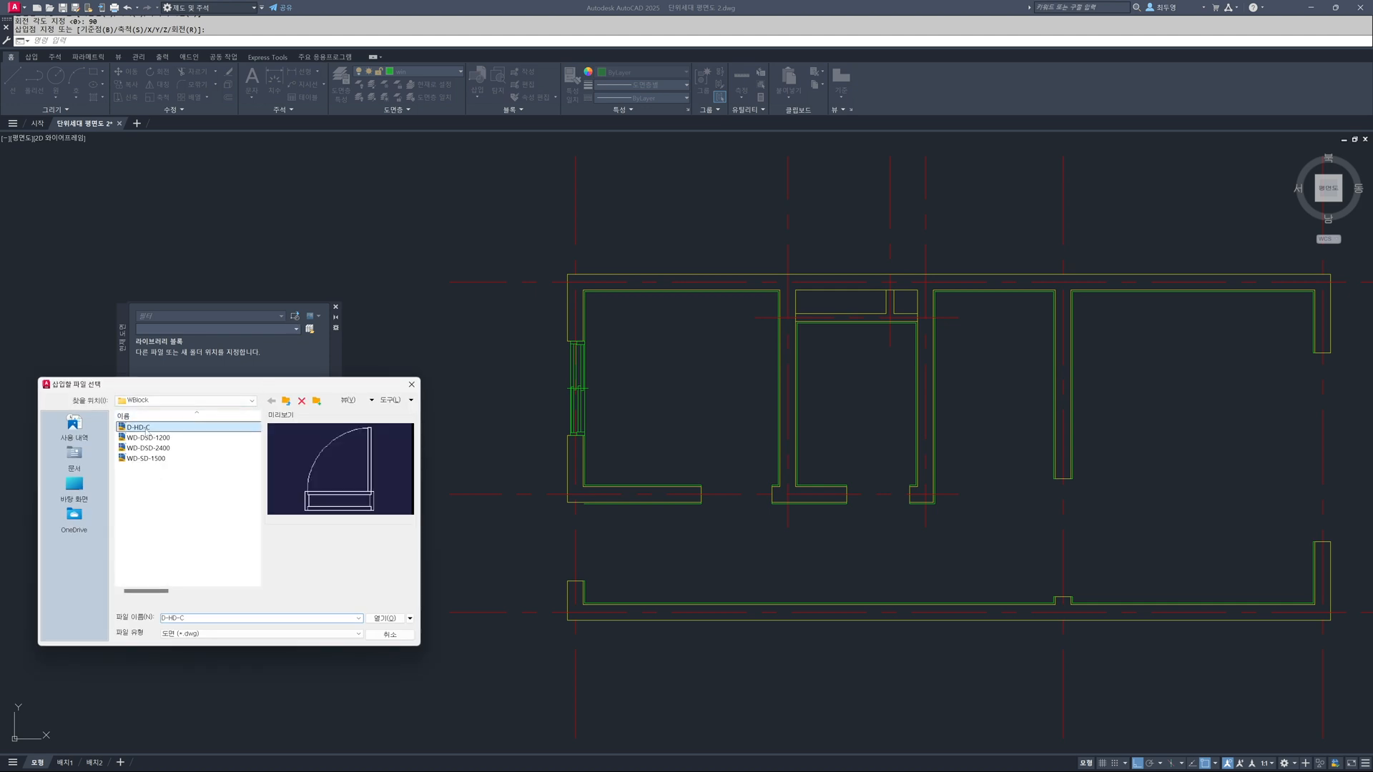
click(393, 619)
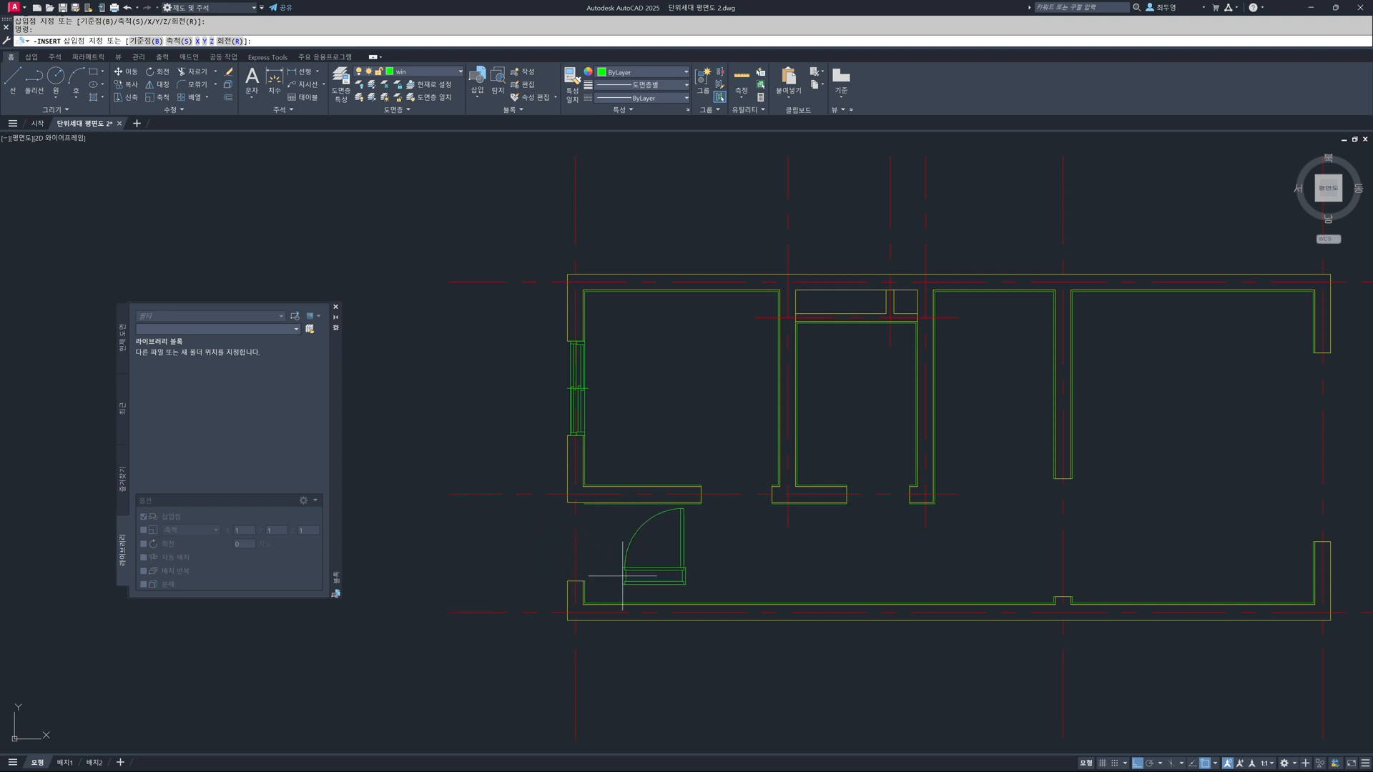
click(232, 43)
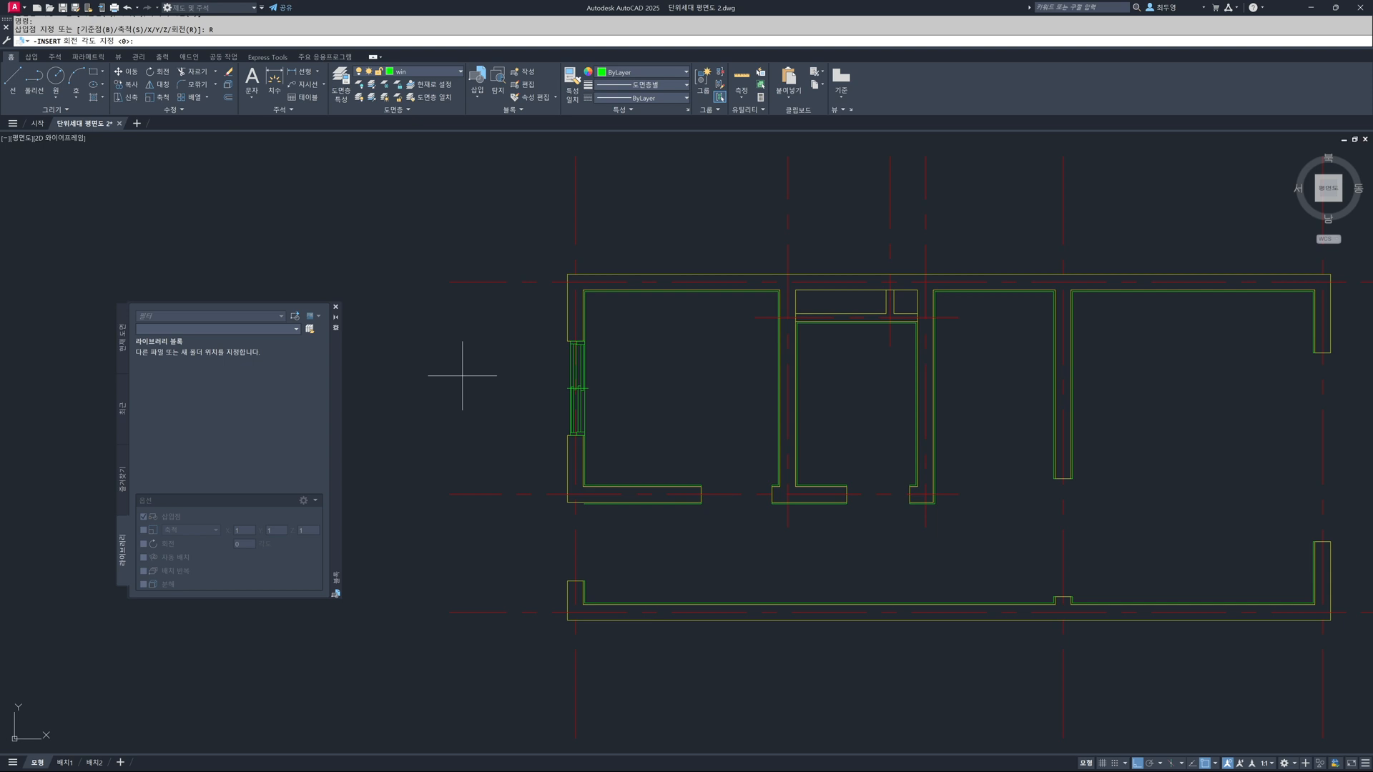
text(90)
key(Return)
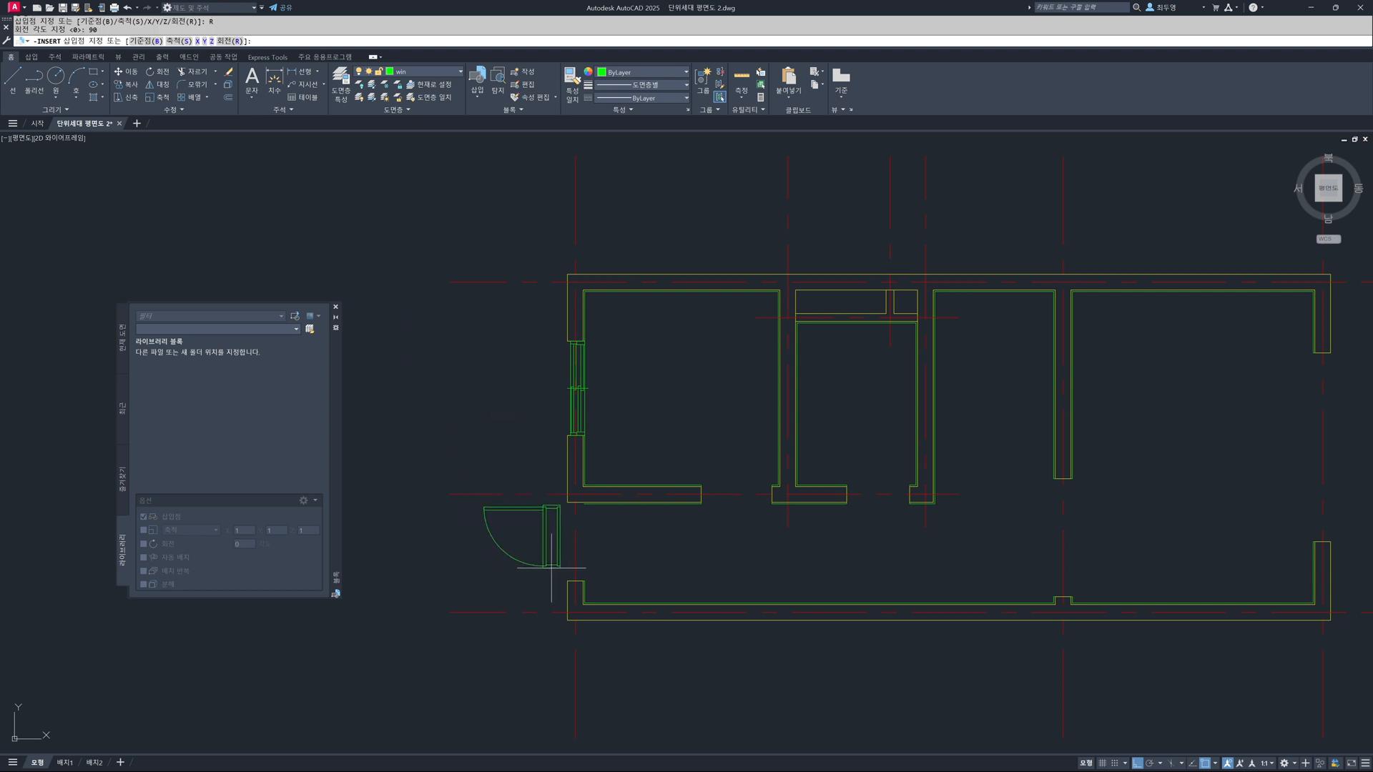
scroll(558, 568, up, 4)
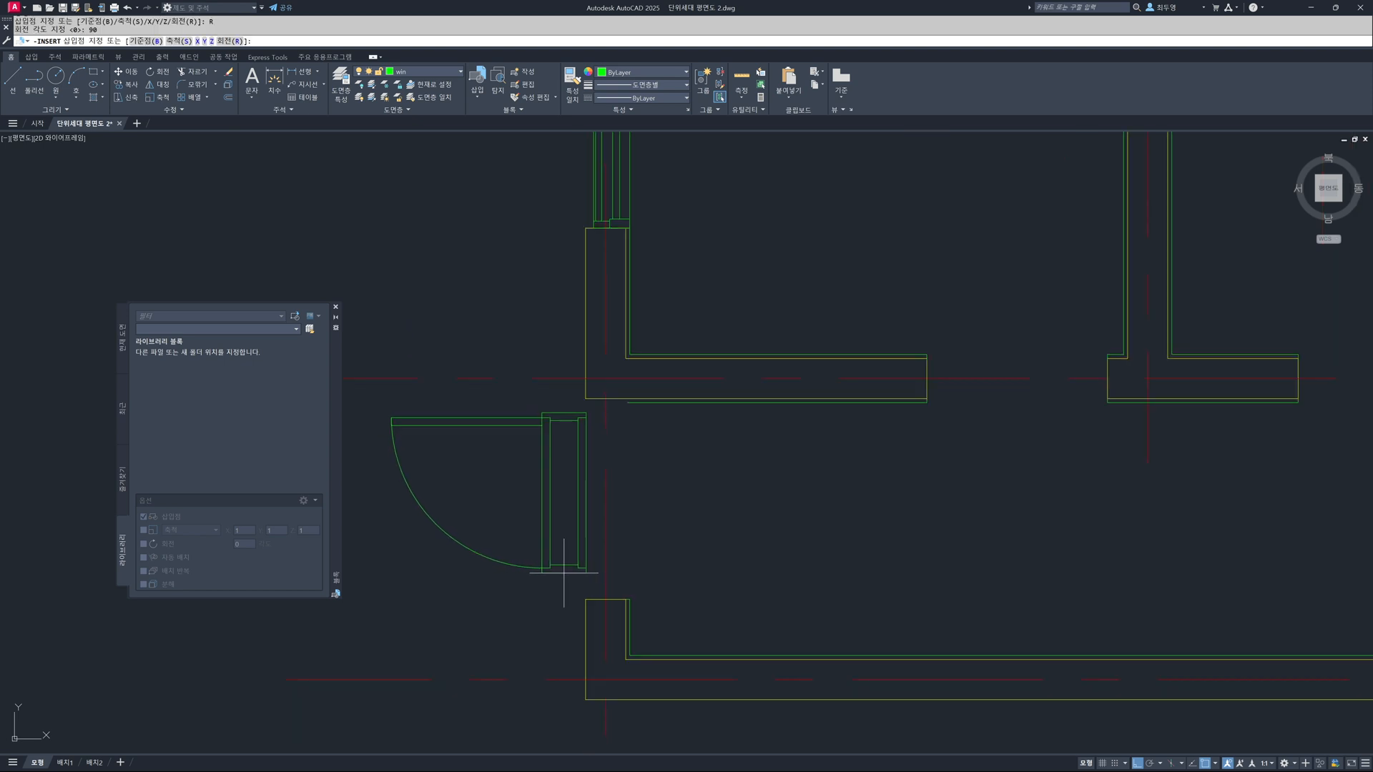
click(606, 596)
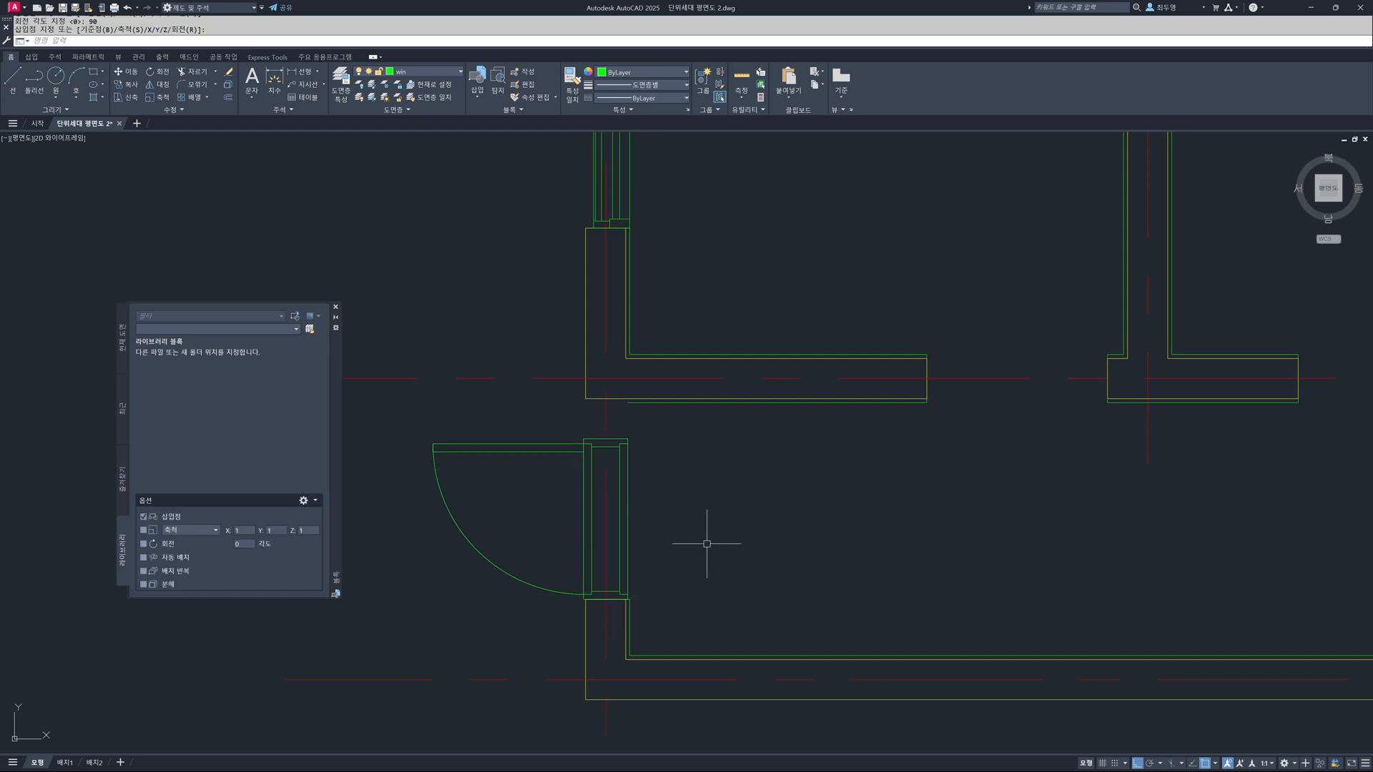
- Move the entrance door from its frame's upper midpoint to the midpoint of the opening's upper wall end
text(m)
key(Return)
click(628, 499)
key(Return)
click(606, 439)
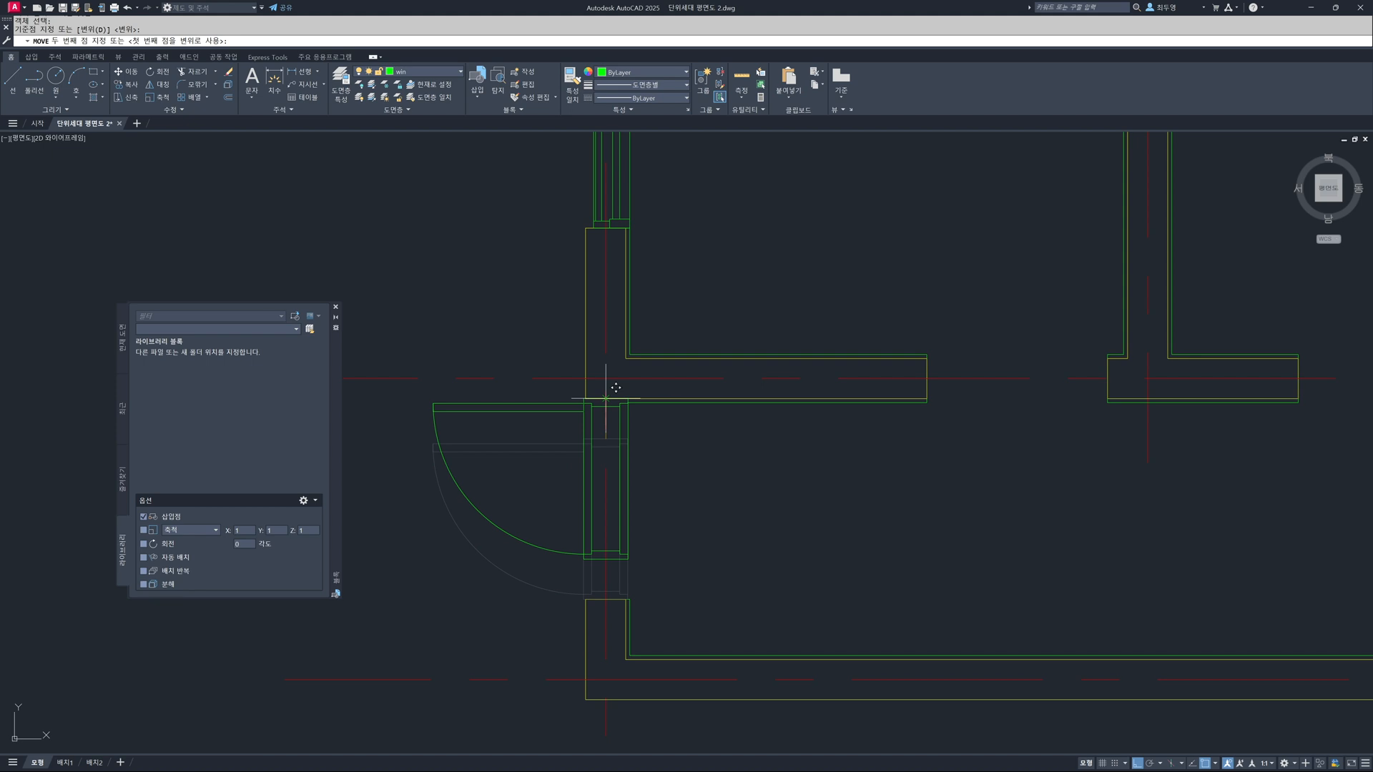
click(606, 400)
- Stretch the entrance door's dynamic width down to the lower wall end so it spans the opening
click(622, 555)
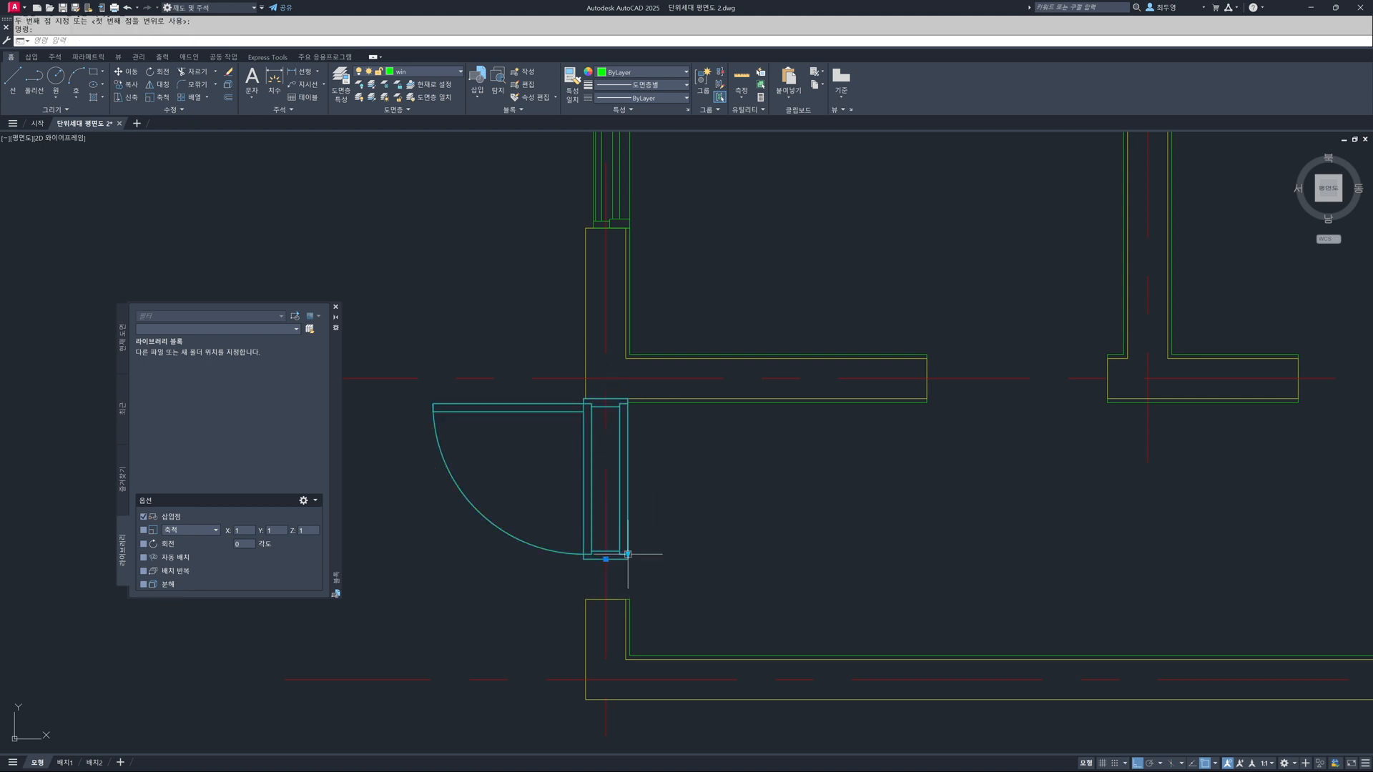
click(628, 554)
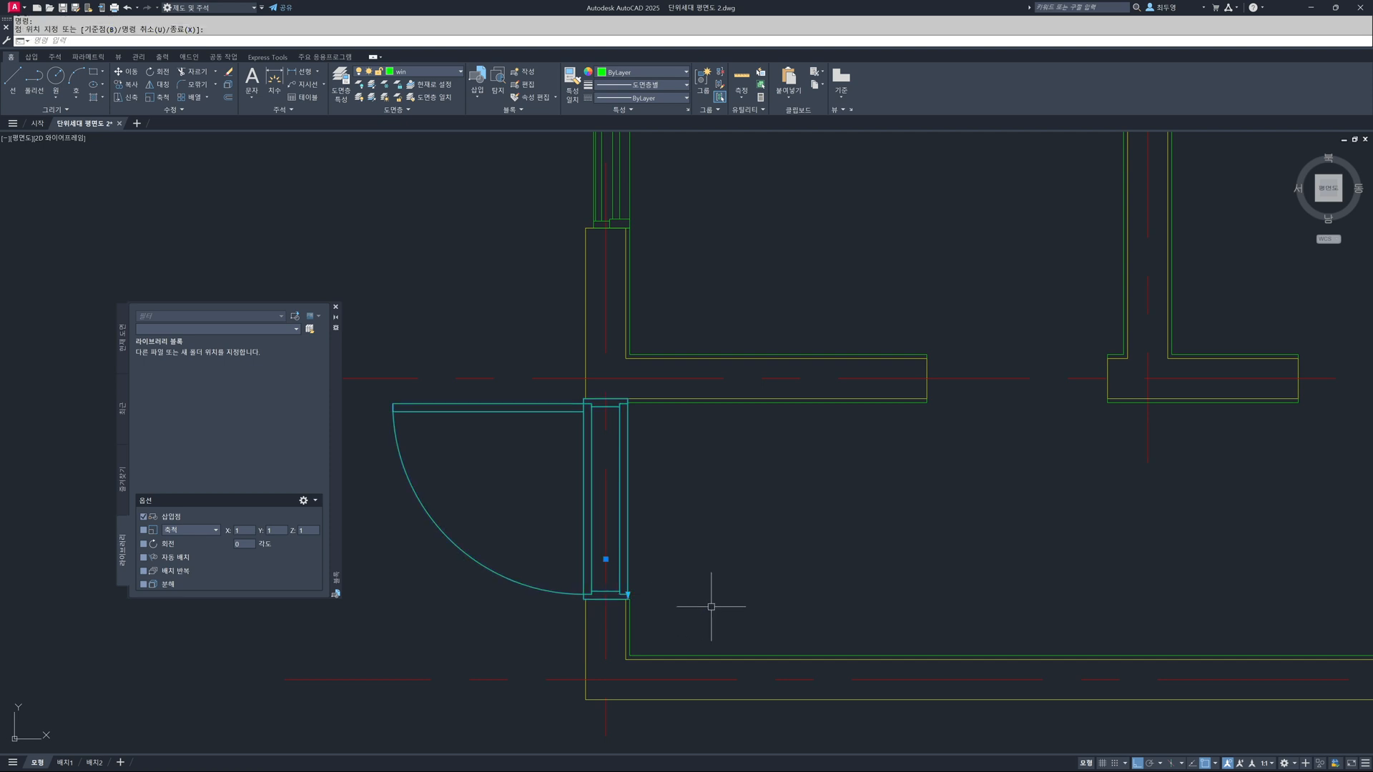
key(Escape)
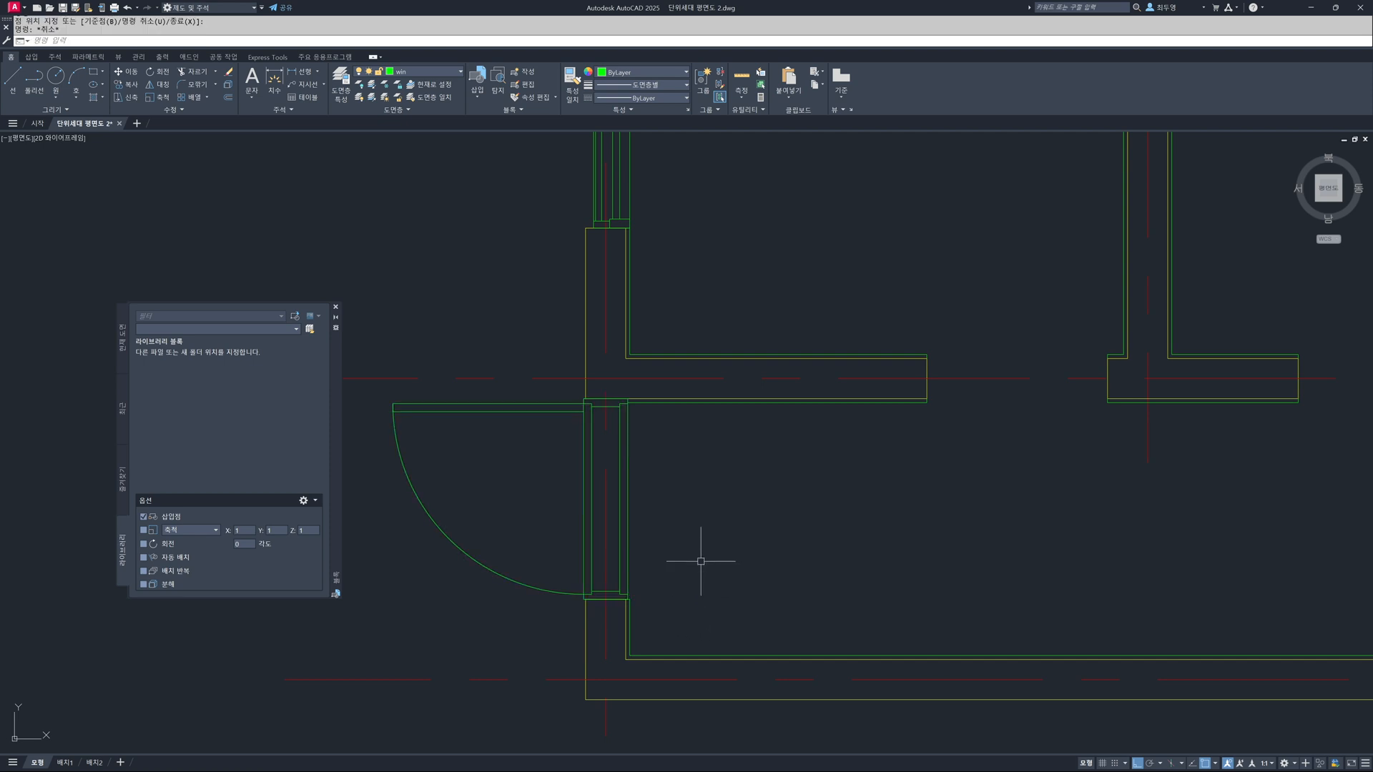
- Insert the D-HD-C block from the WBlock folder, unrotated, at the left wall end's midpoint in the left room's door opening
scroll(664, 554, down, 4)
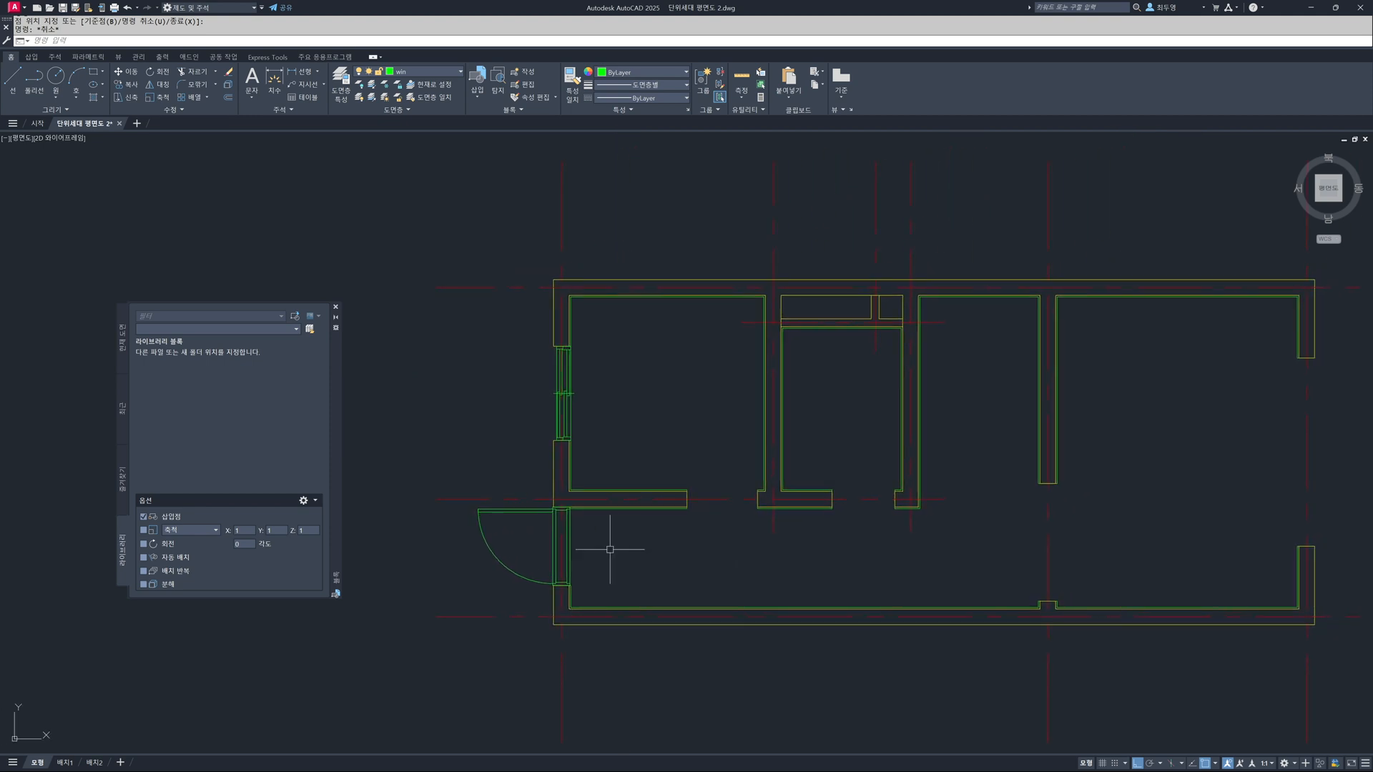
click(295, 317)
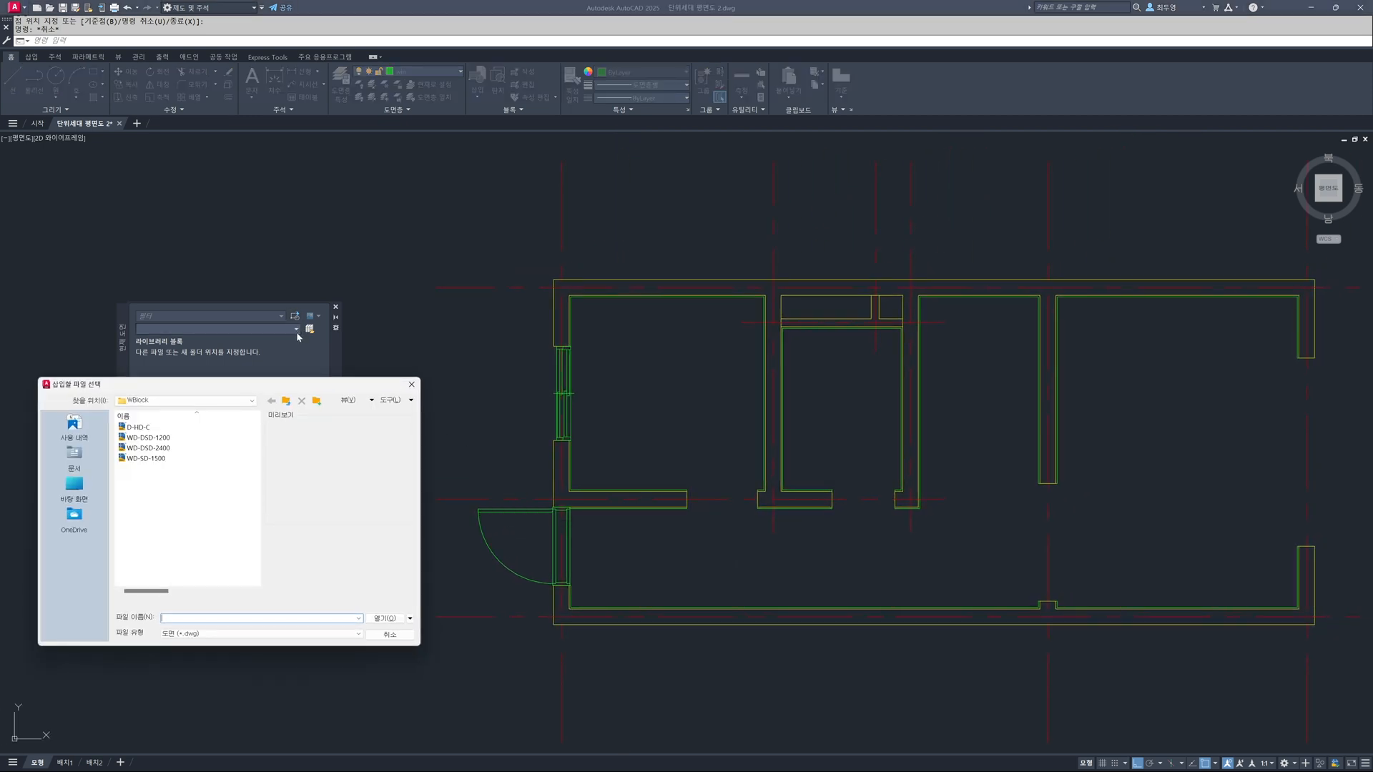
click(149, 428)
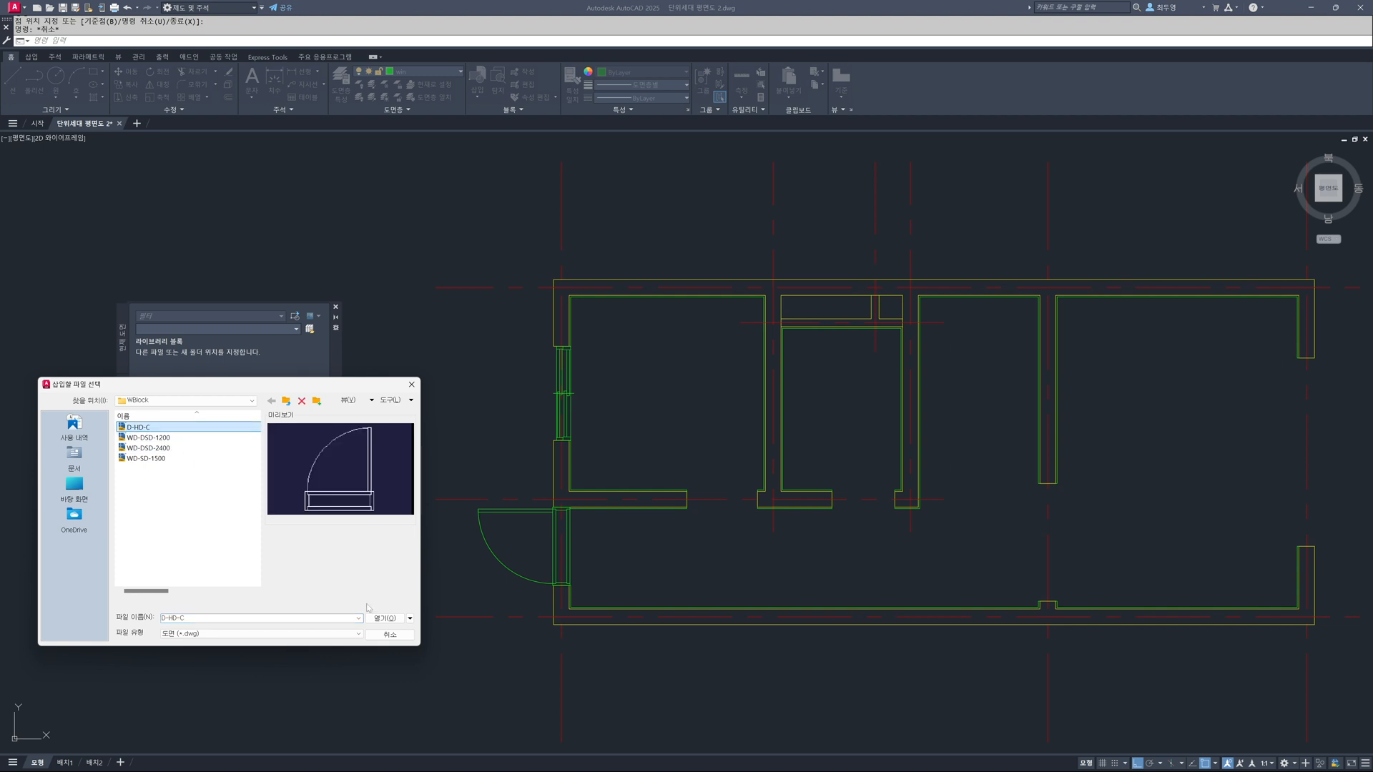
click(383, 619)
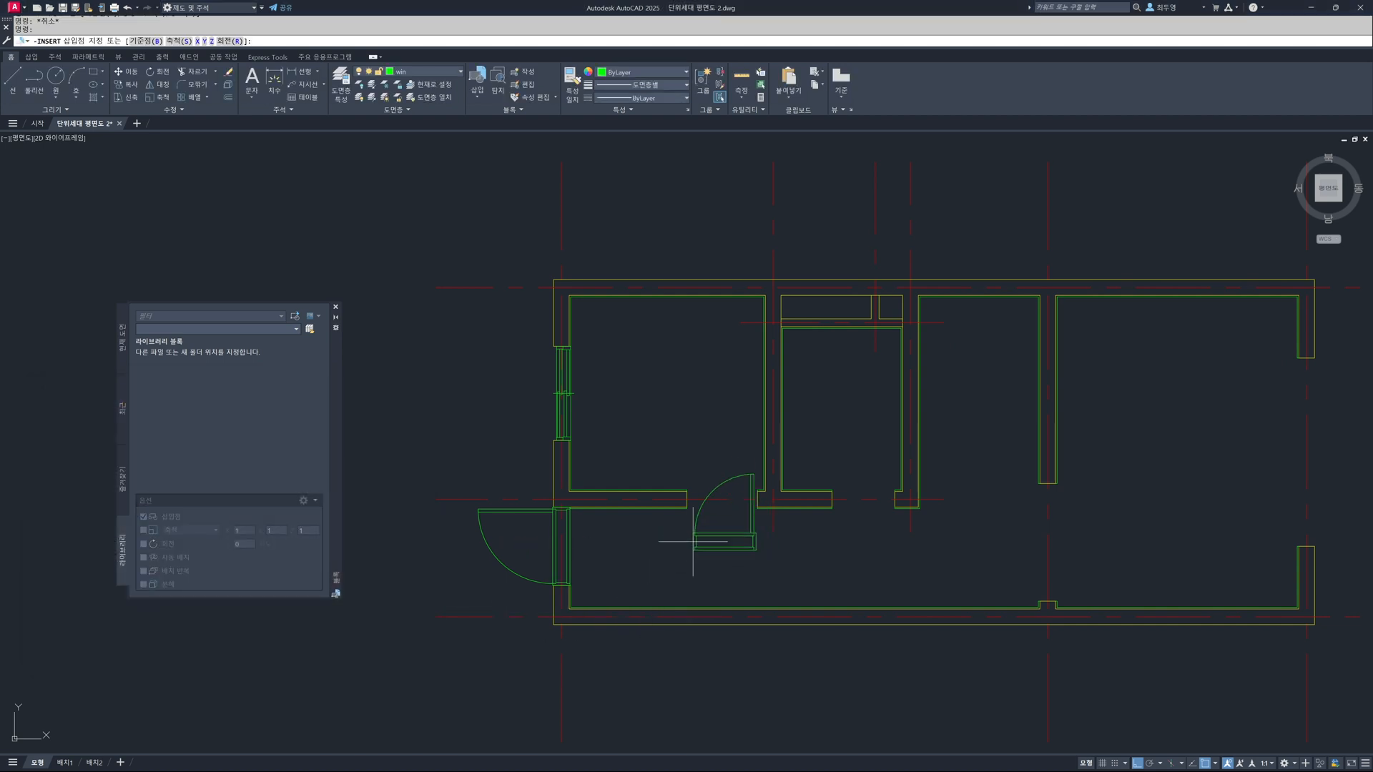
scroll(698, 507, up, 6)
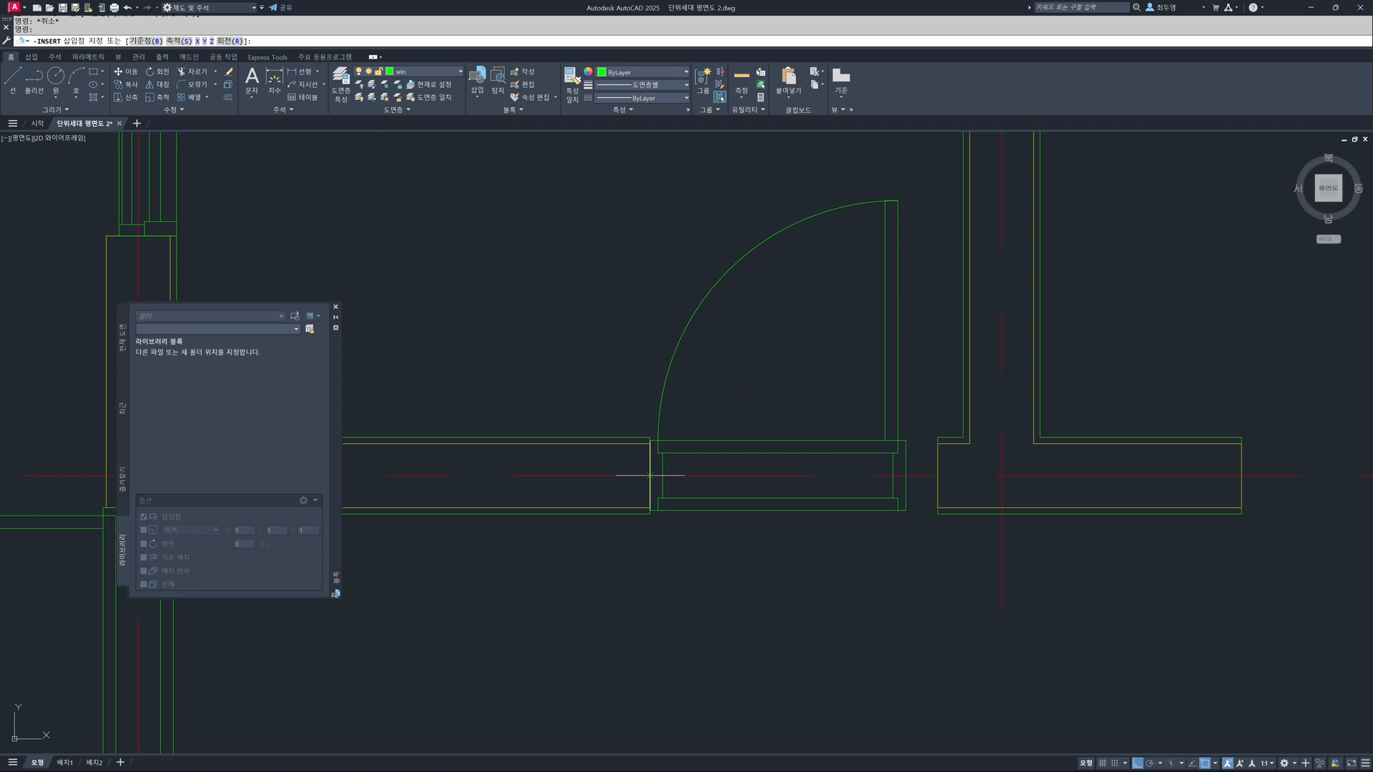
click(658, 510)
- Copy the left room's door from its frame's right midpoint to the right wall end's midpoint in the adjacent small room's opening
scroll(780, 536, down, 2)
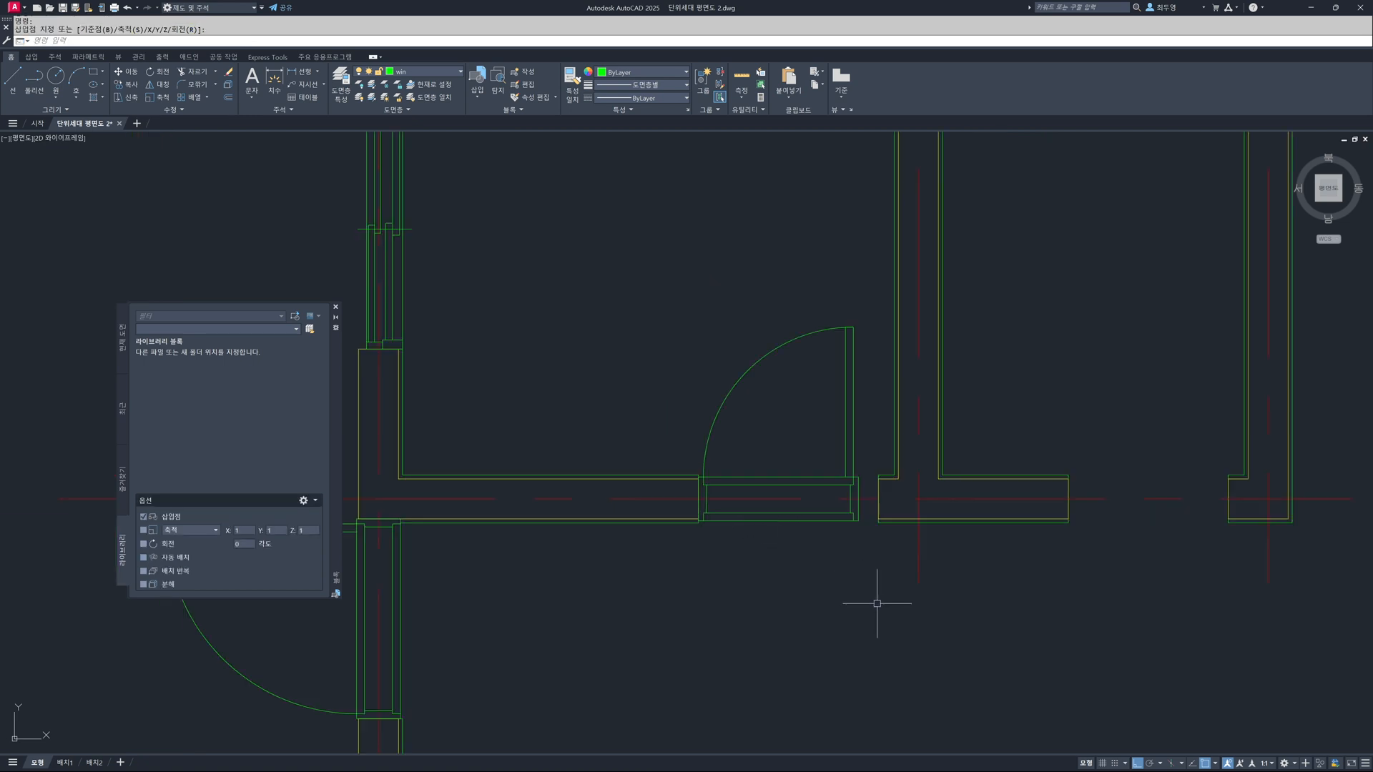
text(co)
key(space)
click(852, 454)
key(space)
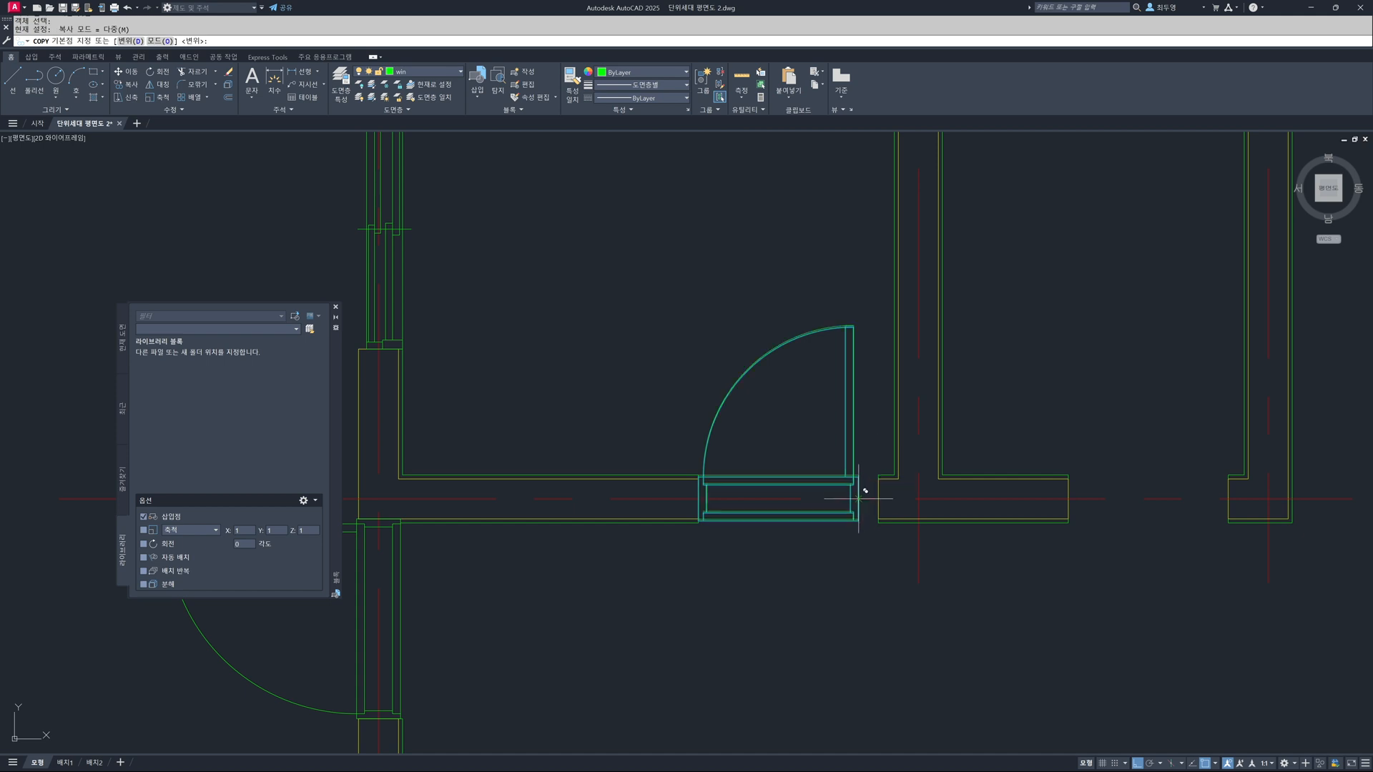
click(858, 499)
click(1225, 498)
key(space)
- Move the left room's door from its frame's right midpoint to the midpoint of the opening's right wall end
scroll(861, 526, up, 2)
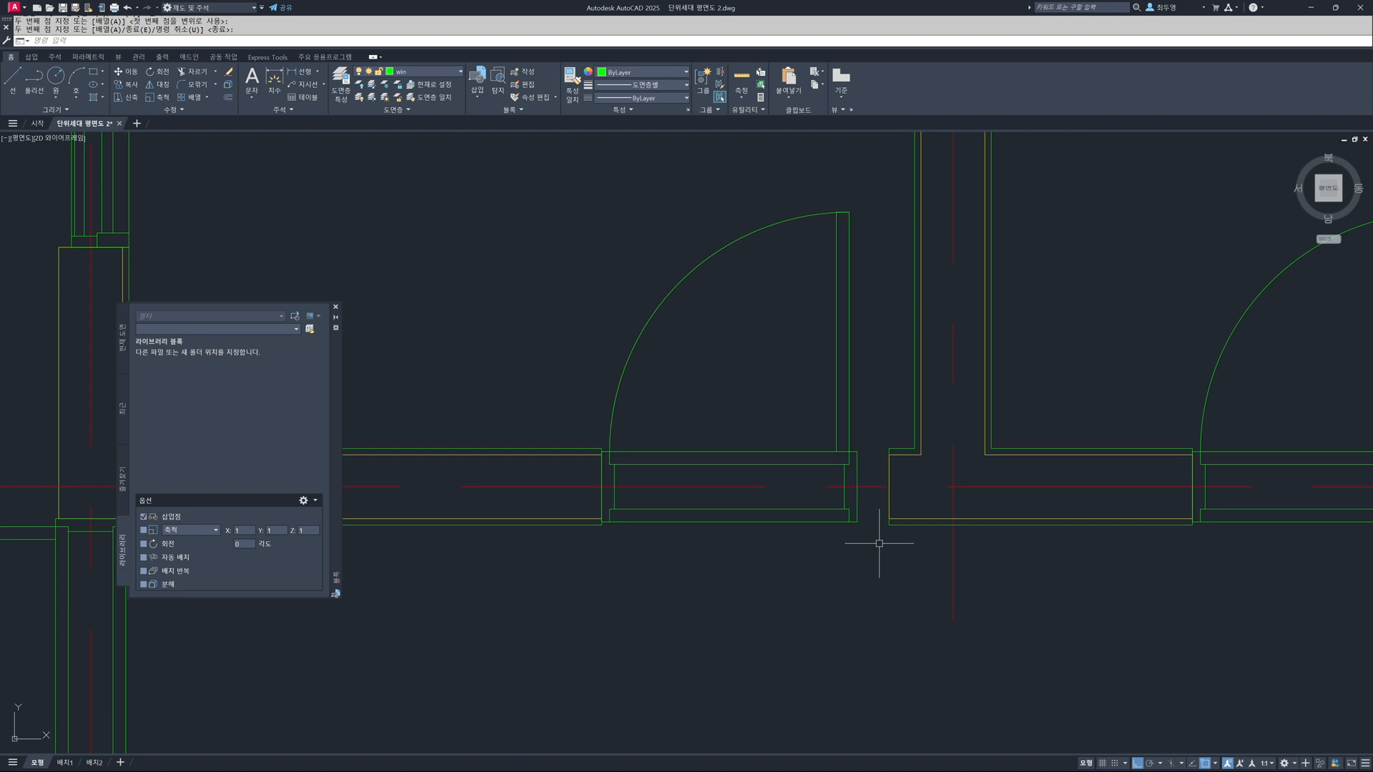
text(m)
key(space)
click(857, 493)
key(space)
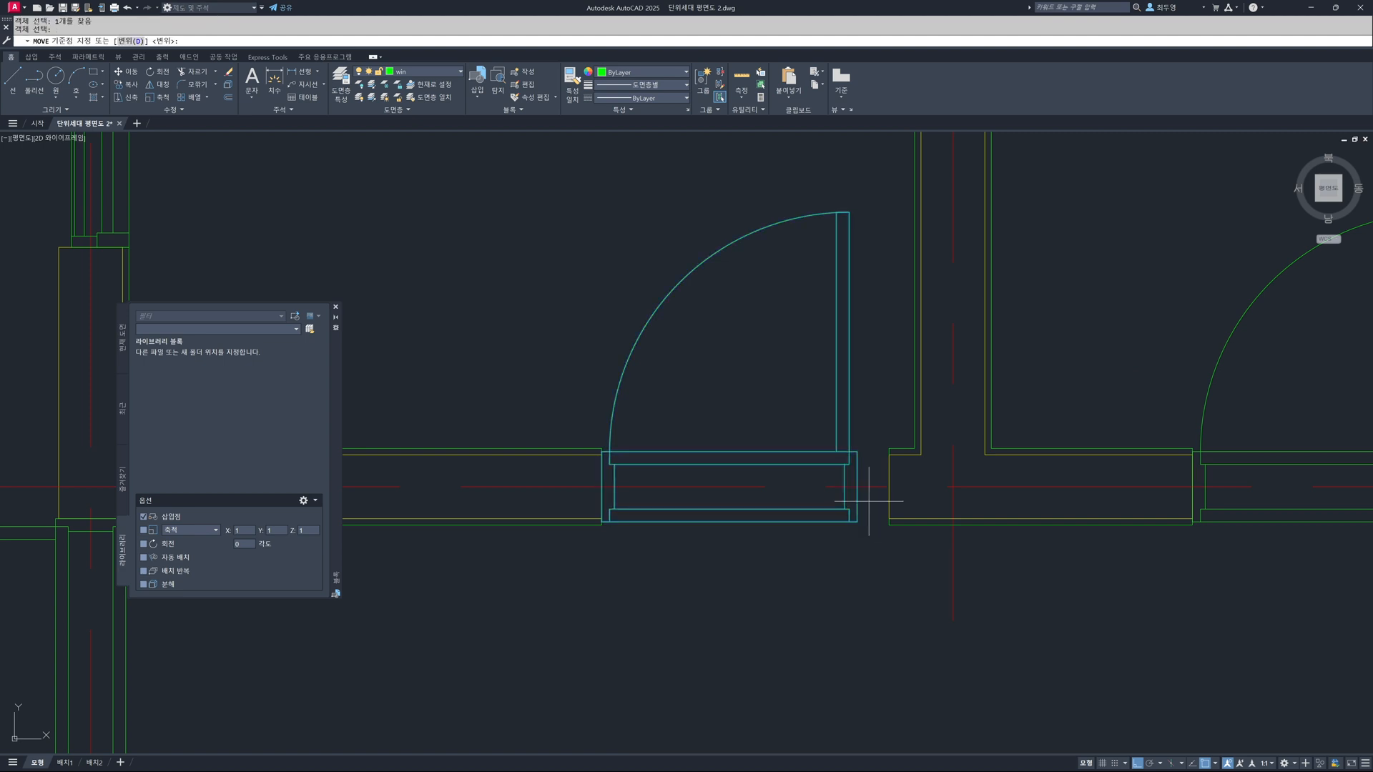
click(856, 487)
click(876, 495)
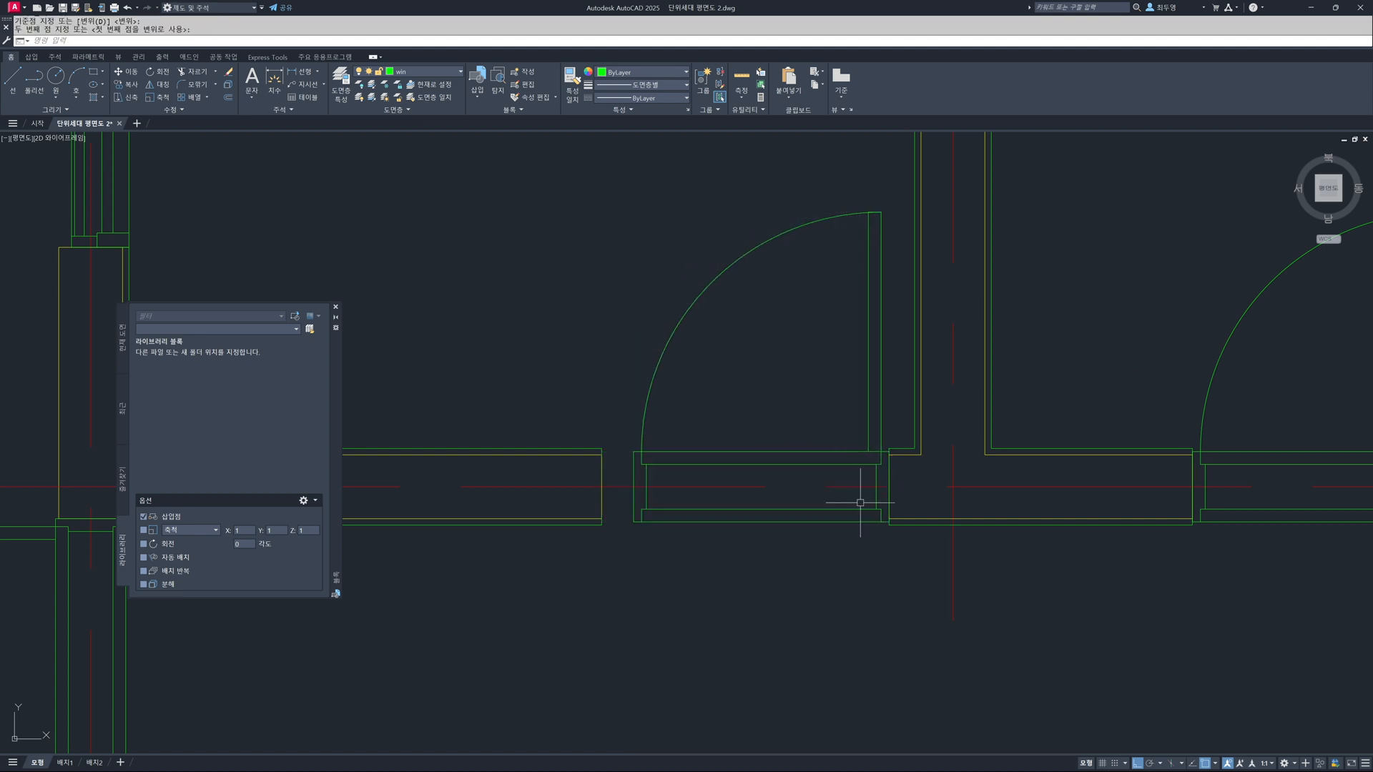
click(634, 490)
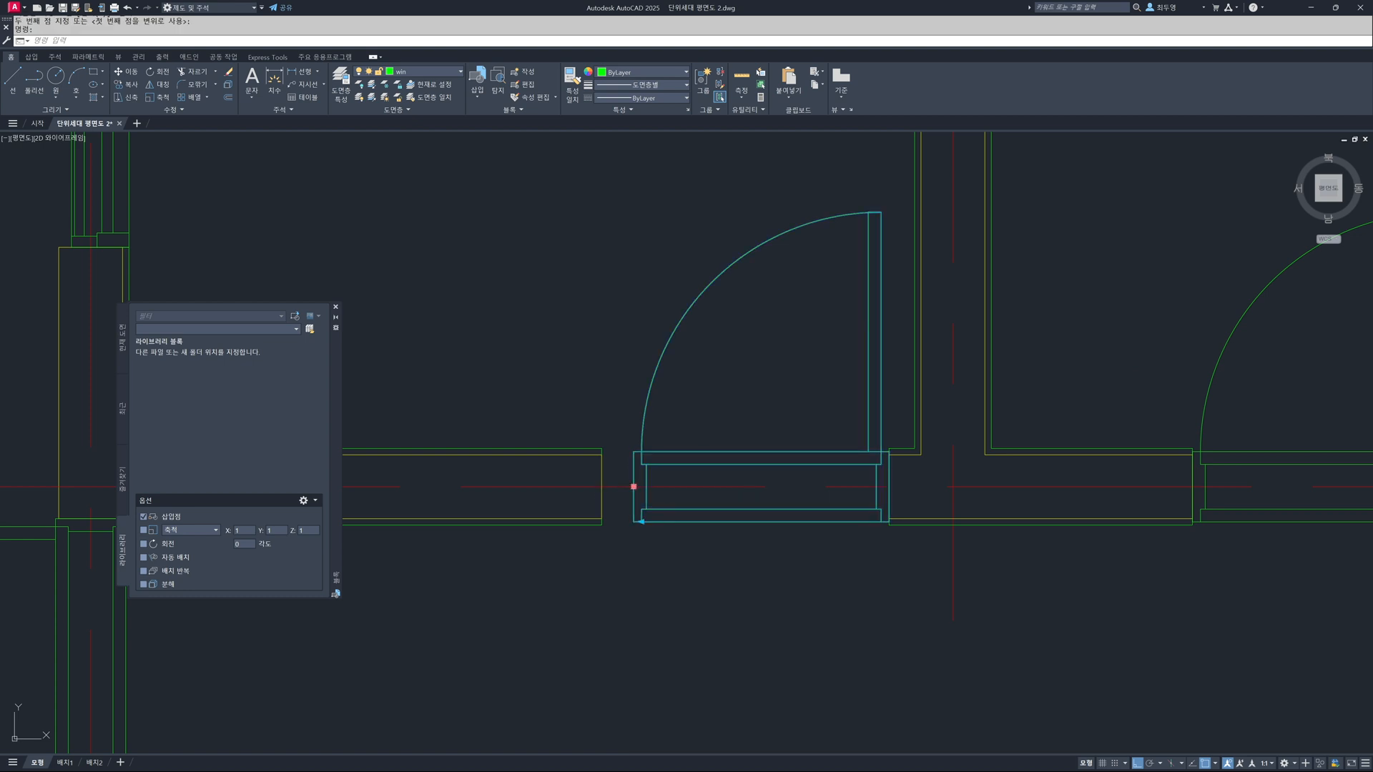
click(634, 487)
click(602, 487)
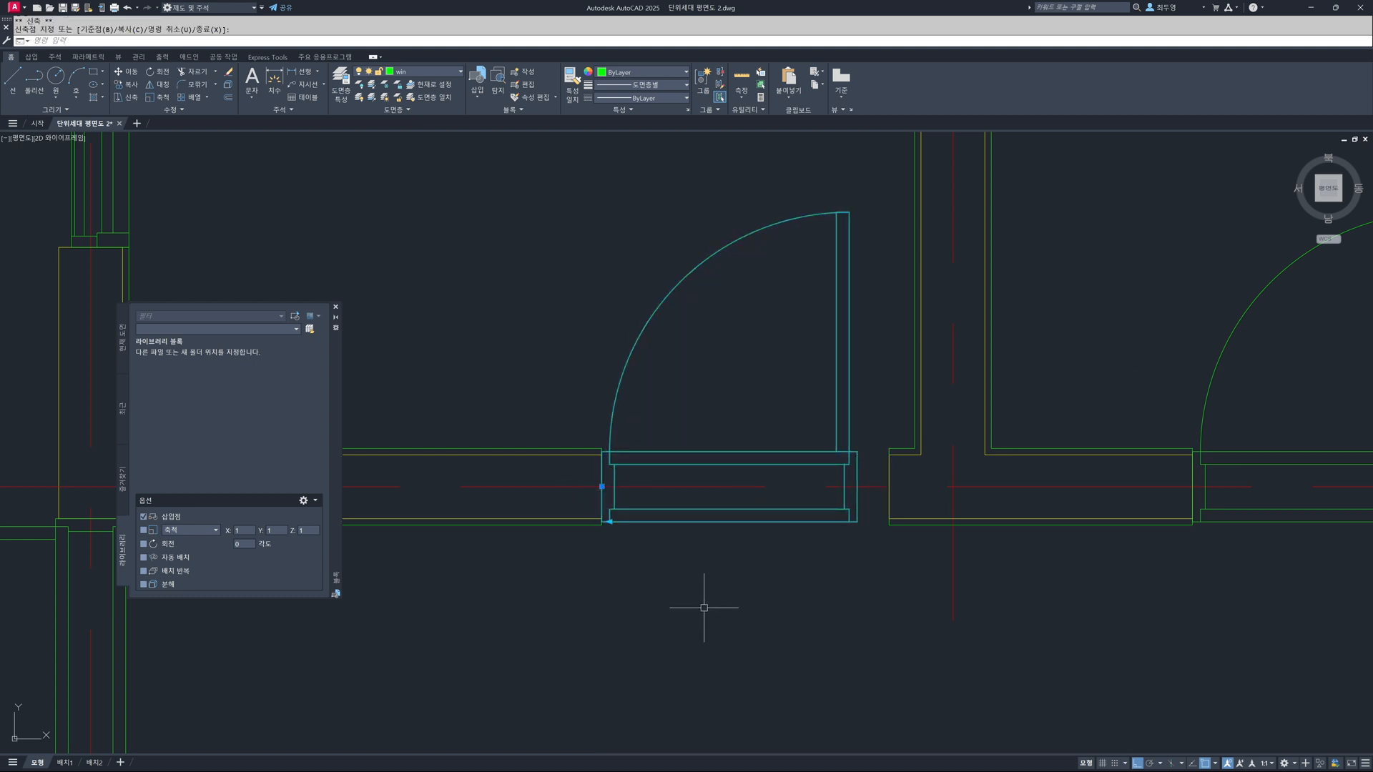
key(ctrl+z)
- Stretch the left room door's dynamic width leftward to the left wall end so it spans the opening
click(653, 521)
click(641, 521)
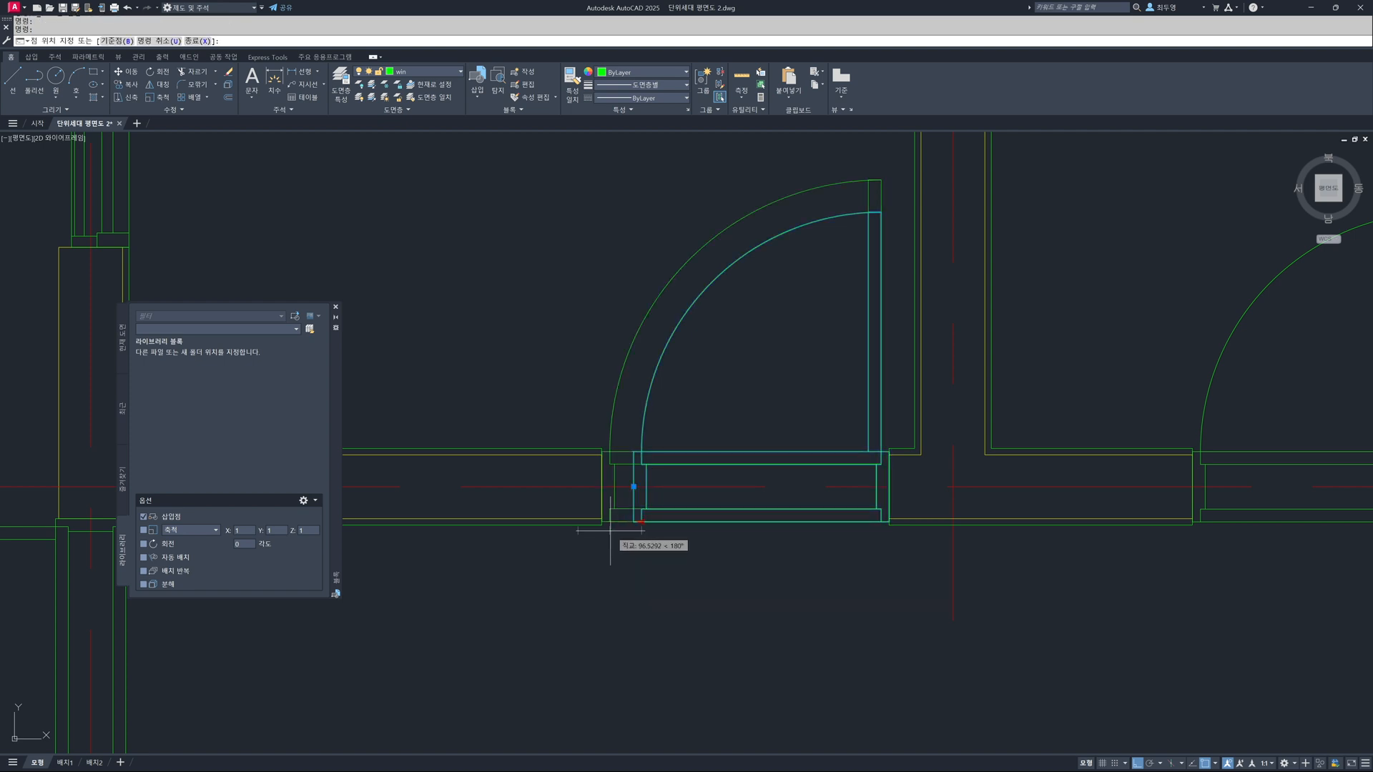
key(Escape)
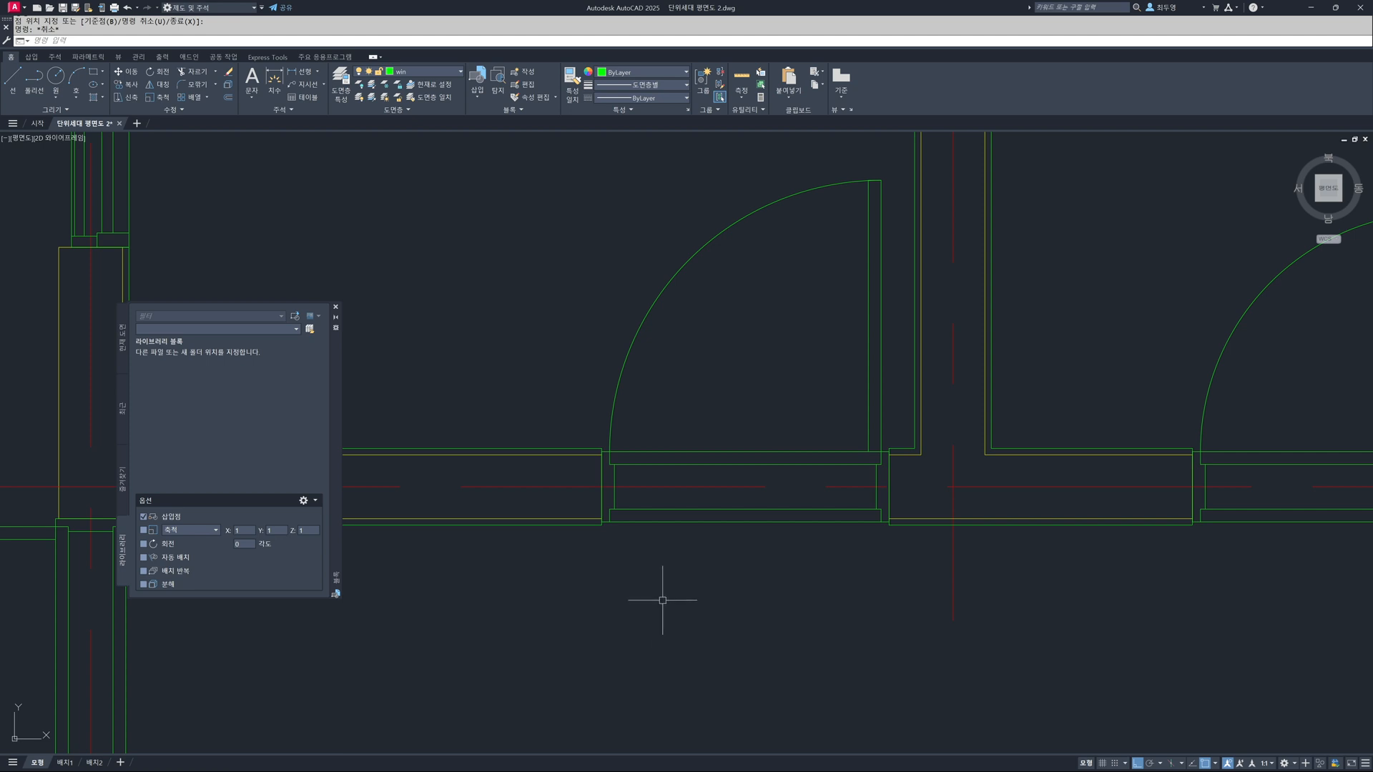
- Insert the WD-SD-1500 block from the WBlock folder, rotated 90 degrees, at the midpoint of the lower wall stub in the right partition's opening
scroll(675, 561, down, 6)
middle_drag(821, 599, 809, 561)
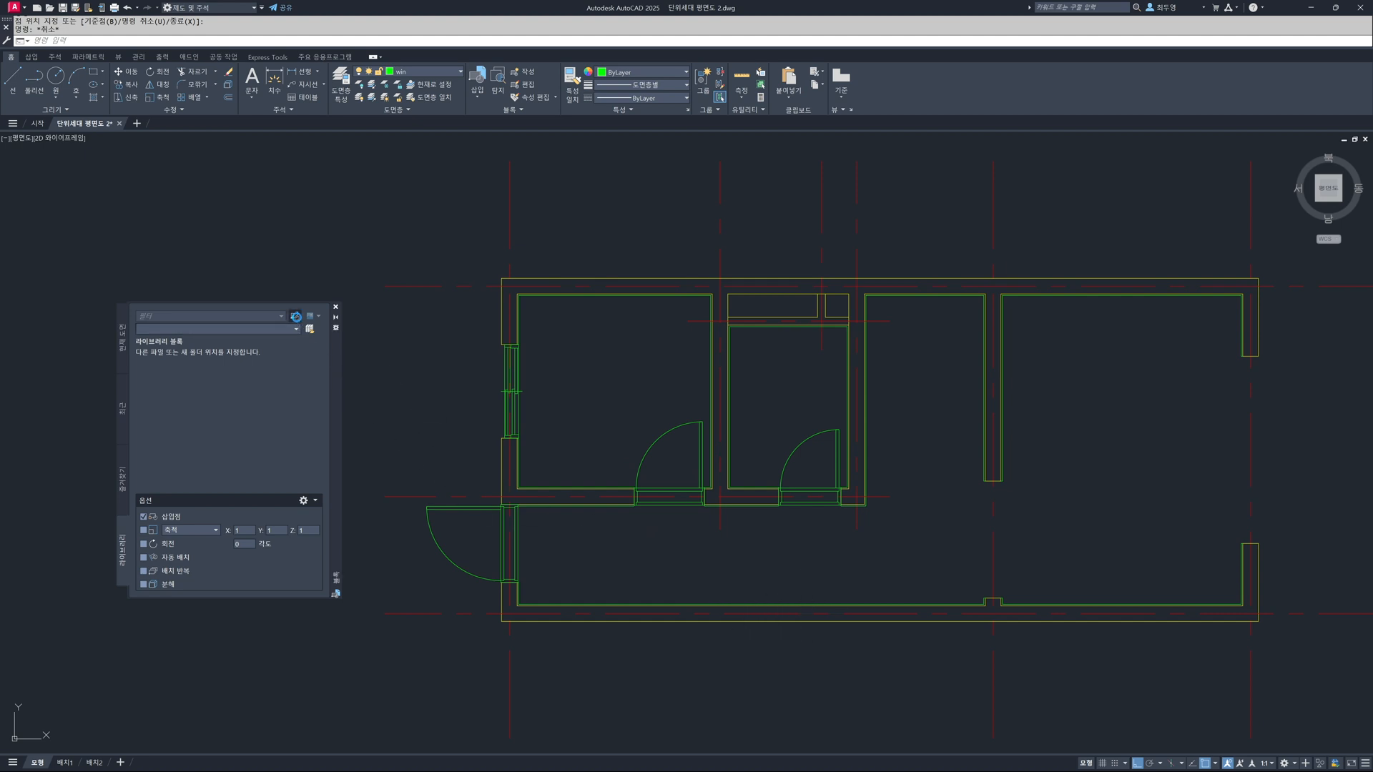
click(296, 317)
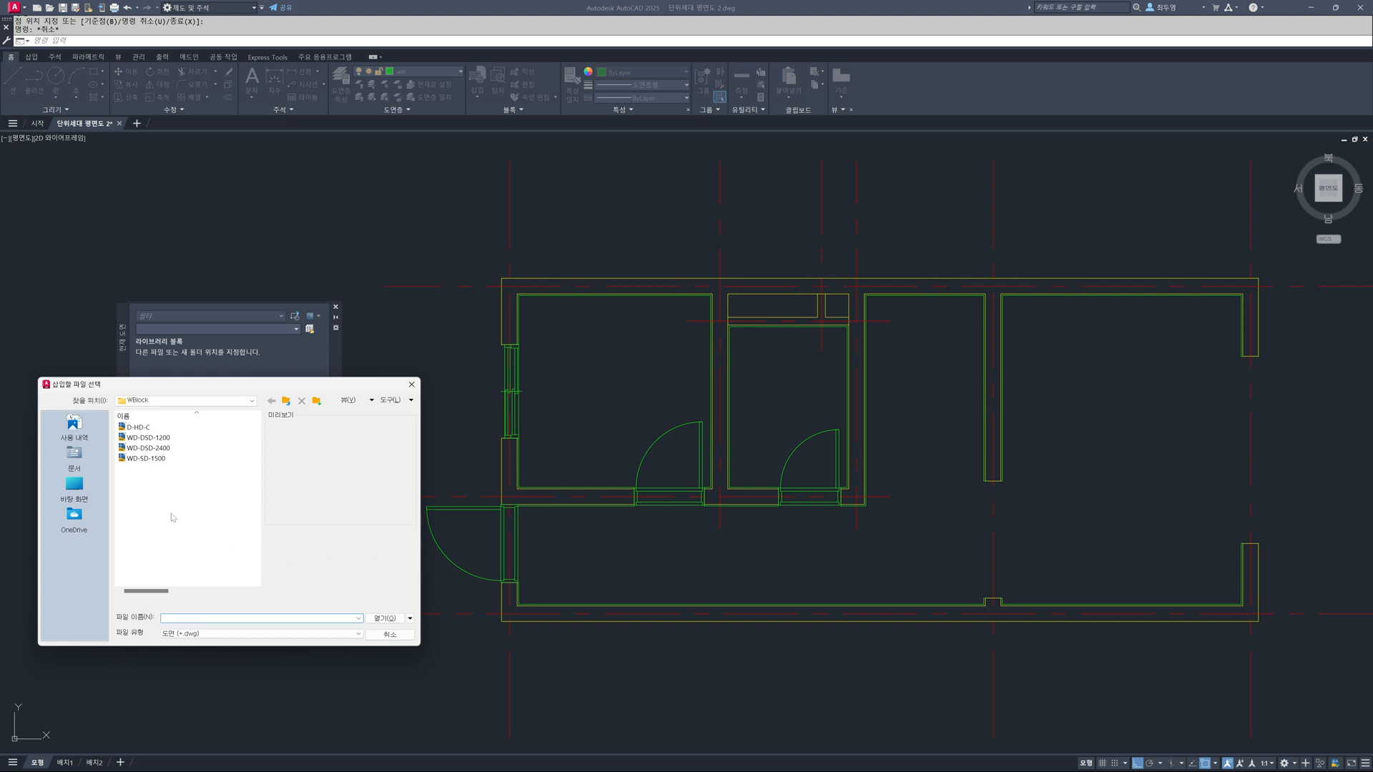
click(151, 460)
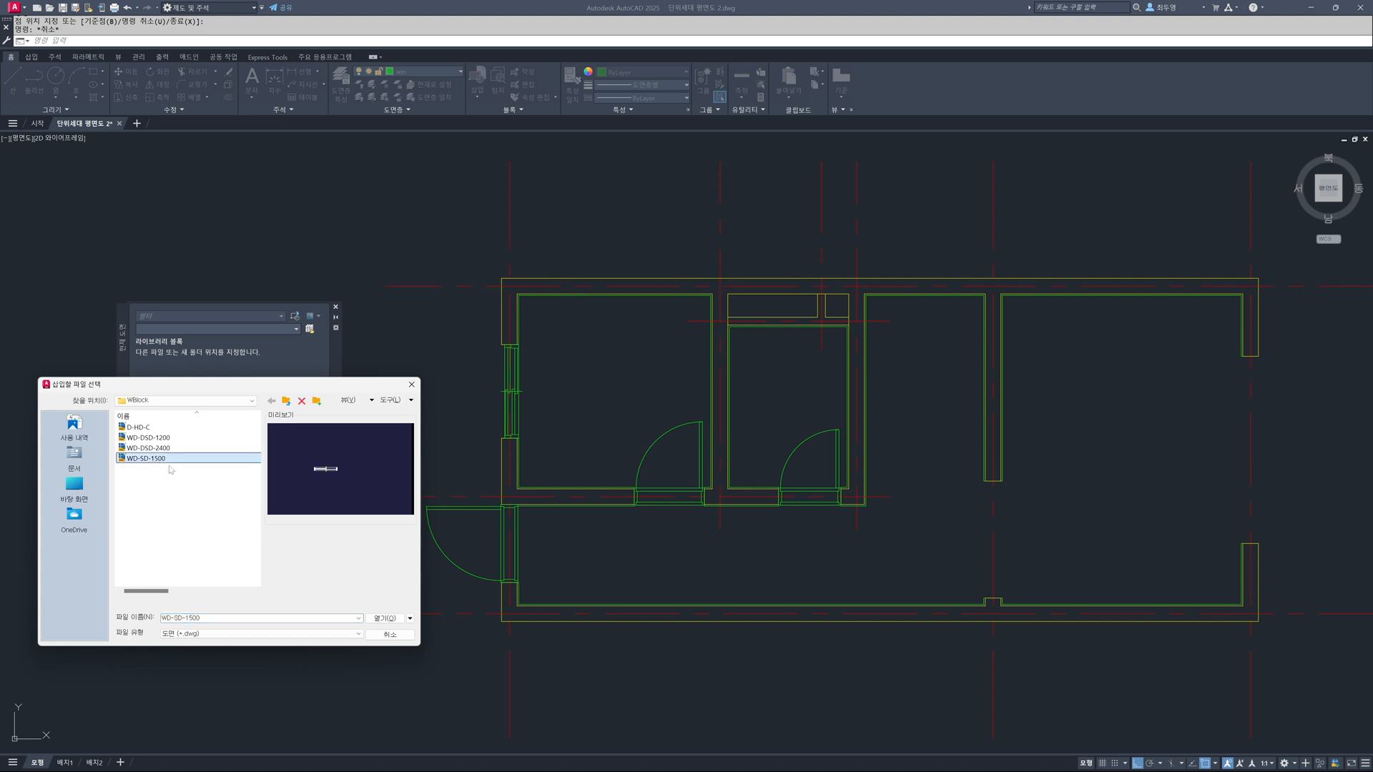
click(386, 619)
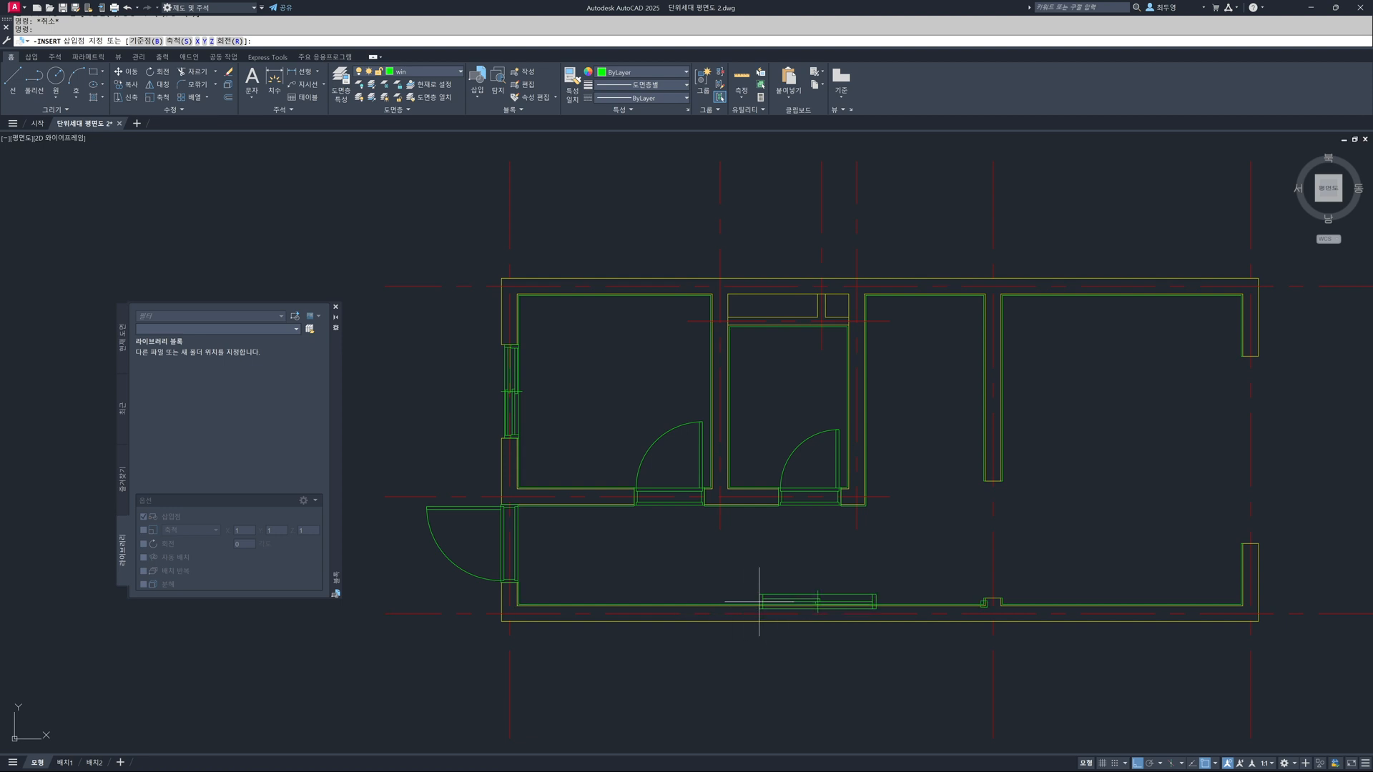
middle_drag(1015, 566, 827, 530)
scroll(828, 530, up, 5)
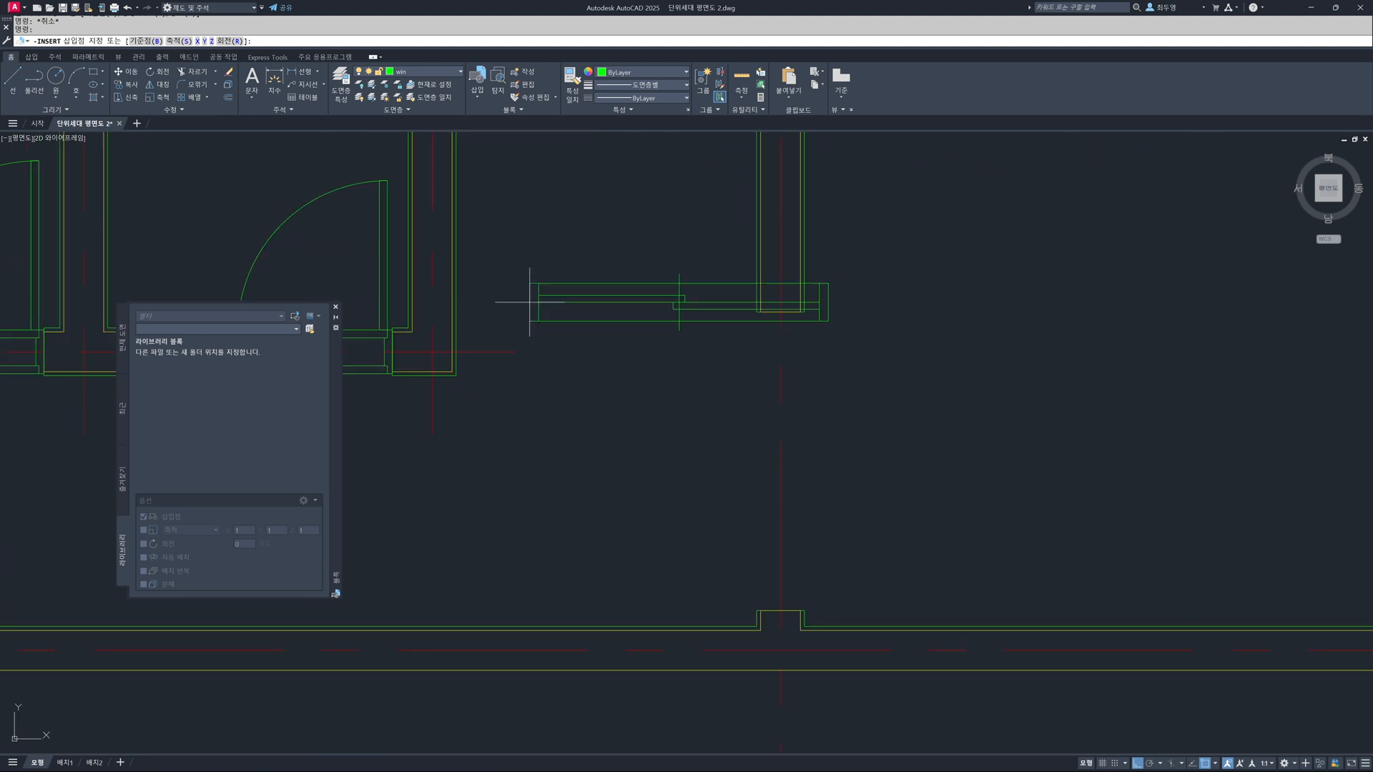
click(235, 42)
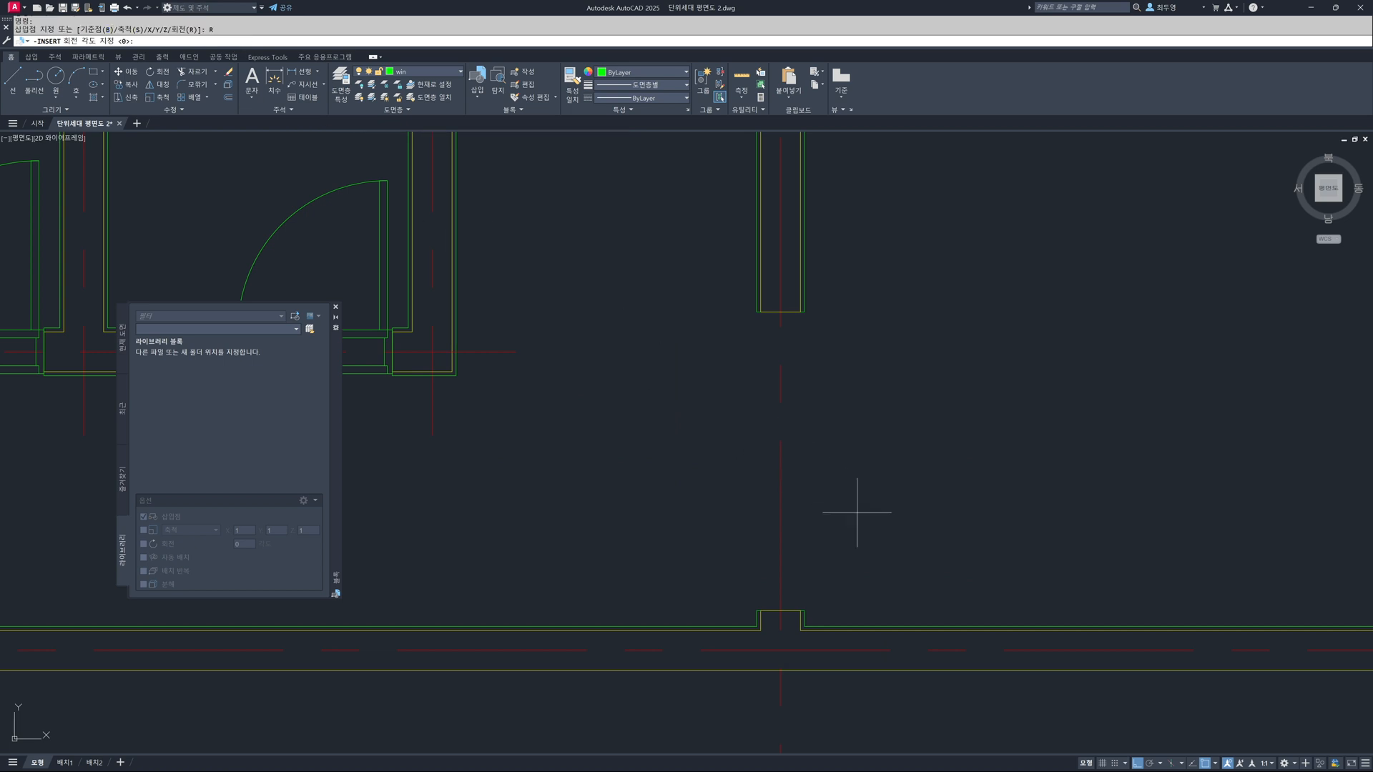
text(90)
key(Return)
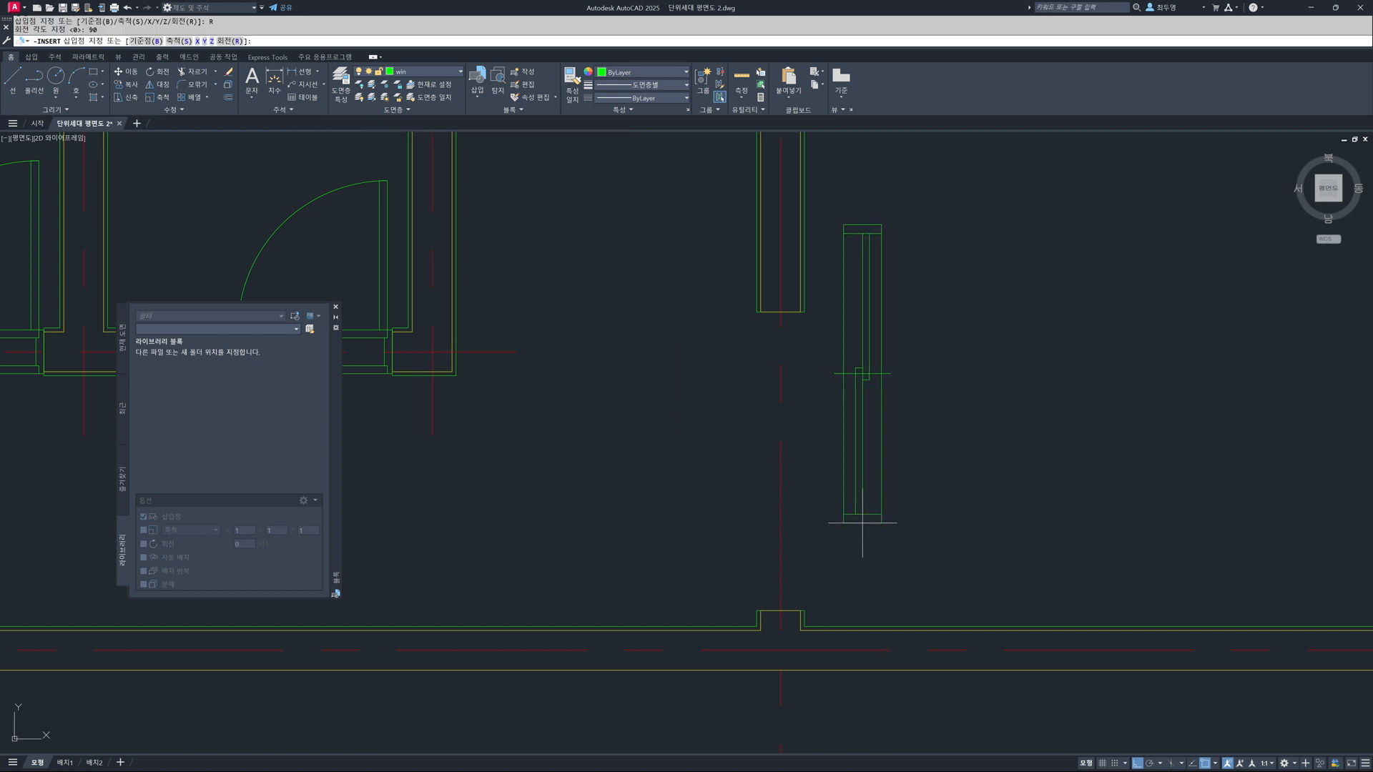
click(780, 610)
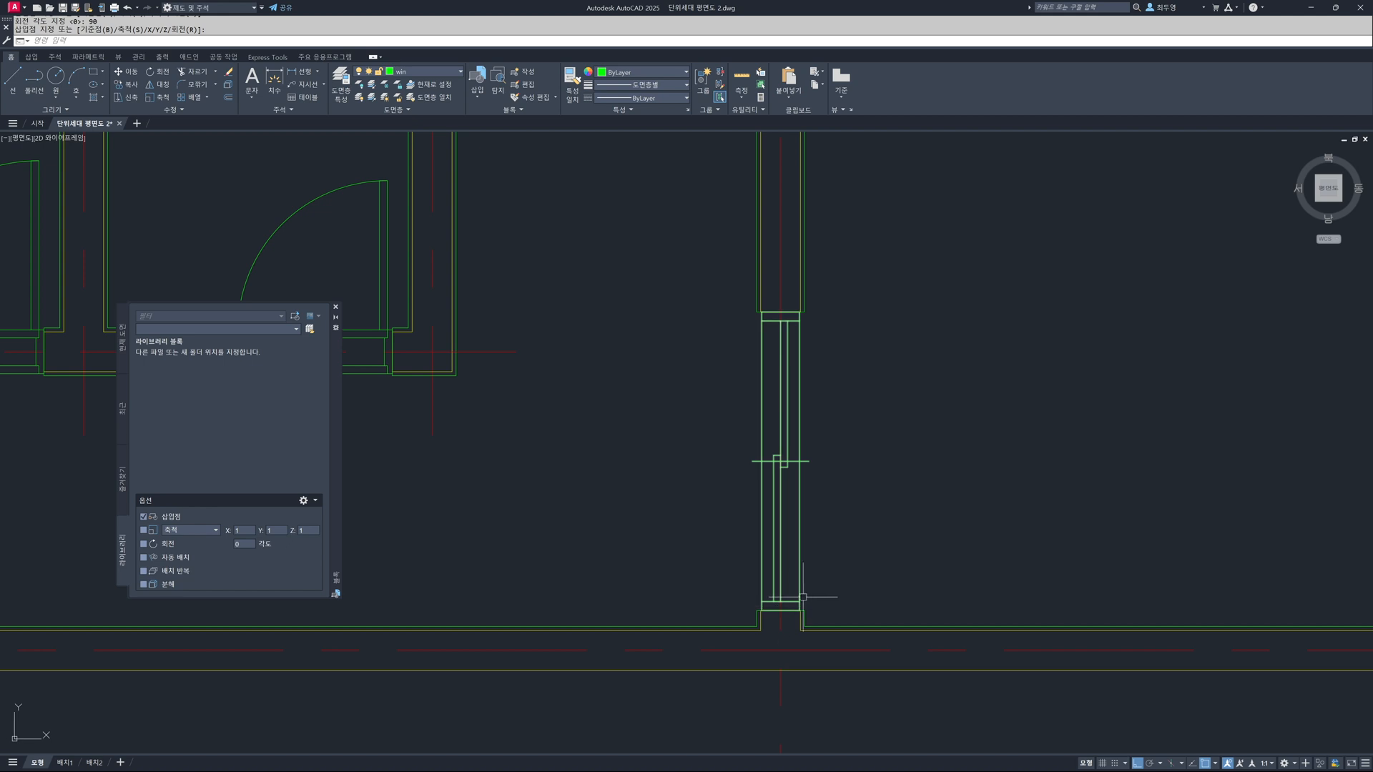
scroll(902, 563, down, 2)
scroll(902, 564, down, 2)
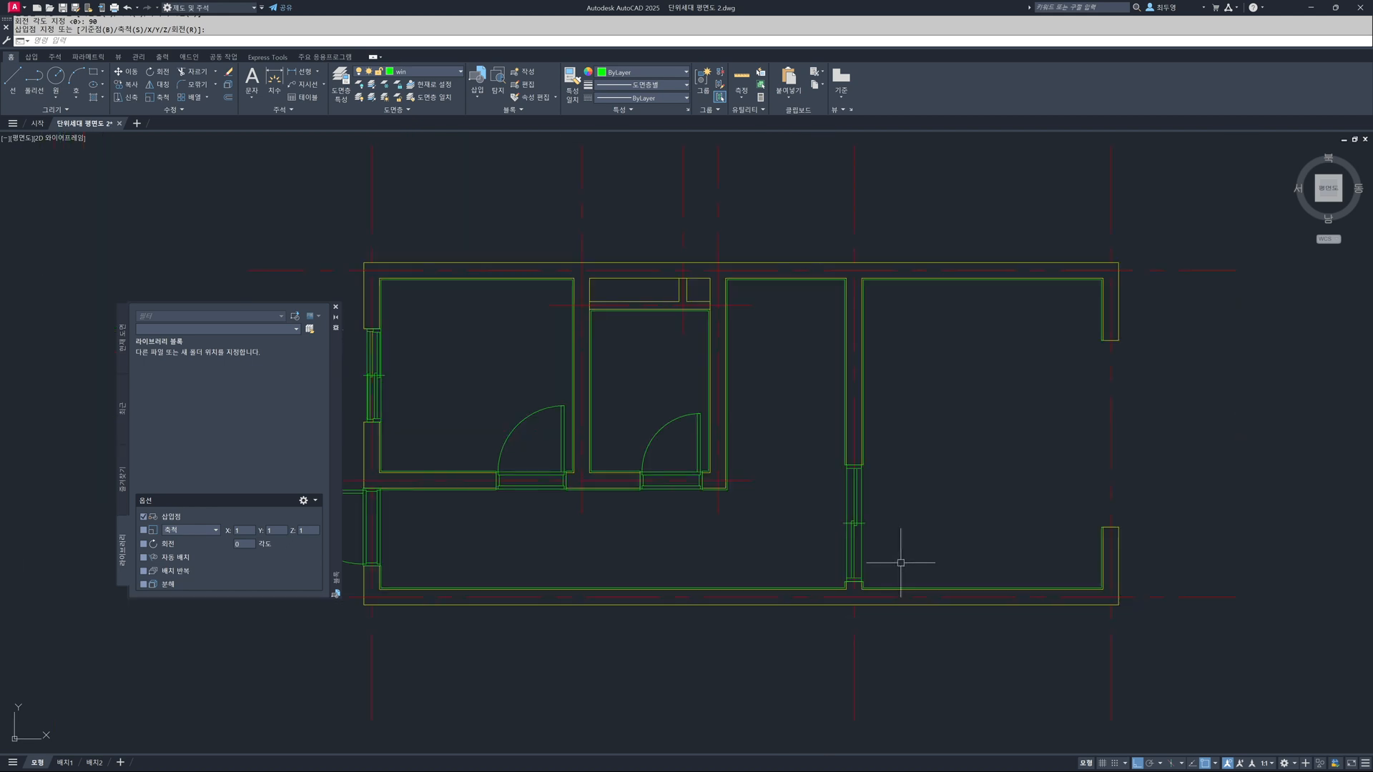
- Insert the WD-DSD-2400 block from the WBlock folder, rotated -90 degrees, at the inner lower corner of the right exterior wall's upper segment
middle_drag(993, 546, 859, 572)
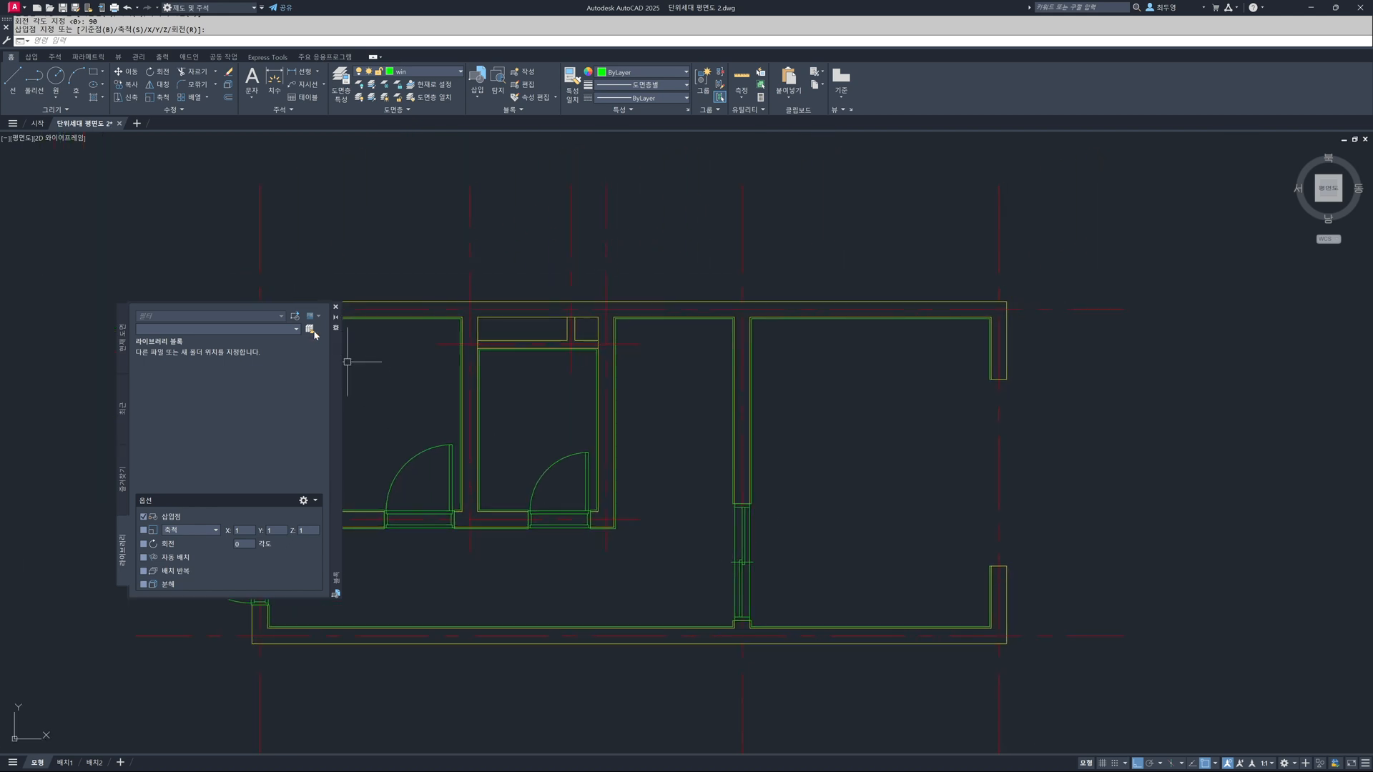
click(296, 316)
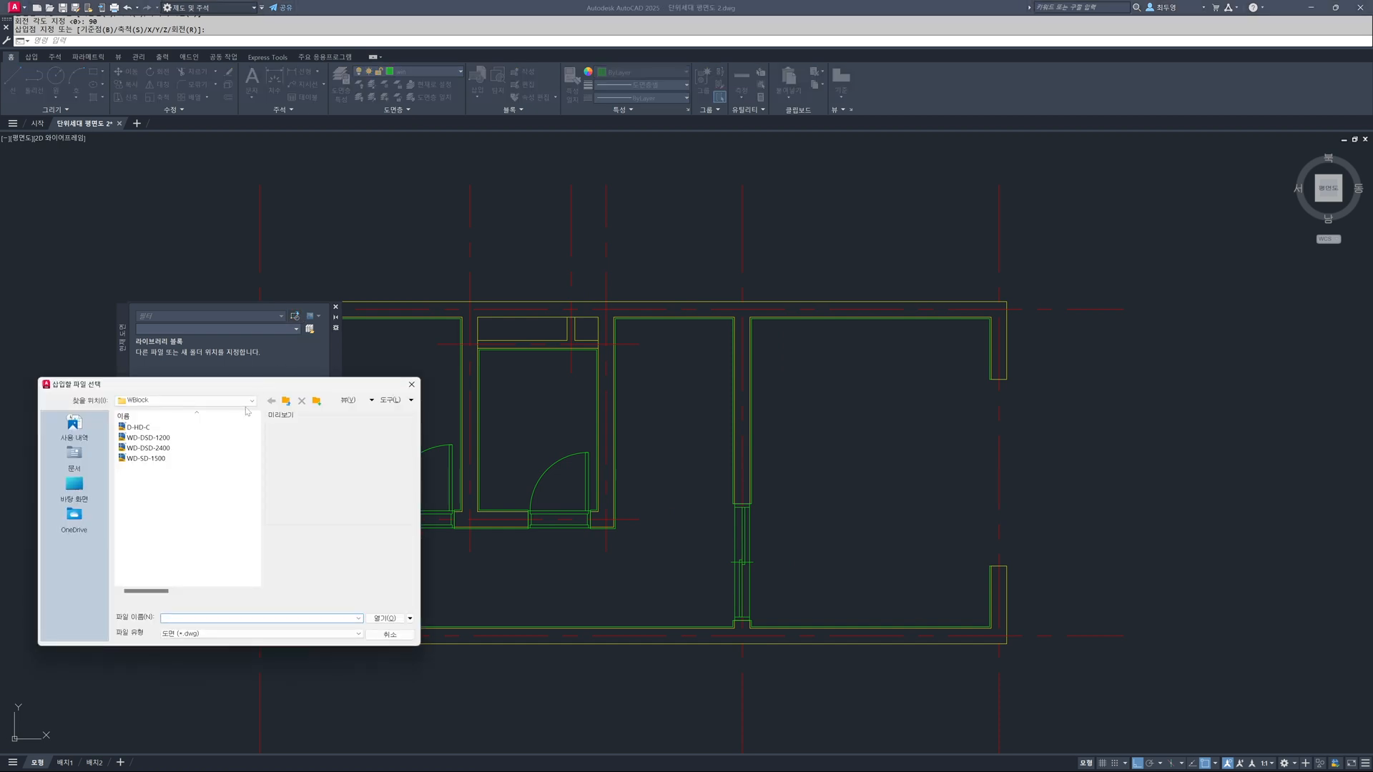
click(150, 447)
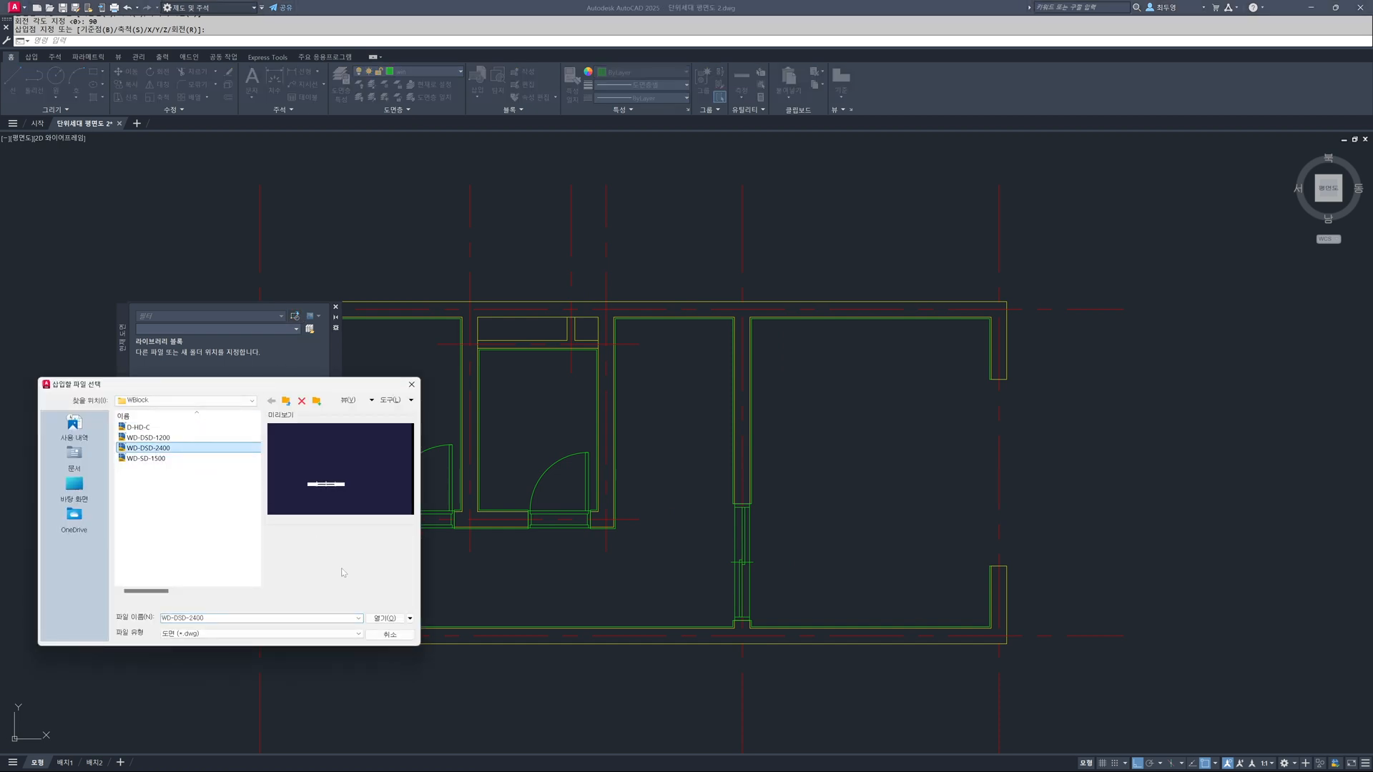
click(386, 619)
middle_drag(859, 515, 722, 512)
scroll(823, 468, up, 2)
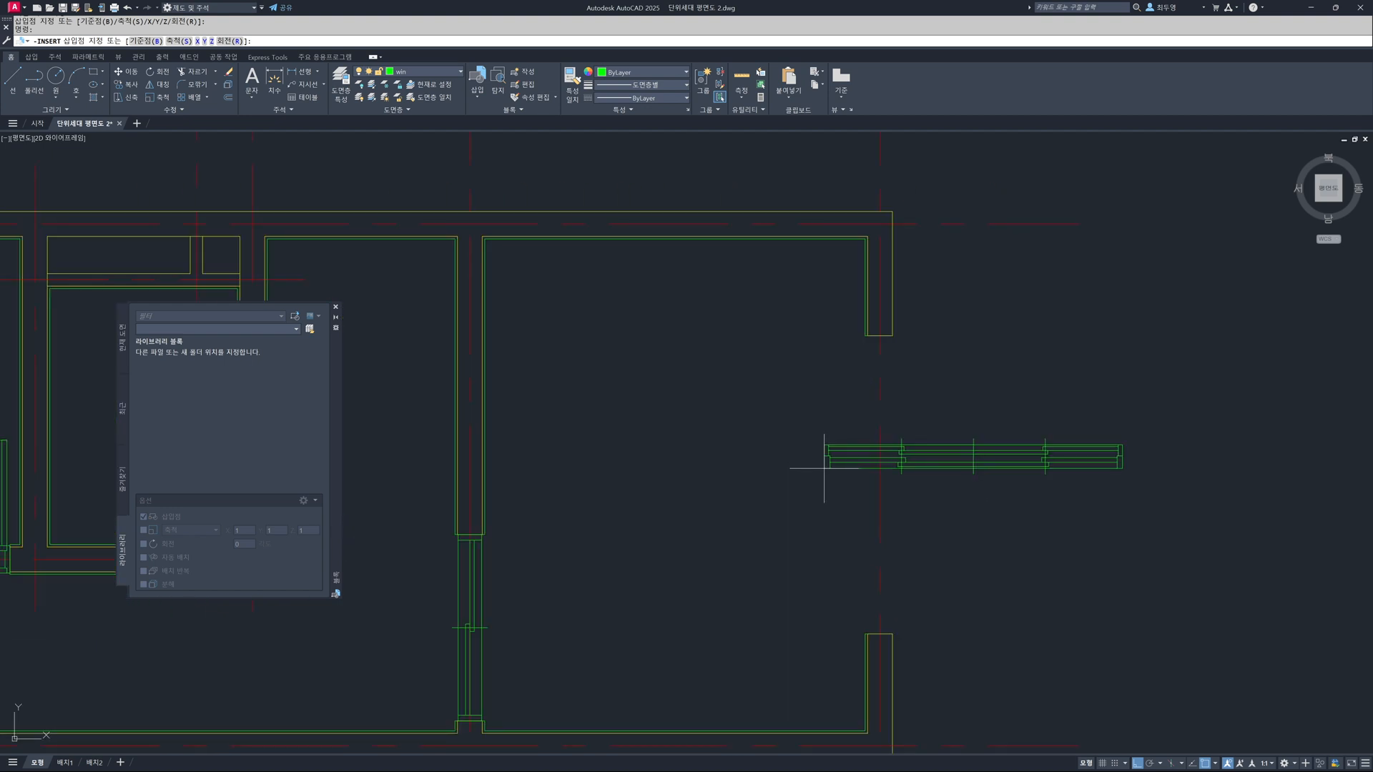
text(R)
key(Return)
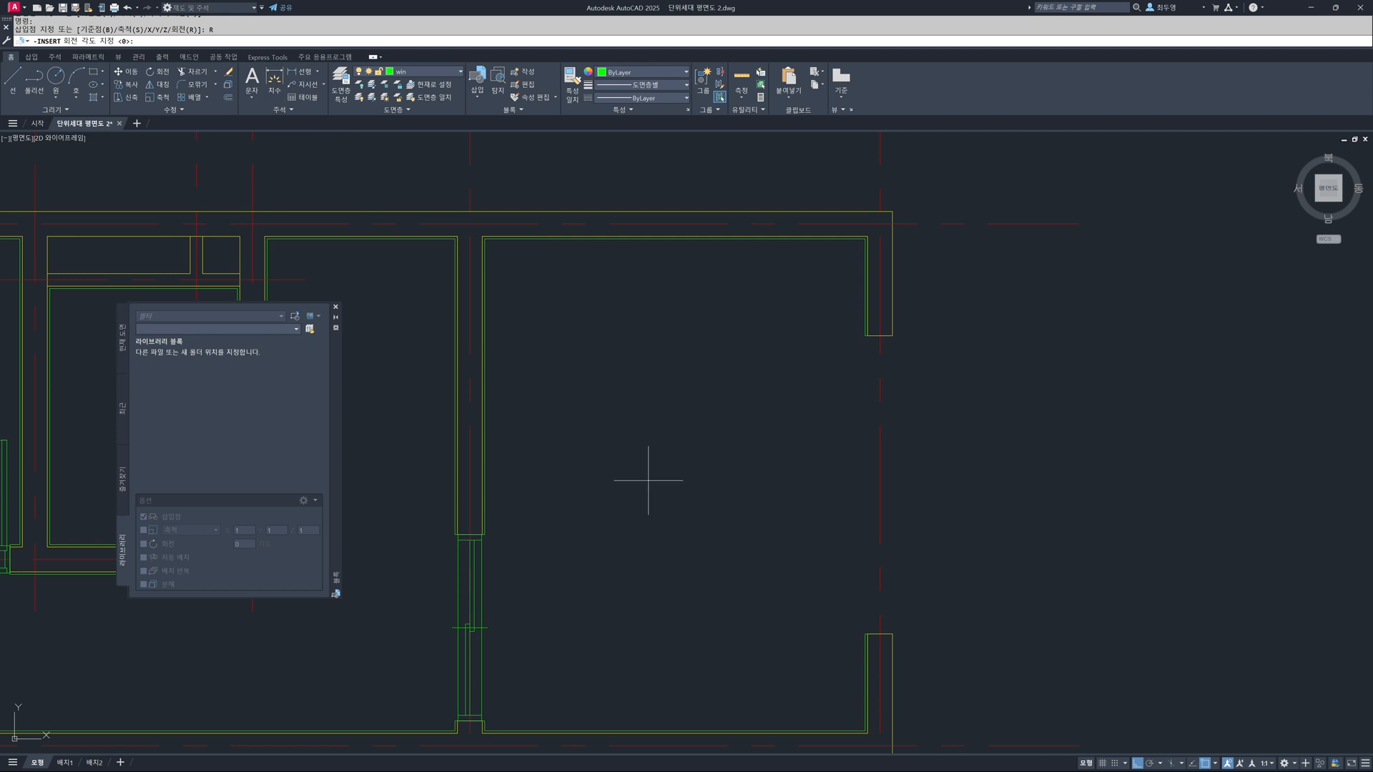
text(-90)
key(Return)
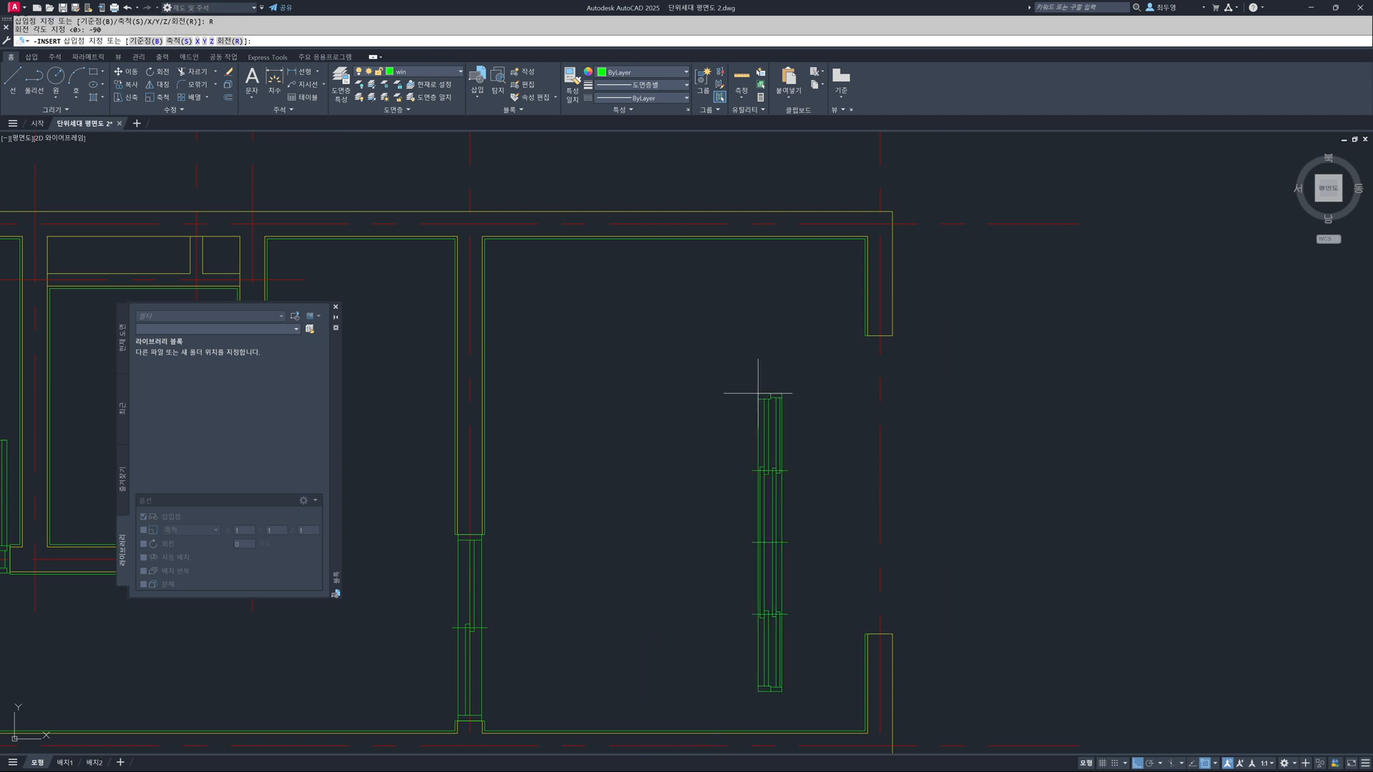
scroll(832, 340, up, 3)
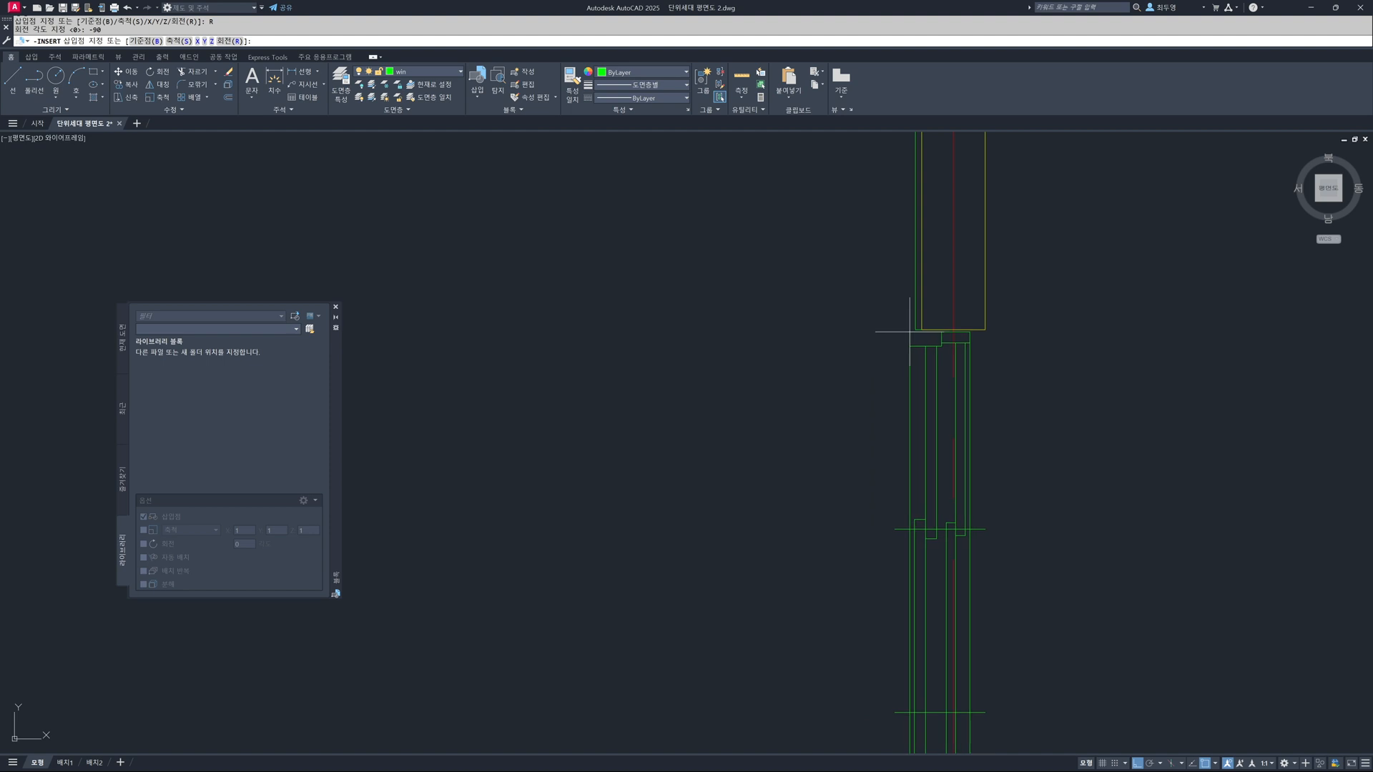
click(913, 329)
scroll(889, 469, down, 4)
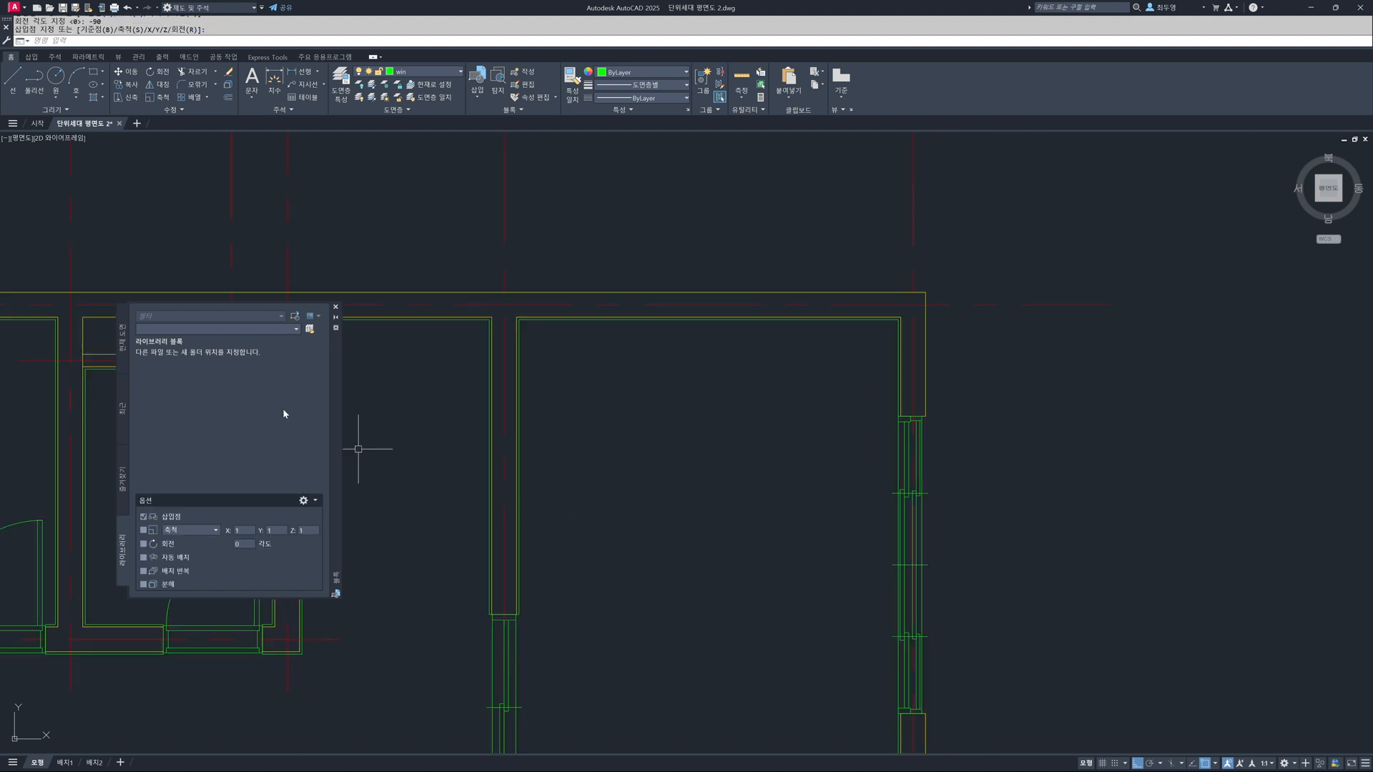
- Close the block library palette and zoom out to show the entire drawing sheet with its title block
click(336, 308)
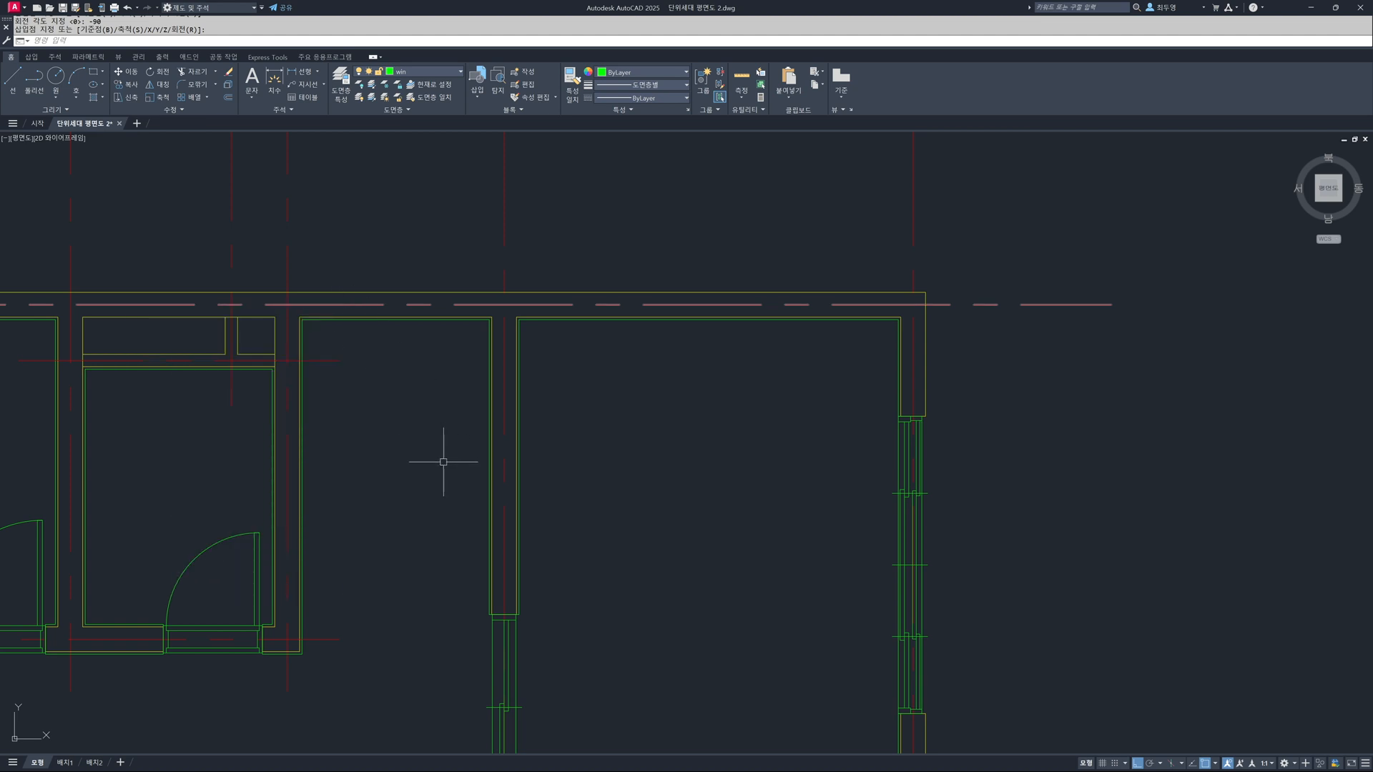
scroll(444, 461, down, 3)
mouse_move(552, 500)
middle_down()
mouse_move(723, 449)
mouse_move(745, 422)
mouse_move(741, 453)
middle_up()
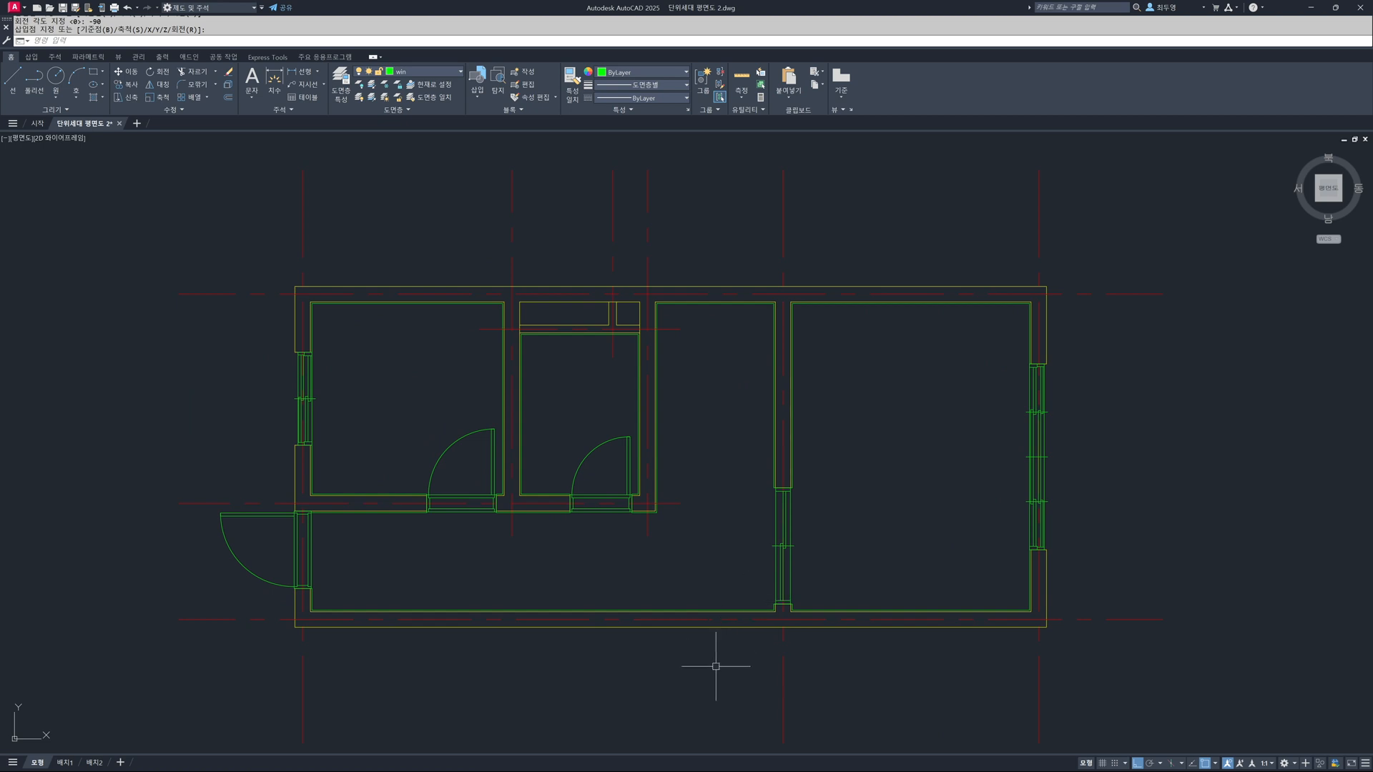
text(z)
key(Return)
key(Return)
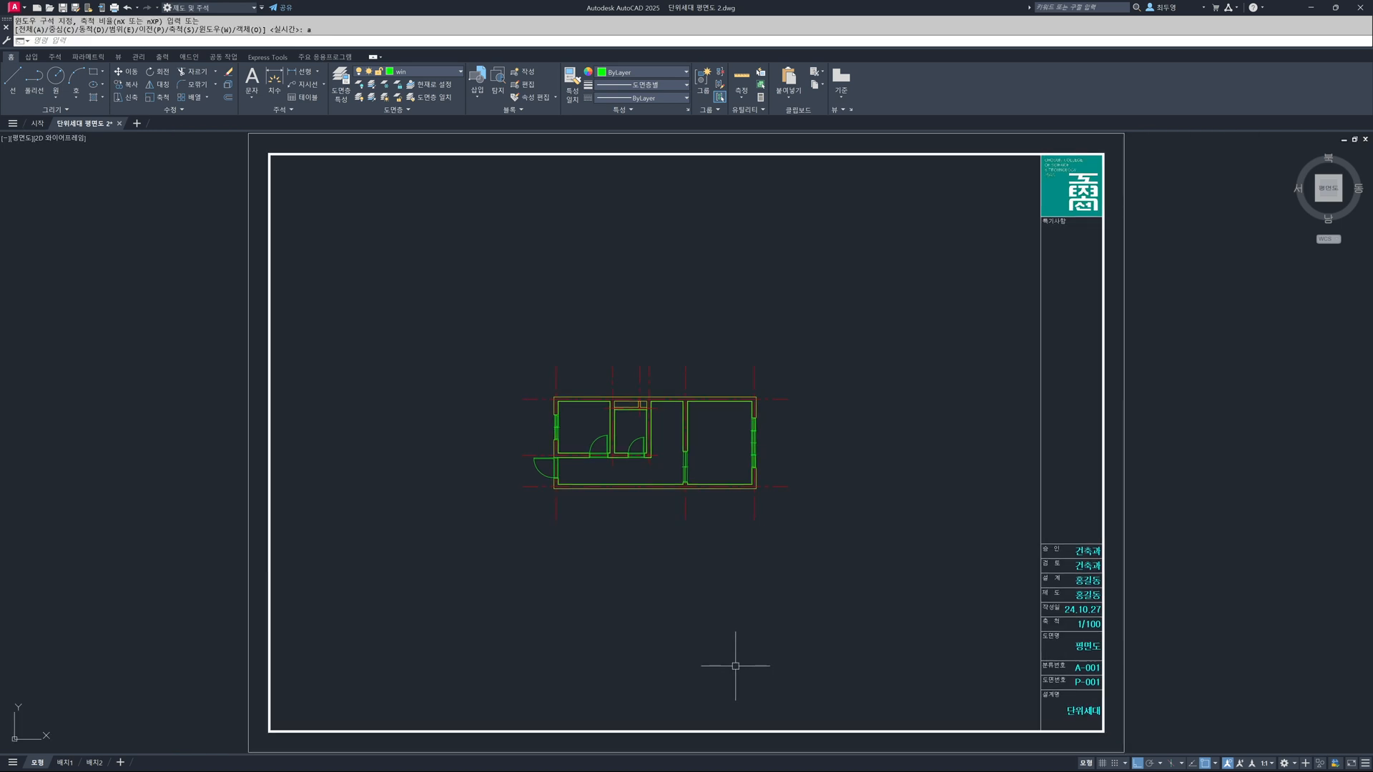